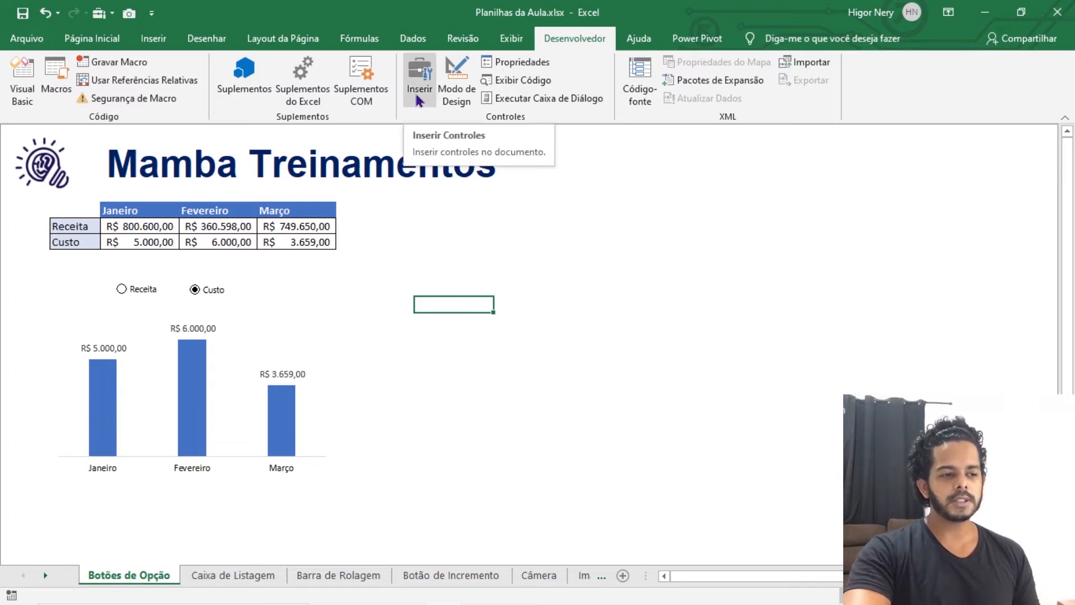
Insert an option button form control in the blank area to the right of the chart.
click(425, 104)
click(425, 105)
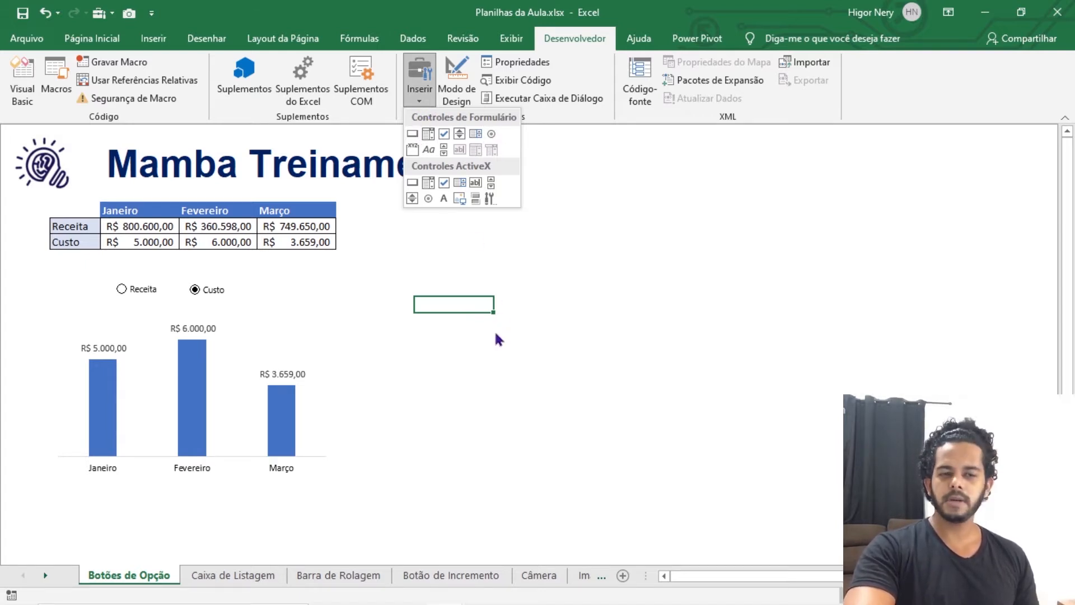
click(492, 135)
drag(628, 317, 701, 338)
click(593, 366)
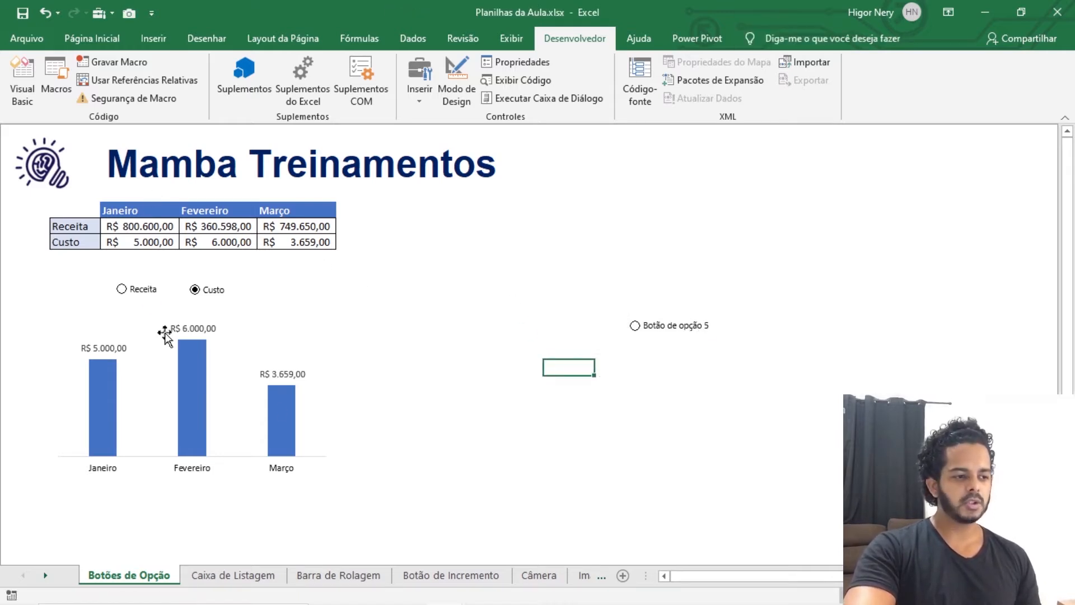
Switch the chart between the Receita and Custo options and compare each view with its row in the table.
click(148, 298)
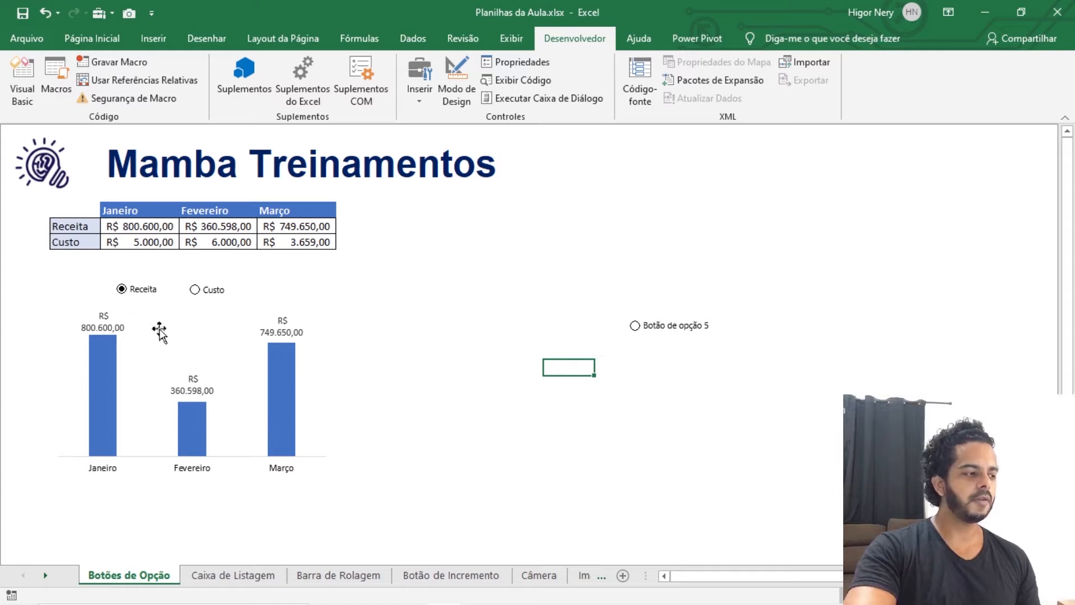
click(195, 290)
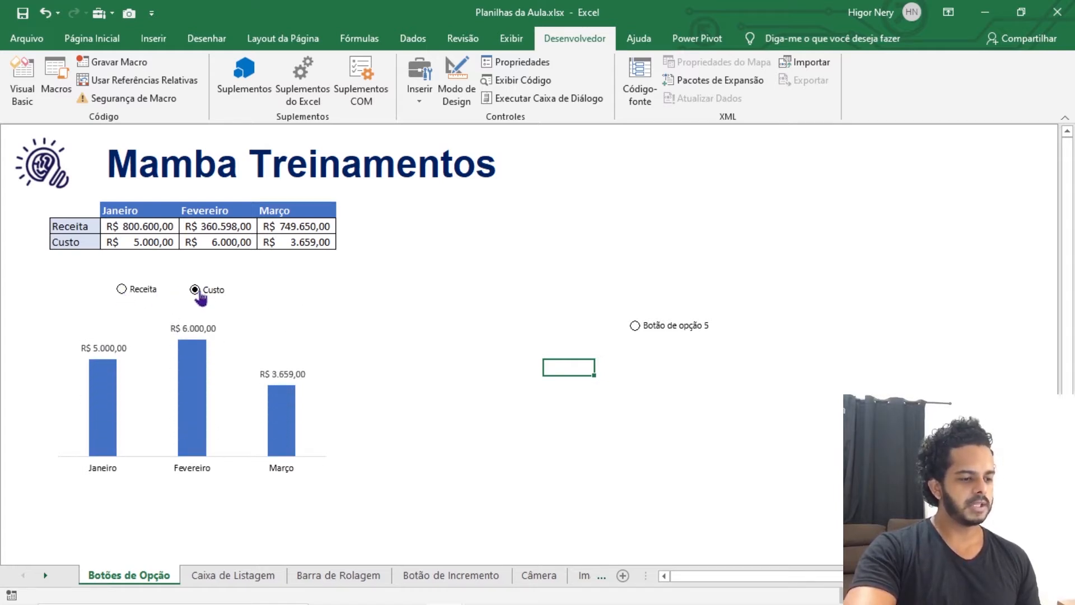
drag(60, 242, 313, 242)
click(121, 291)
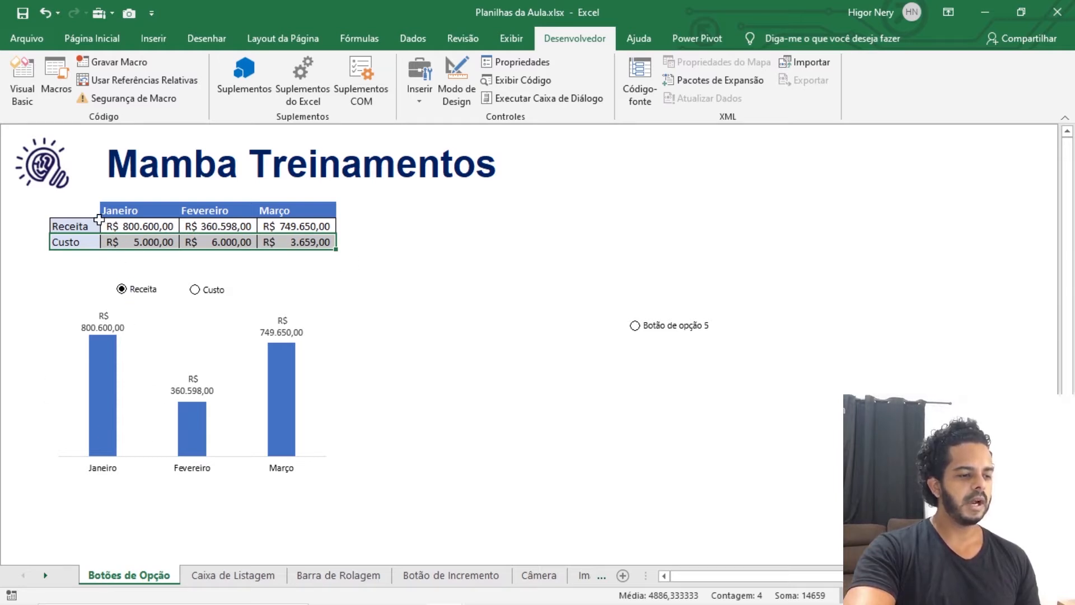
drag(96, 224, 300, 223)
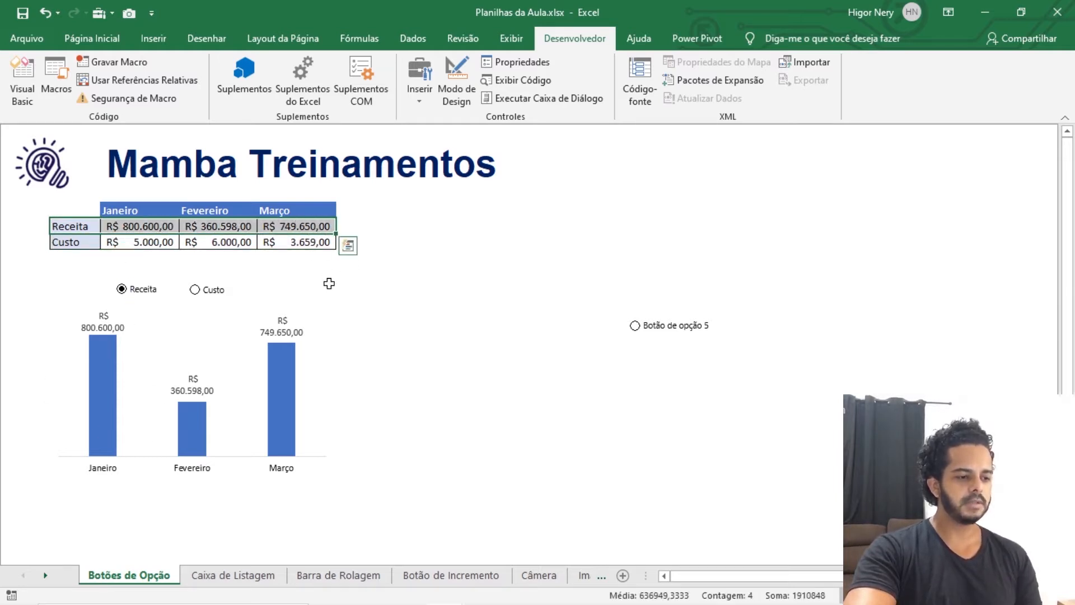
Move the chart down to uncover the Variável row and the grey control cell beneath it.
click(238, 332)
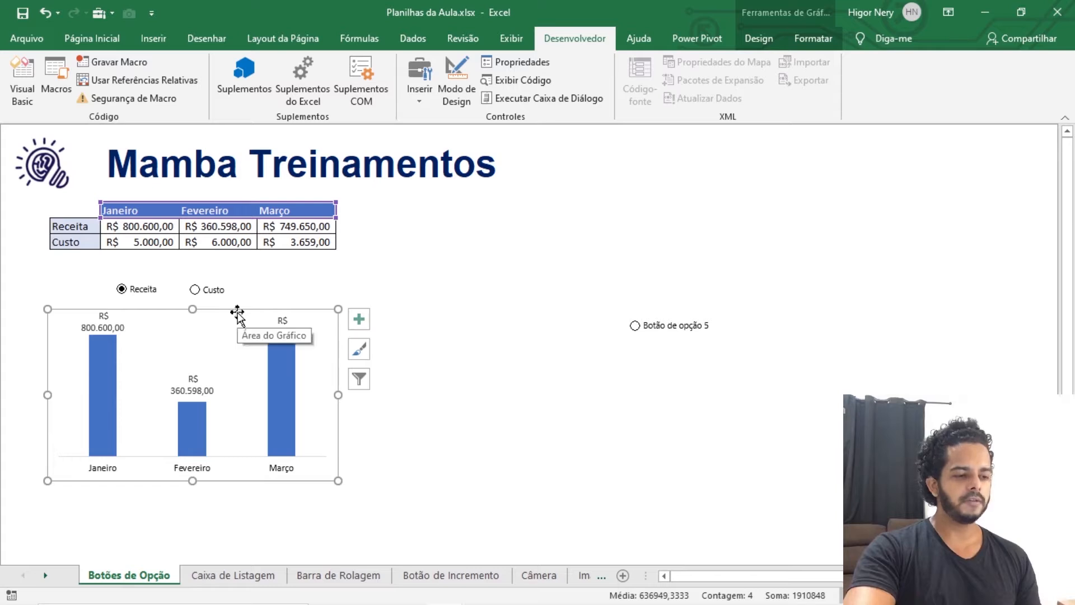
drag(239, 309, 231, 393)
click(175, 353)
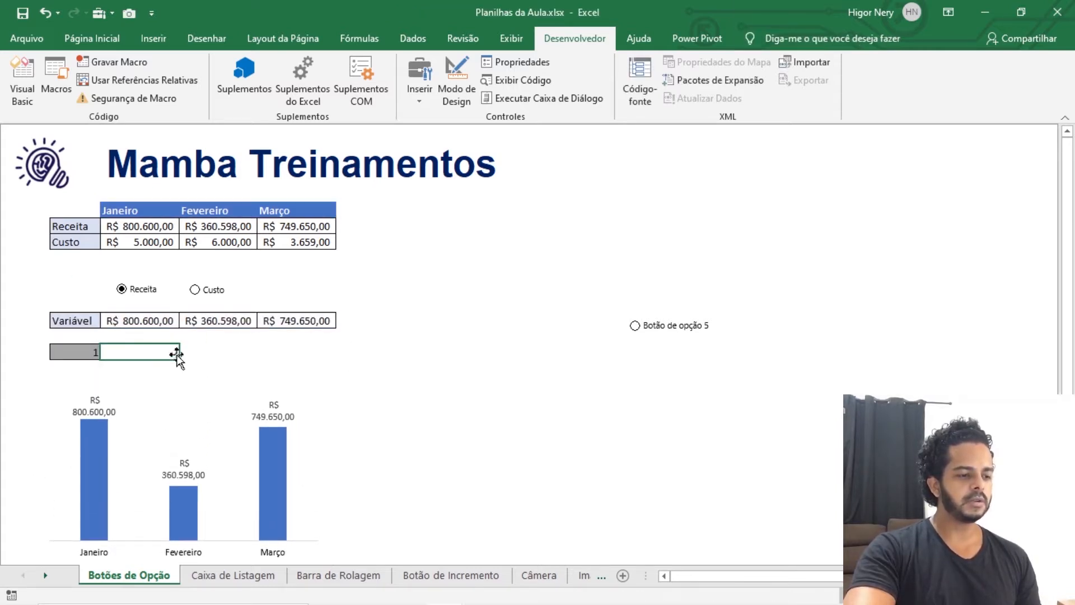
click(168, 320)
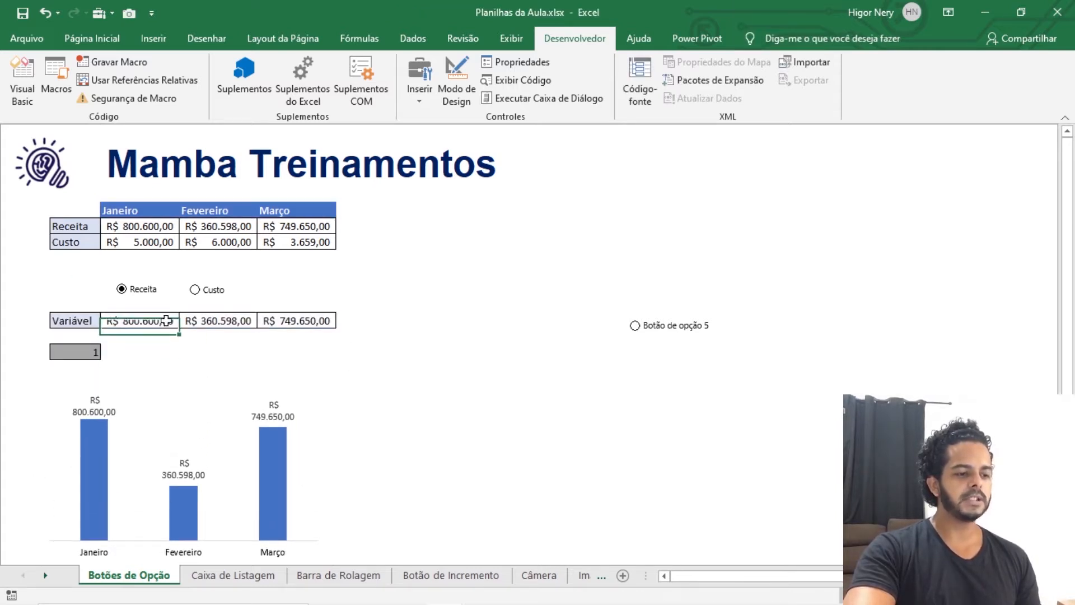
click(169, 354)
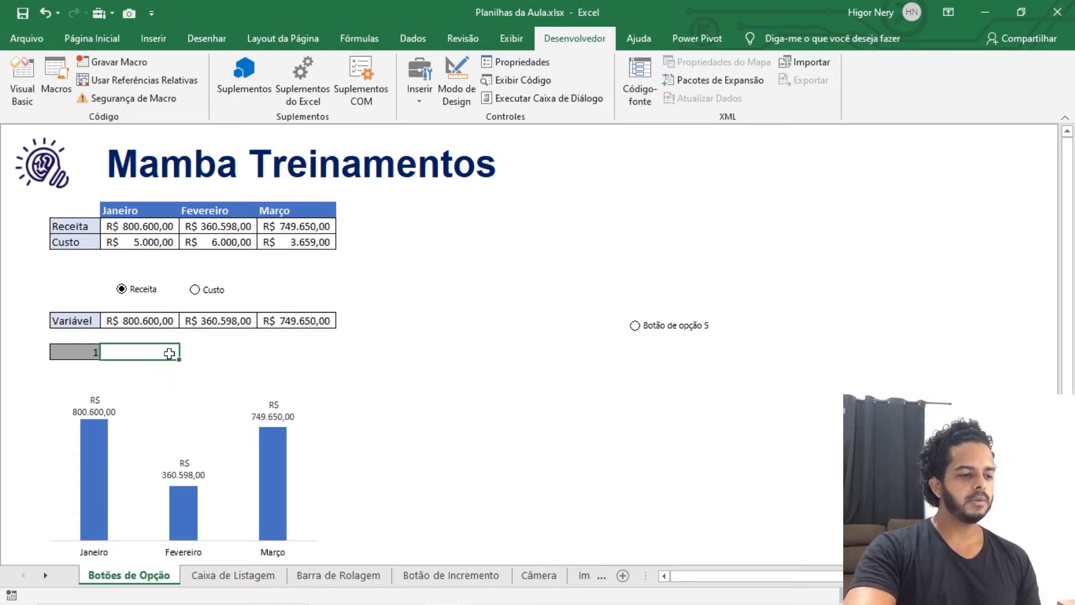
Show the formula bar and display the formula of the Variável row's January cell, C11.
click(512, 37)
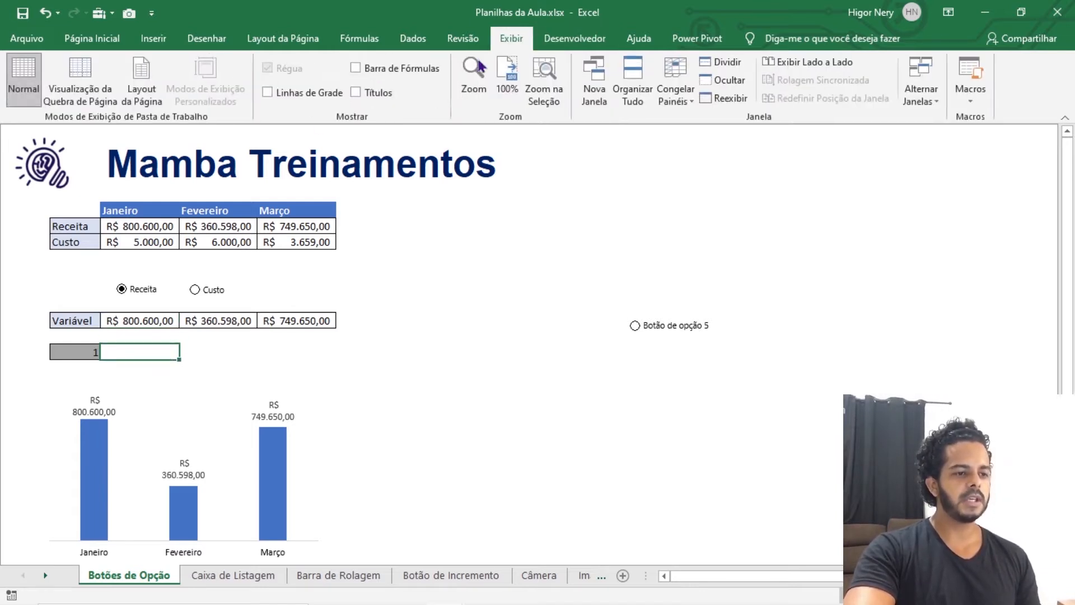
click(417, 70)
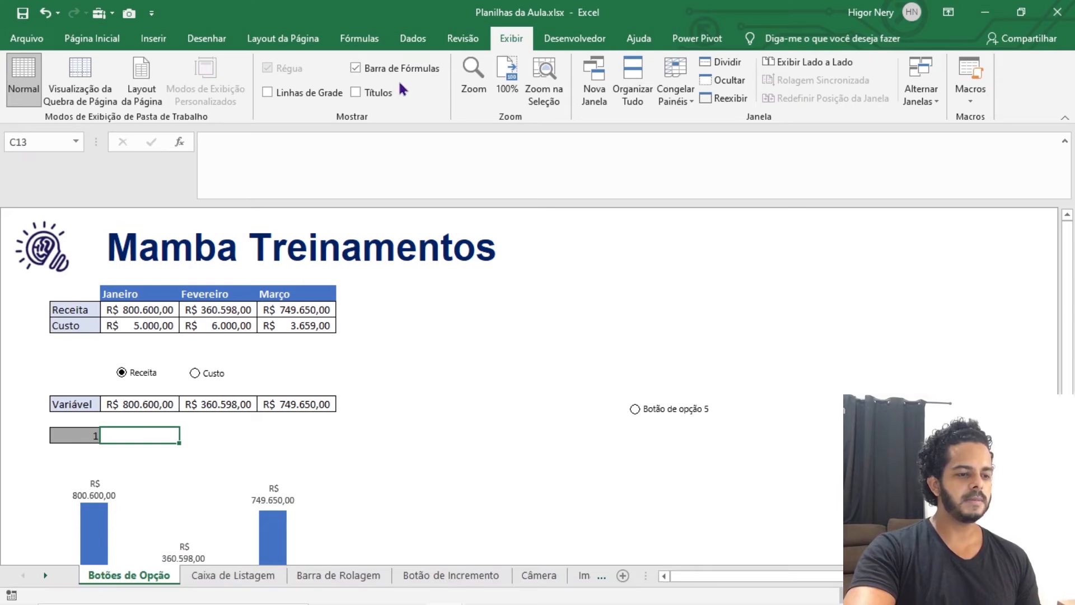
click(166, 402)
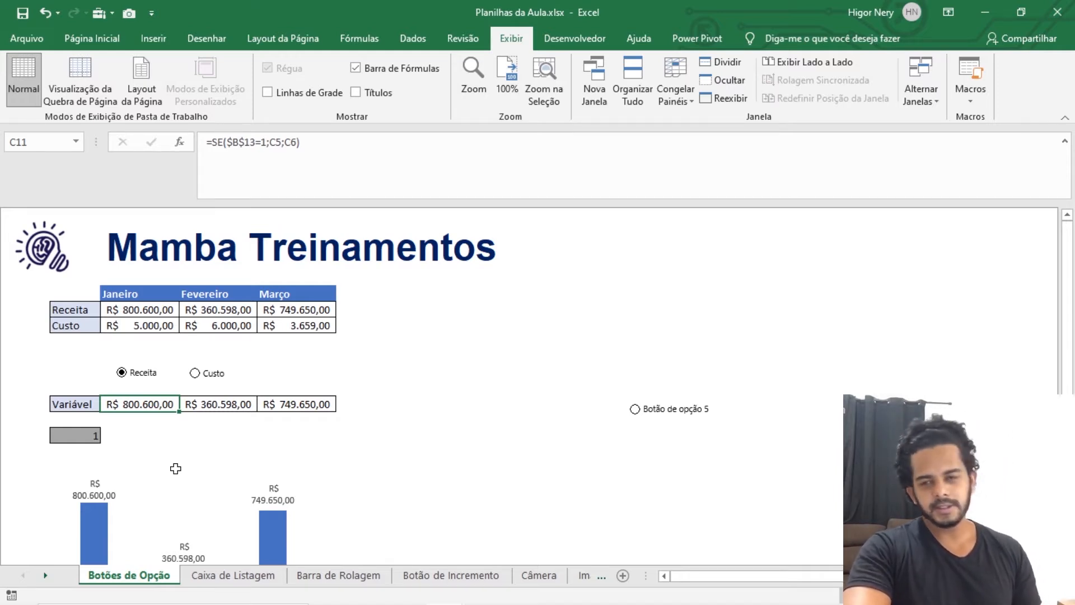
Examine which cell ranges feed the chart, and close the shape formatting pane.
click(225, 496)
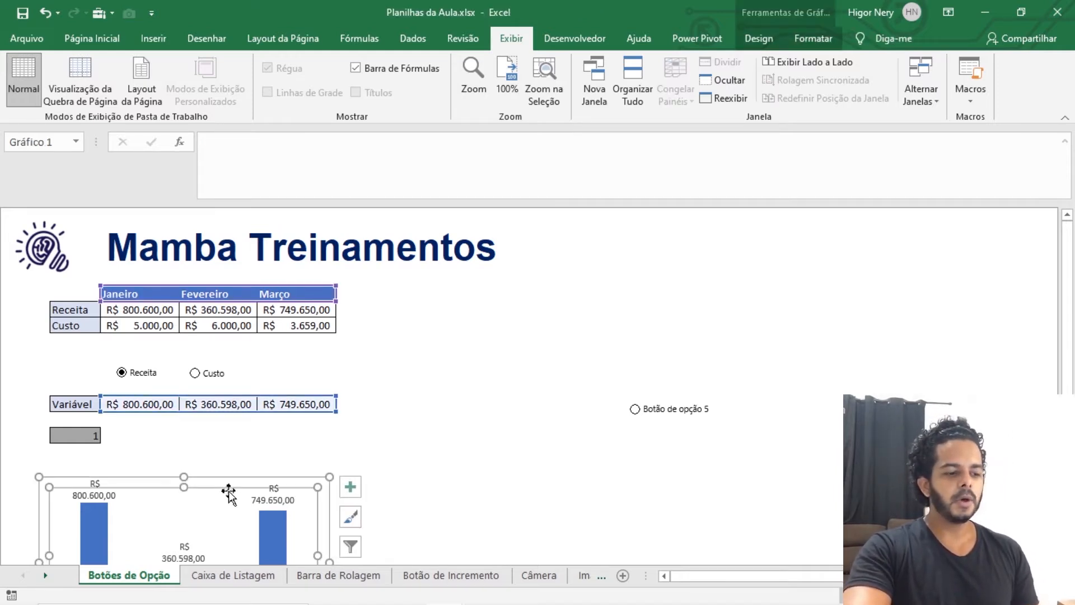
click(238, 479)
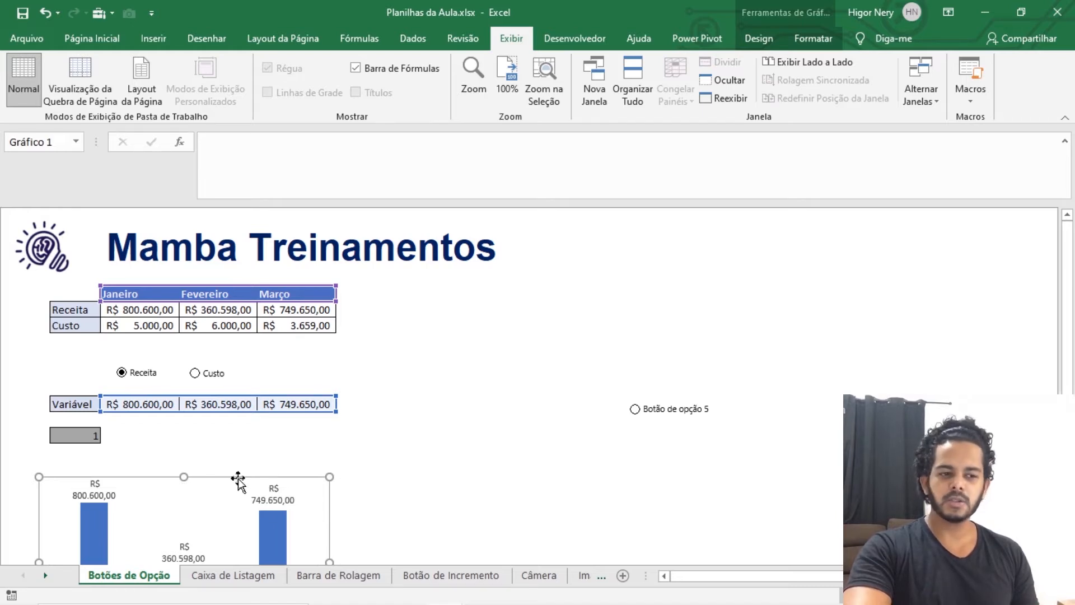
click(203, 425)
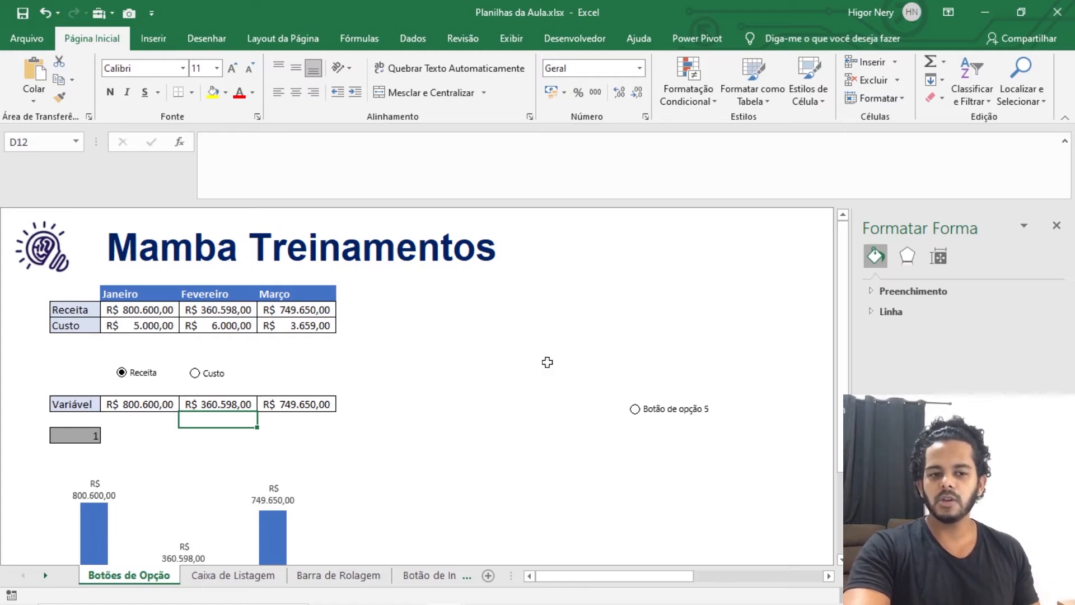
click(1057, 226)
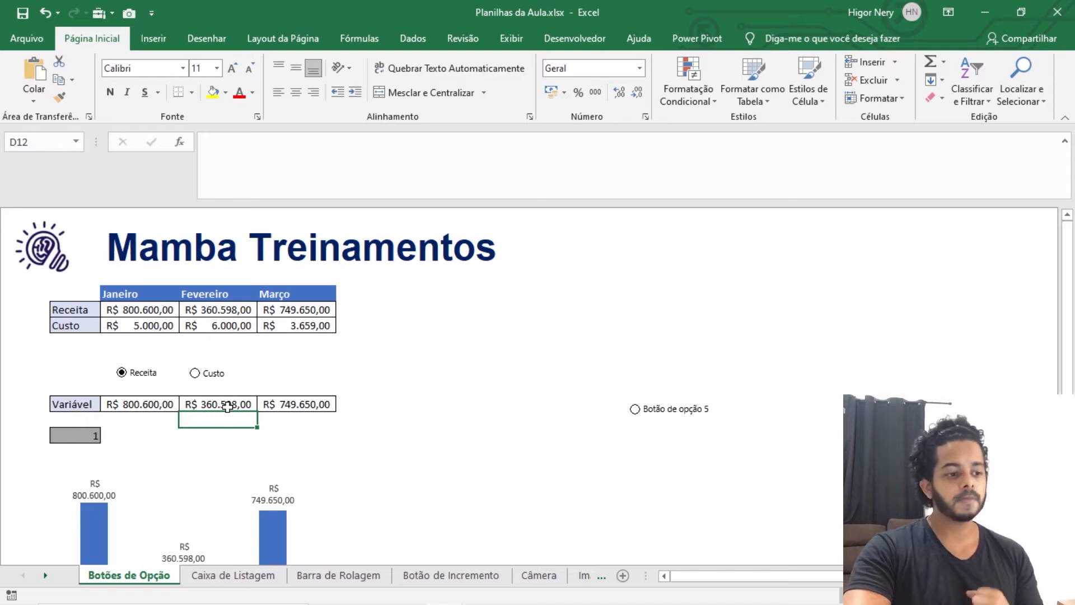
Examine the logical test, true value and false value of the SE formula in C11, leaving it unedited.
click(148, 404)
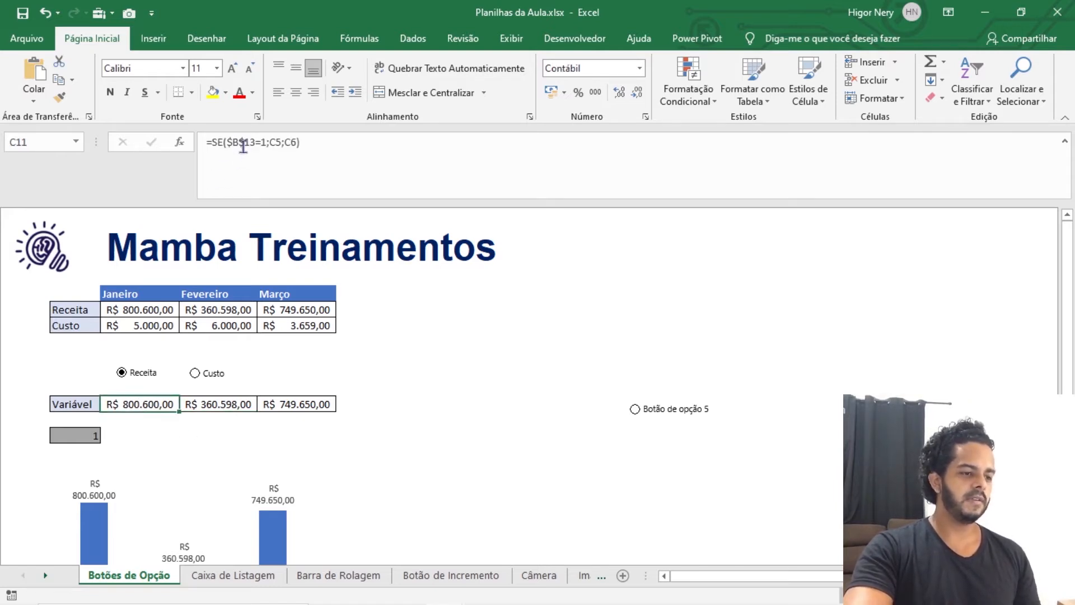
click(223, 146)
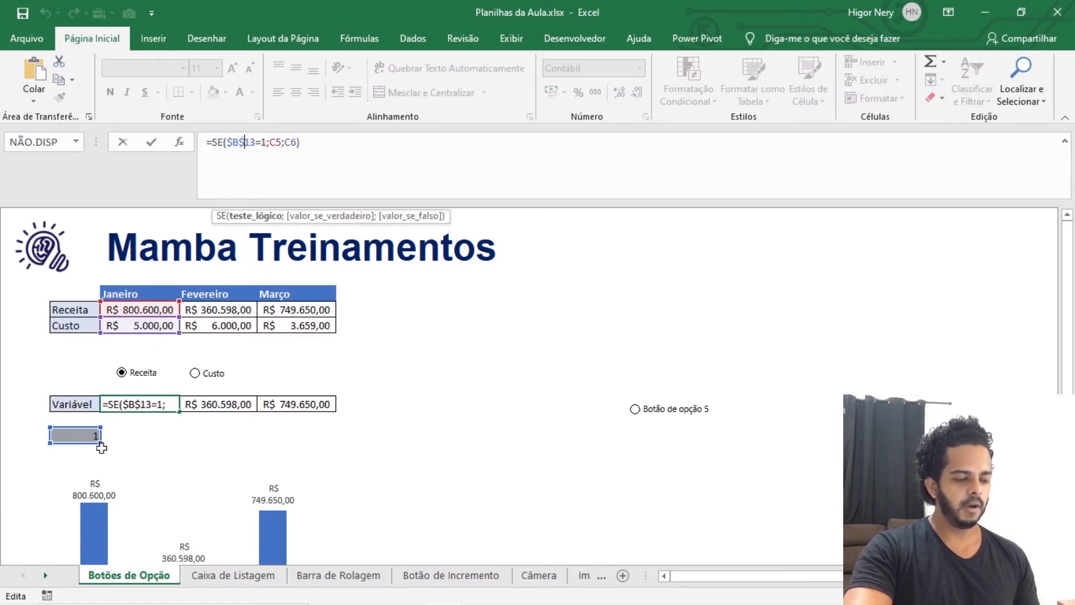
click(274, 142)
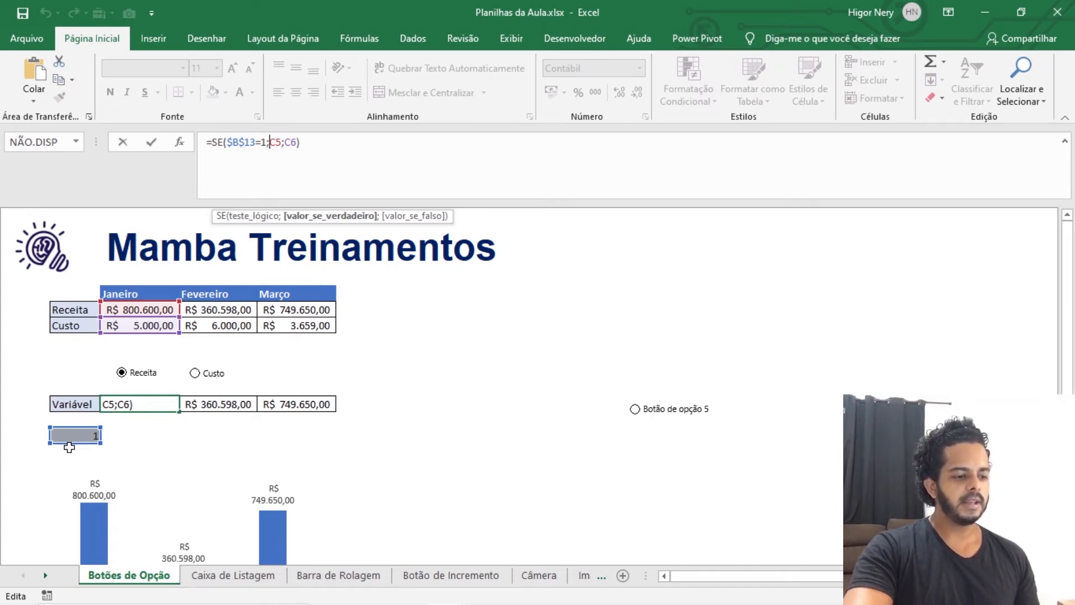
click(296, 143)
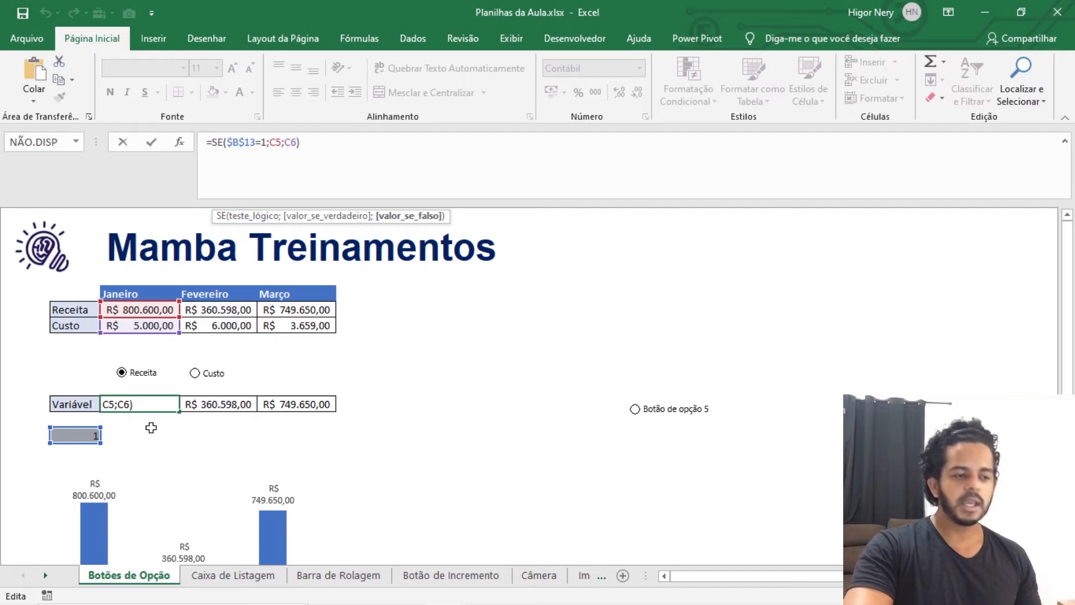
key(Return)
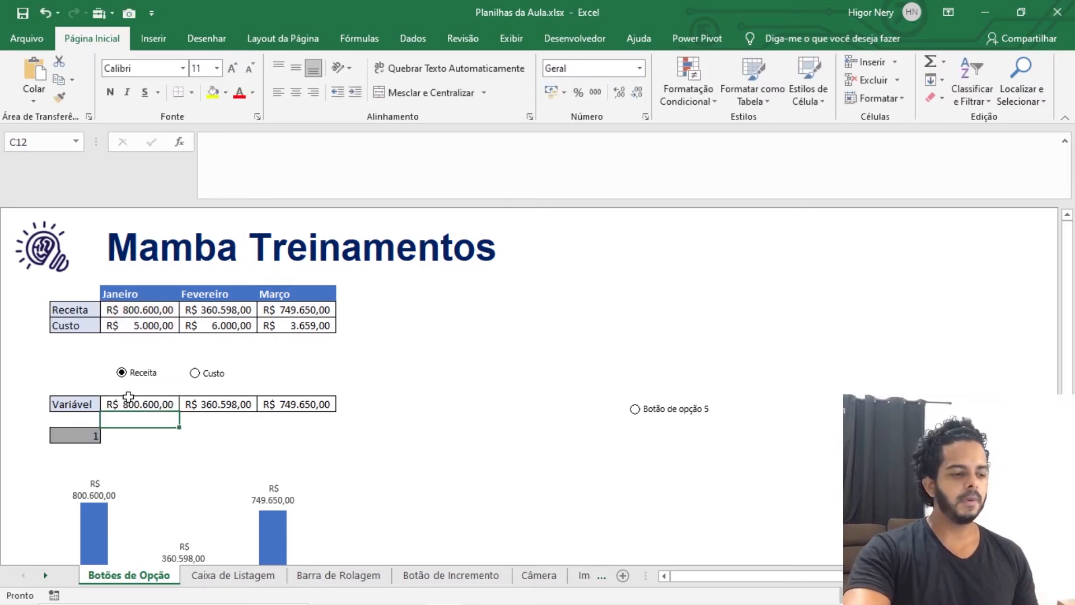
Inspect C11 and control cell B13, and select the Custo option to check how B13 responds.
click(129, 399)
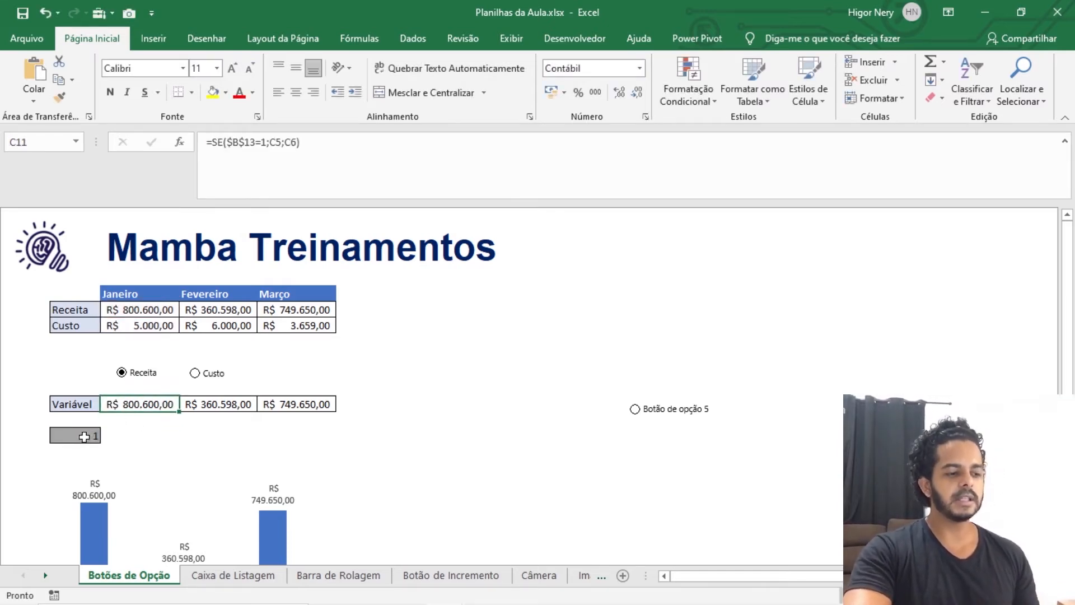
click(84, 437)
click(68, 455)
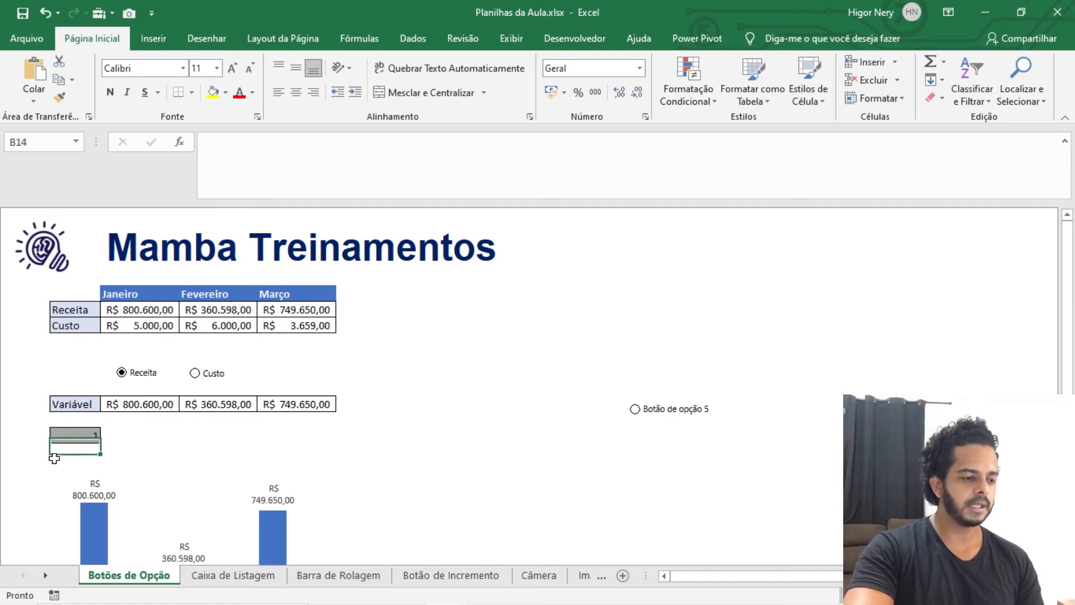
click(69, 430)
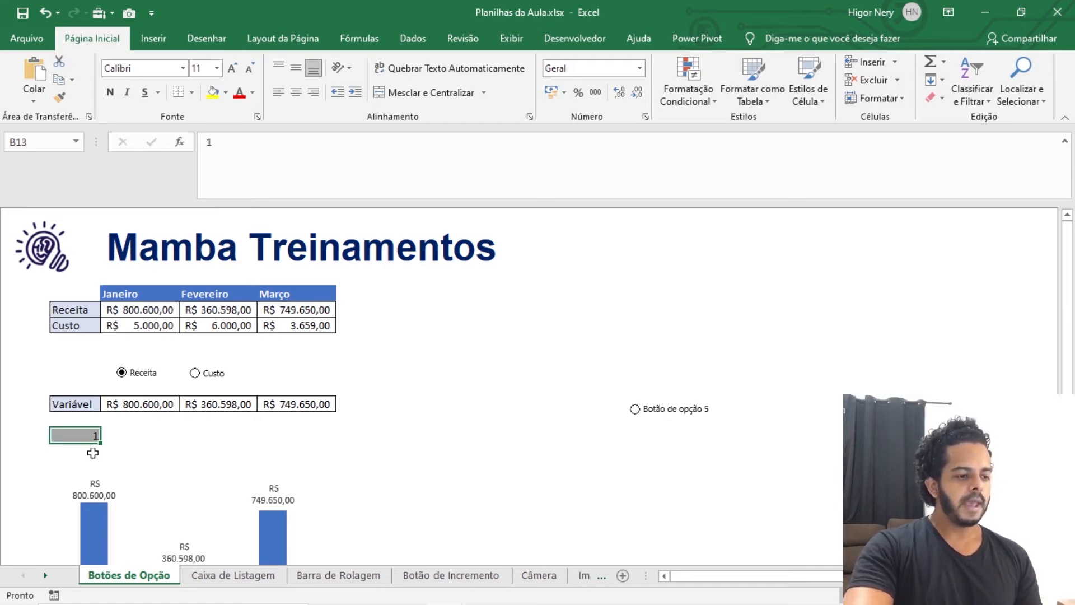
click(194, 377)
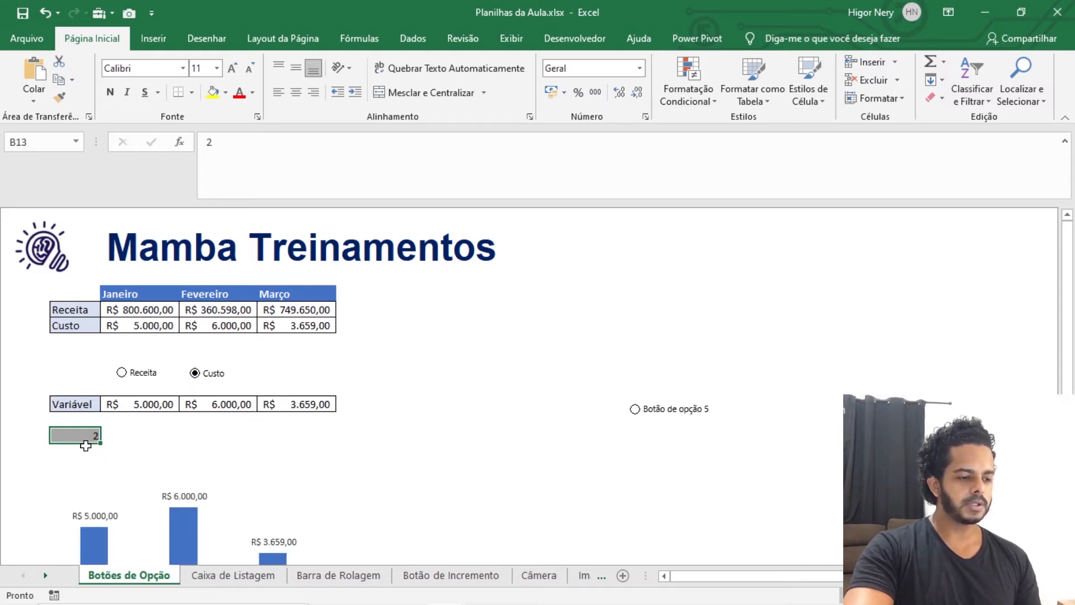
Compare January's Custo value in C6 with C11 and review how its SE formula tests $B$13.
click(136, 325)
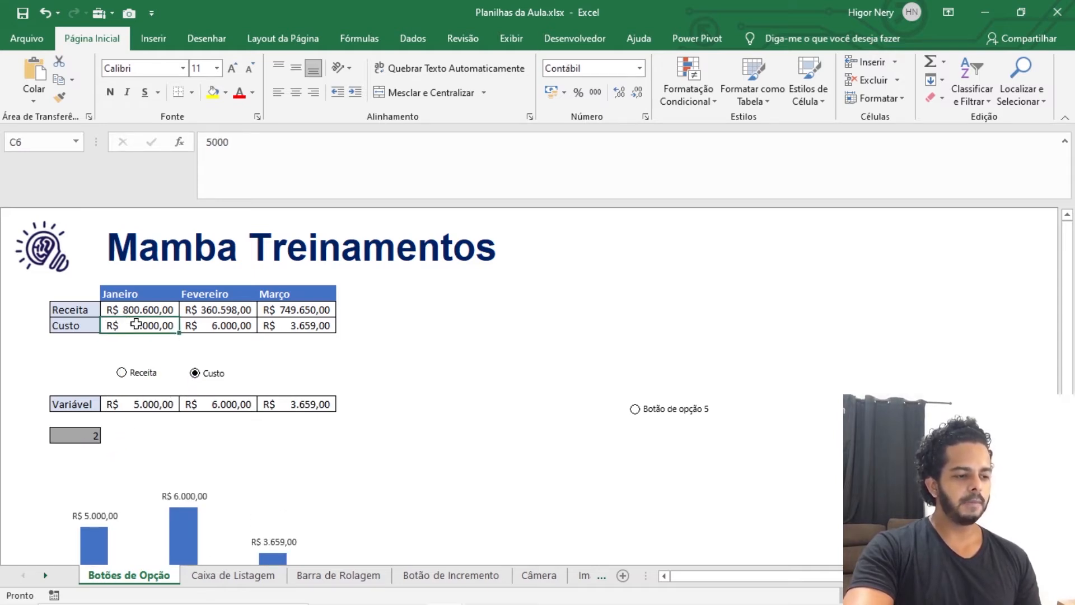
click(140, 404)
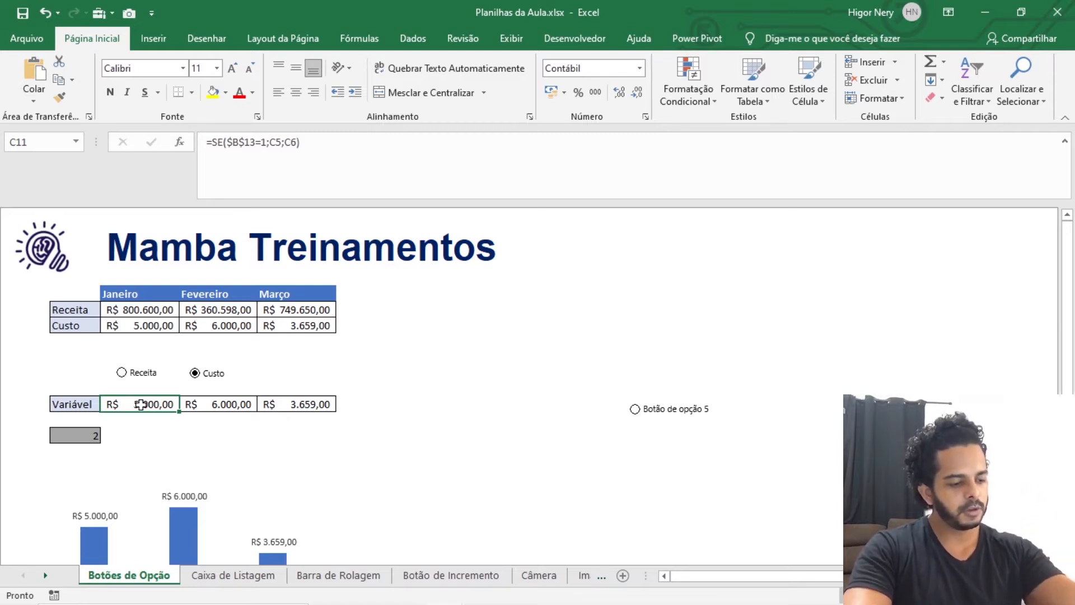
key(F2)
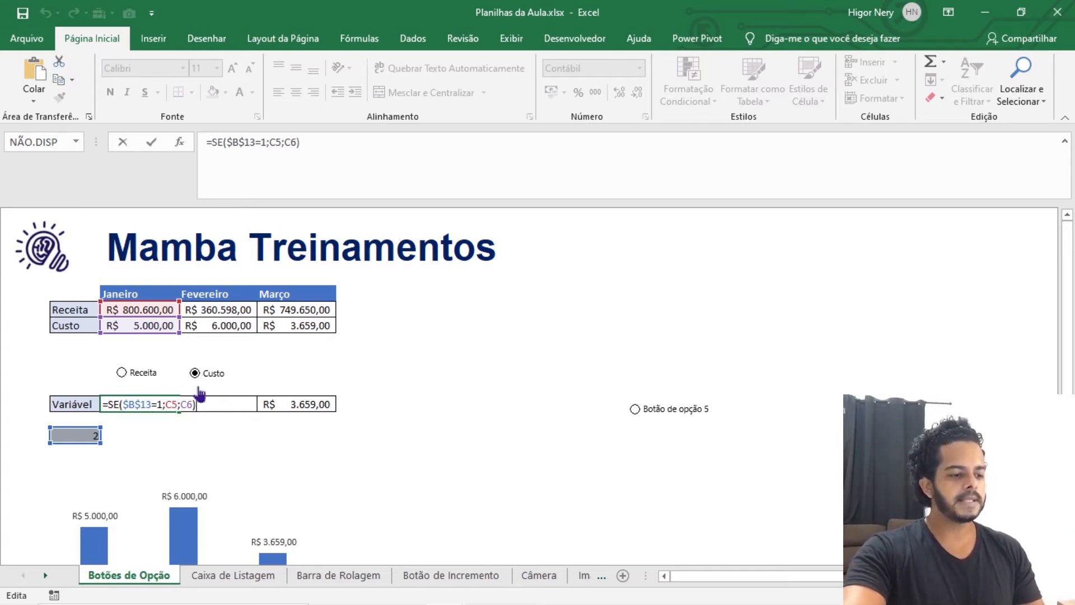
click(245, 143)
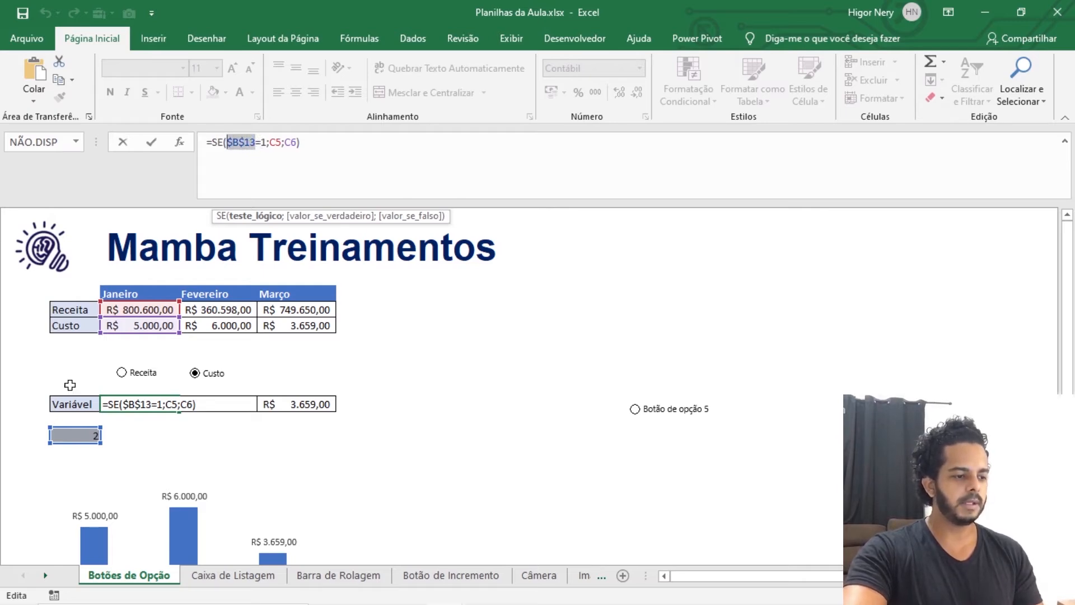
click(274, 142)
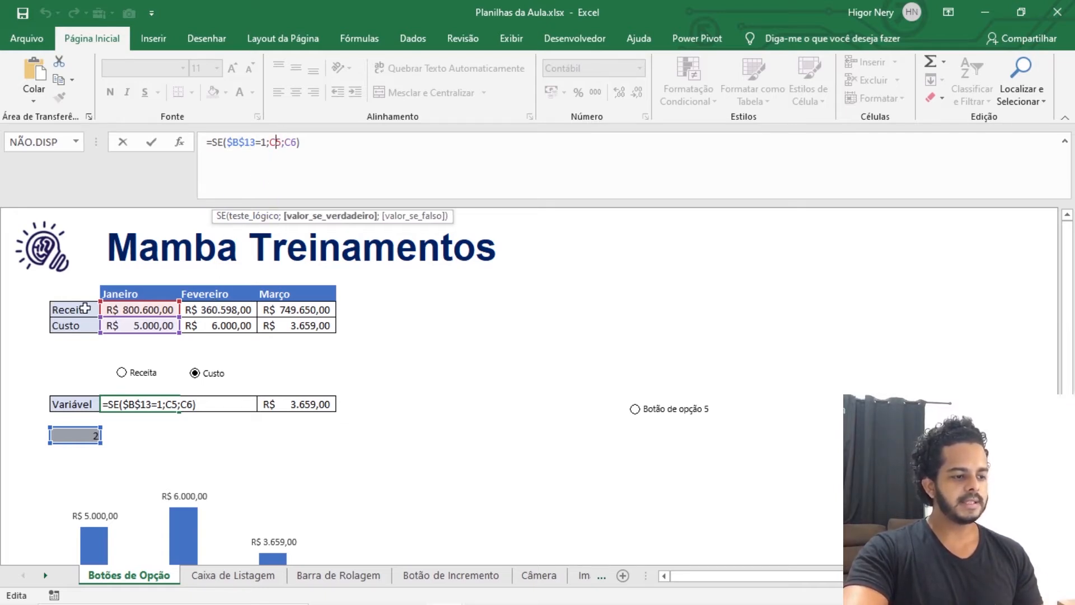
key(Return)
Select Receita to check B13 and C11, and switch back to Custo to compare with its January value.
click(122, 373)
click(72, 436)
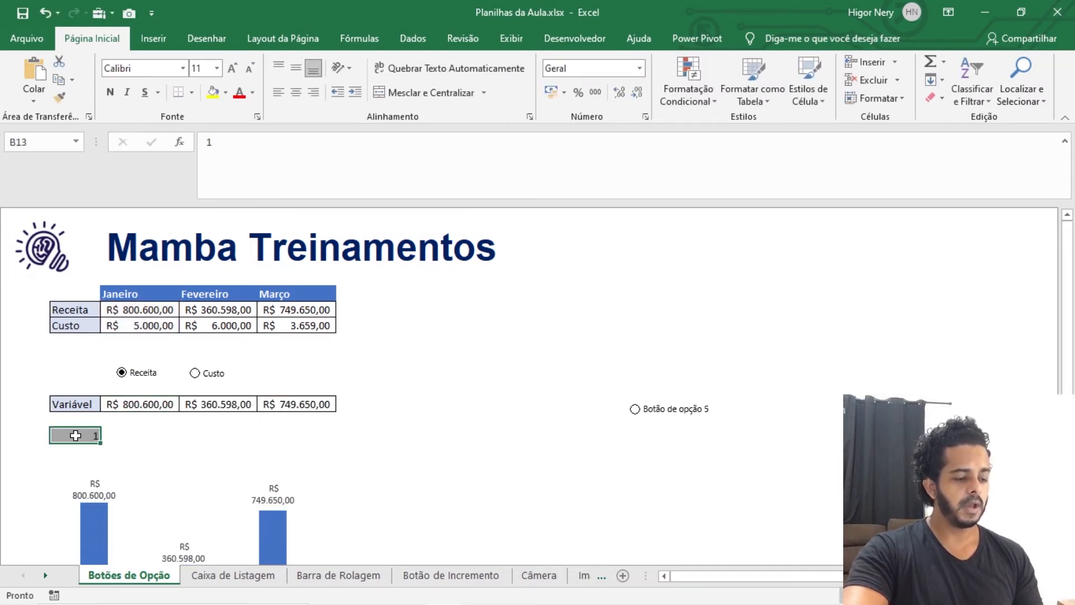
click(145, 406)
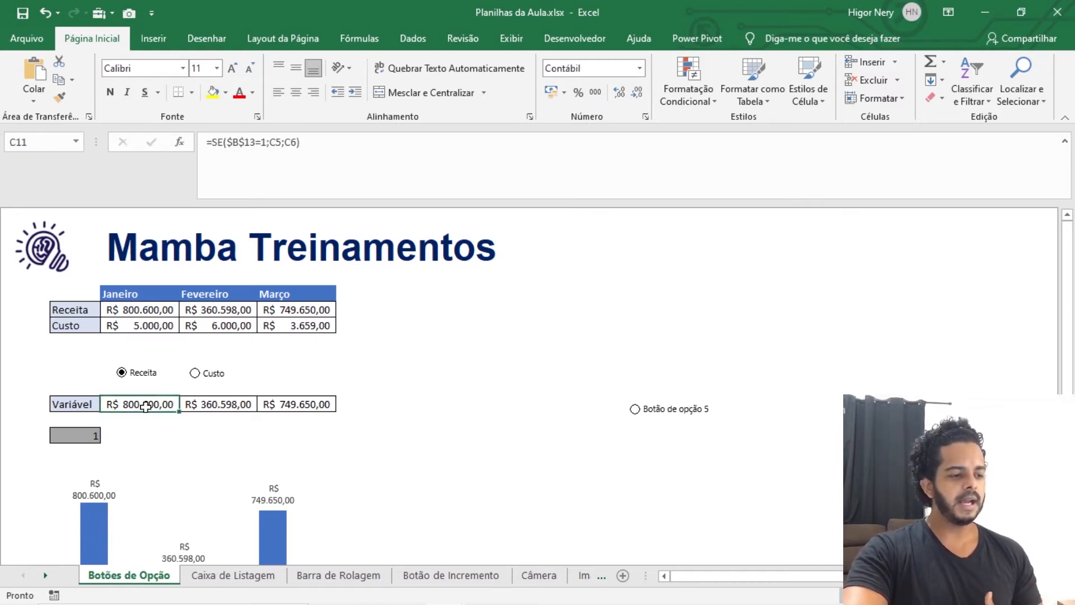
drag(72, 324, 146, 324)
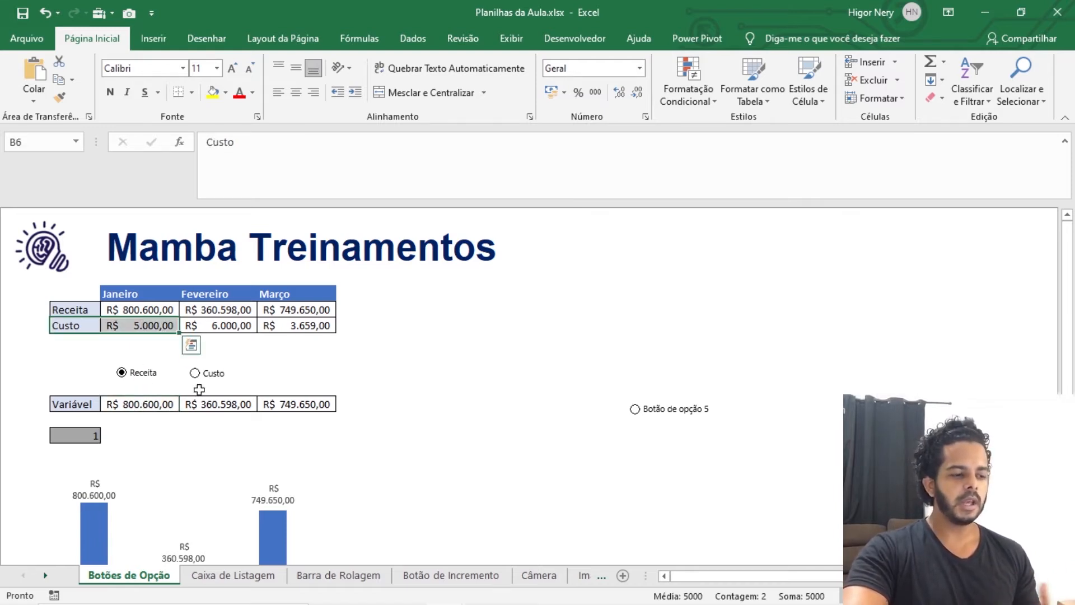
click(195, 374)
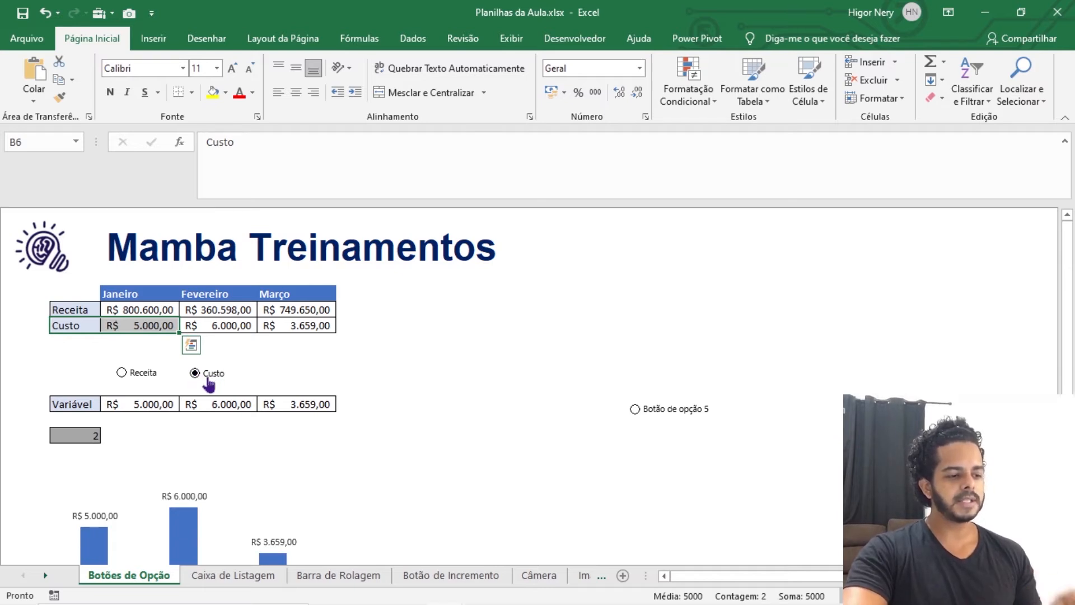
Open another Excel window from the system search and create a blank workbook.
click(84, 439)
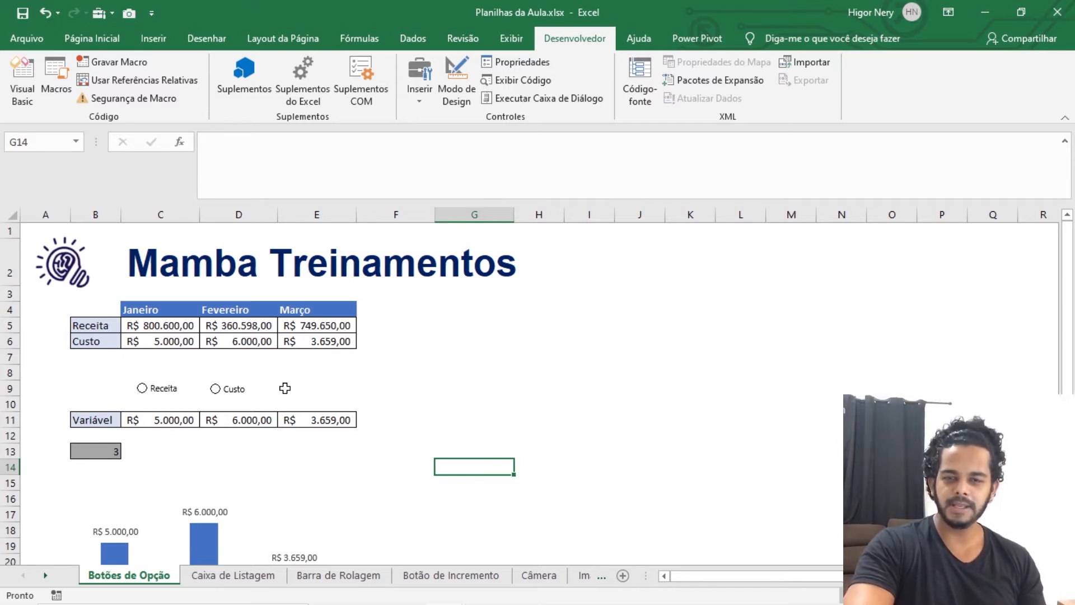
right_click(133, 574)
click(119, 578)
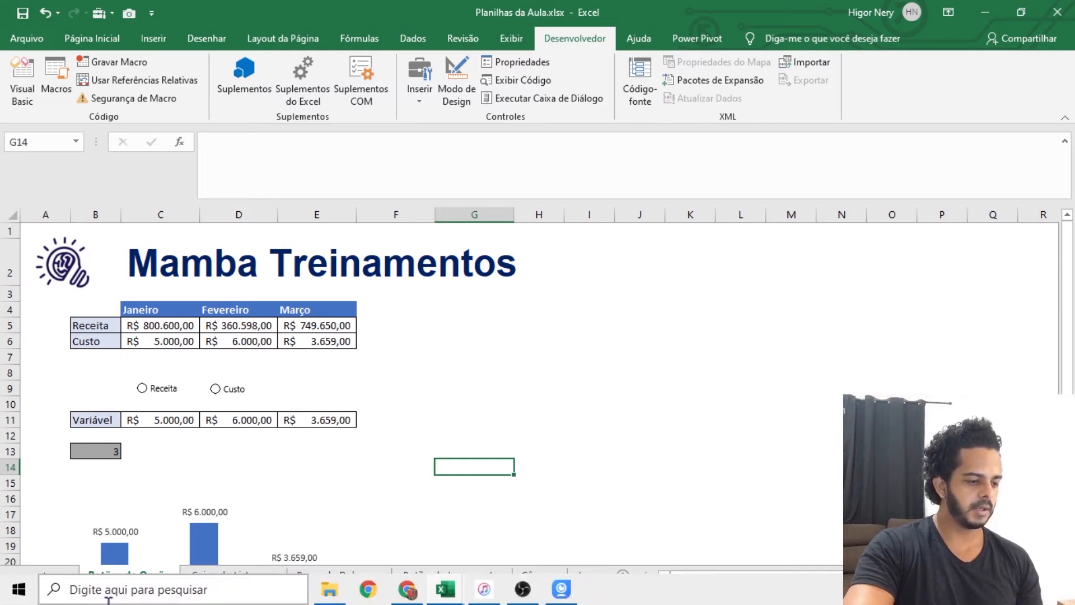
click(119, 590)
text(excel)
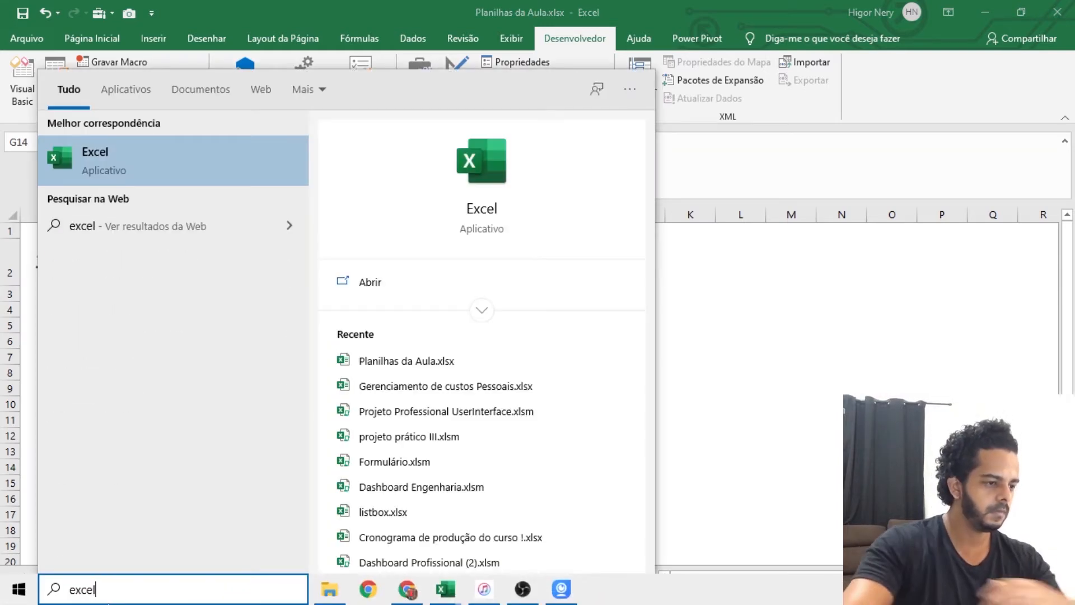
click(171, 178)
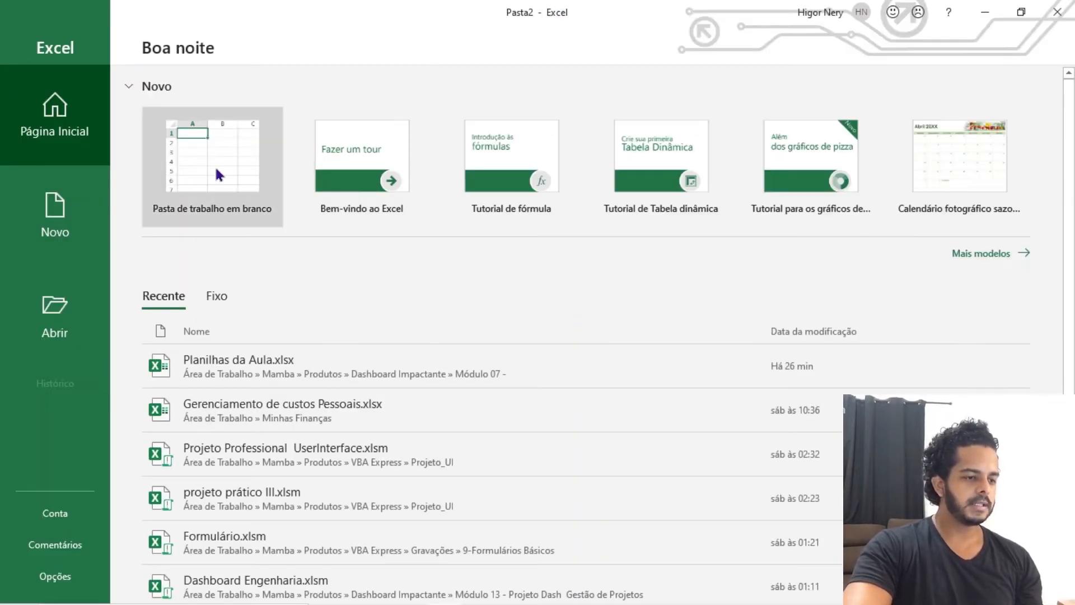
click(214, 165)
click(376, 291)
Copy the Receita and Custo table with its month headers from Planilhas da Aula and paste it at F7 of the blank workbook.
key(alt+Tab)
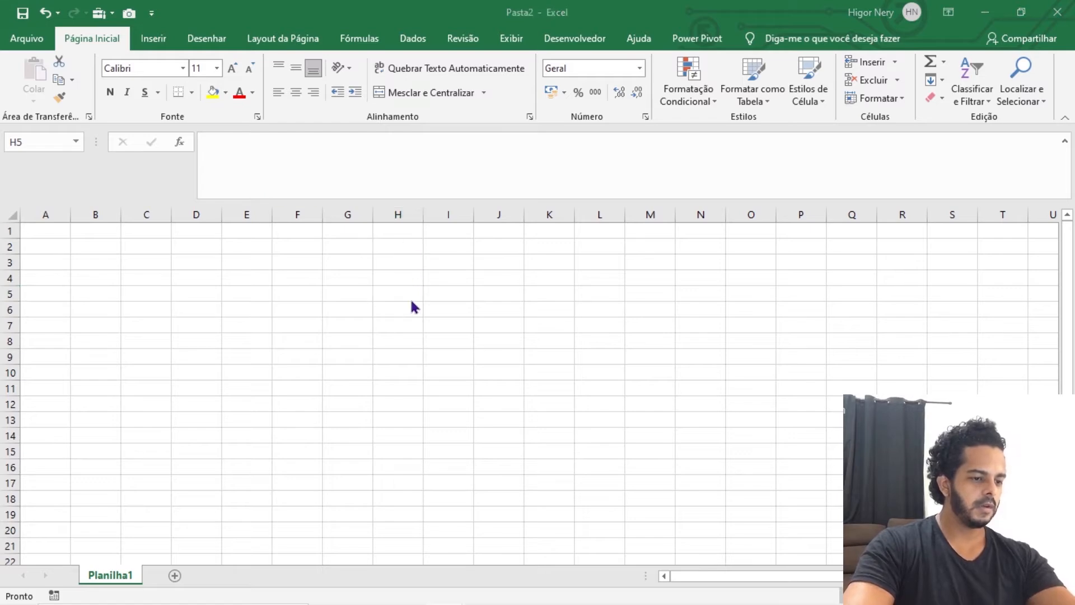
drag(331, 345, 90, 309)
key(ctrl+c)
key(alt+Tab)
click(277, 320)
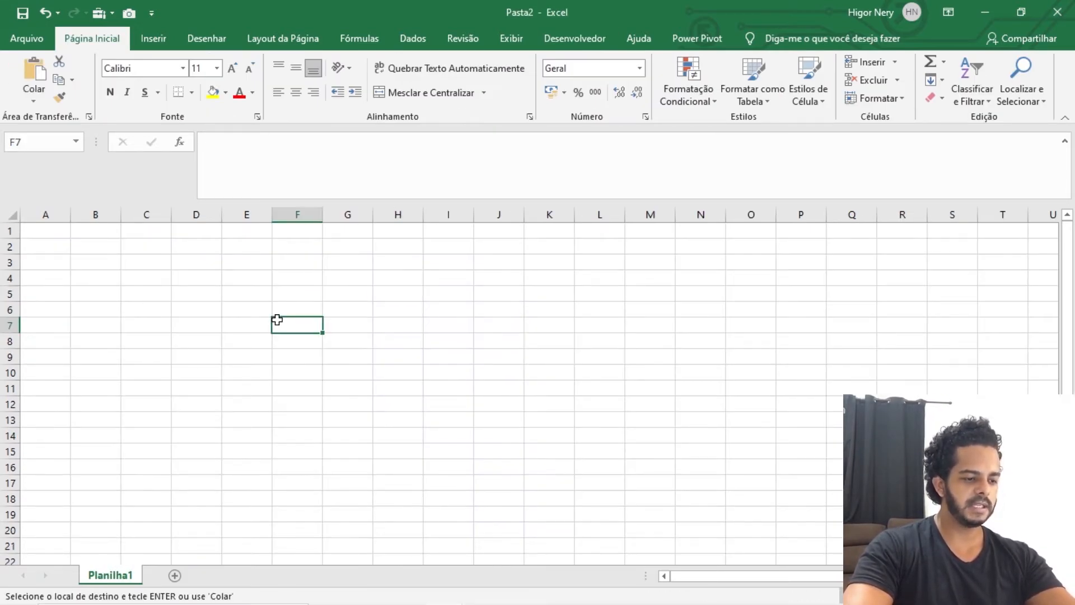
key(ctrl+v)
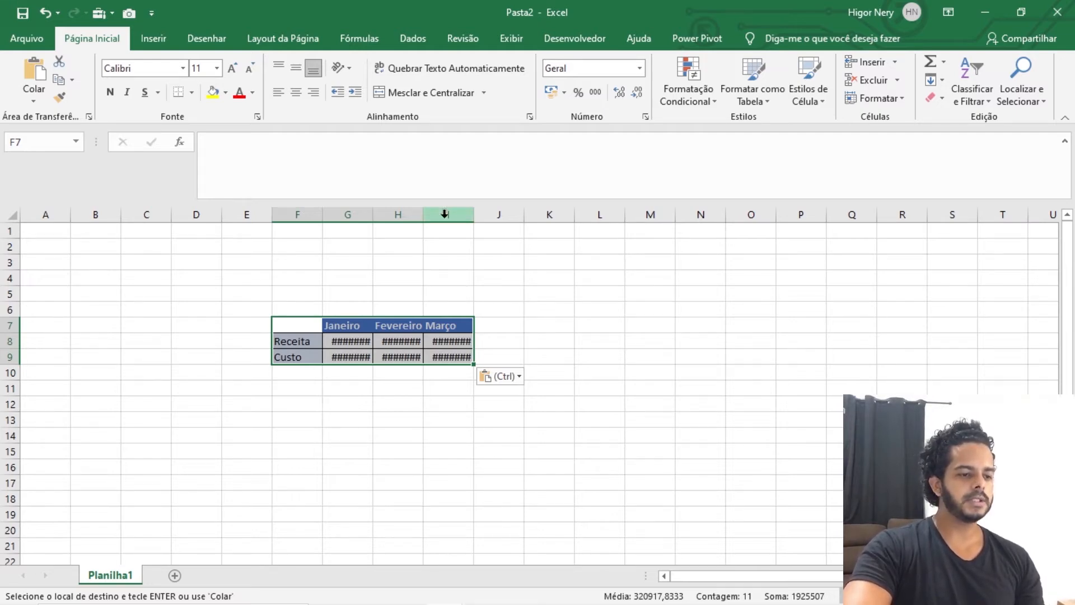
Auto-fit the widths of columns G to I so the pasted currency values fit.
drag(448, 215, 341, 218)
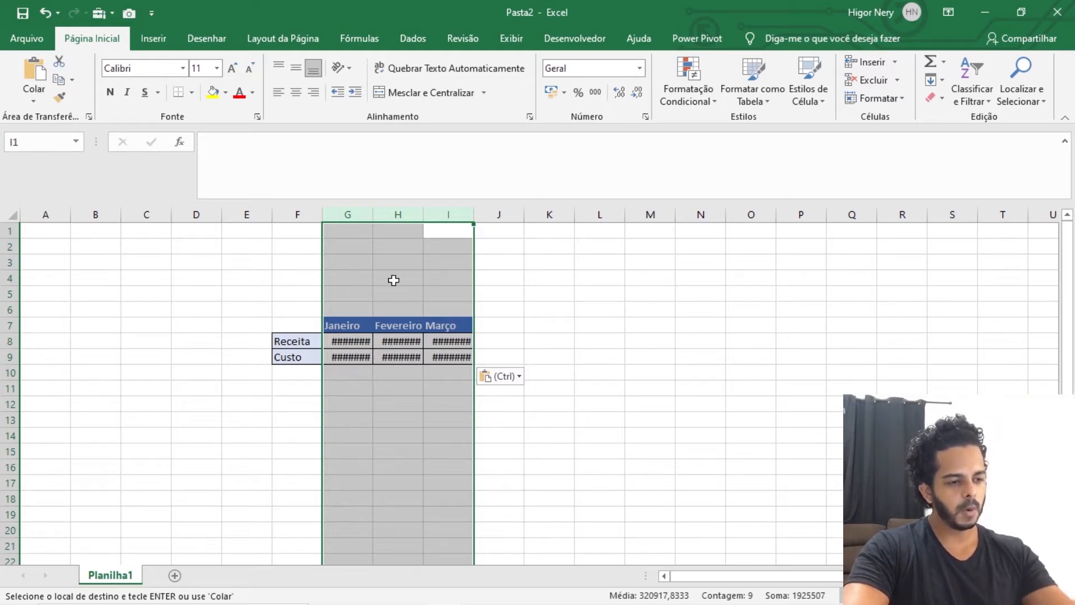
double_click(376, 211)
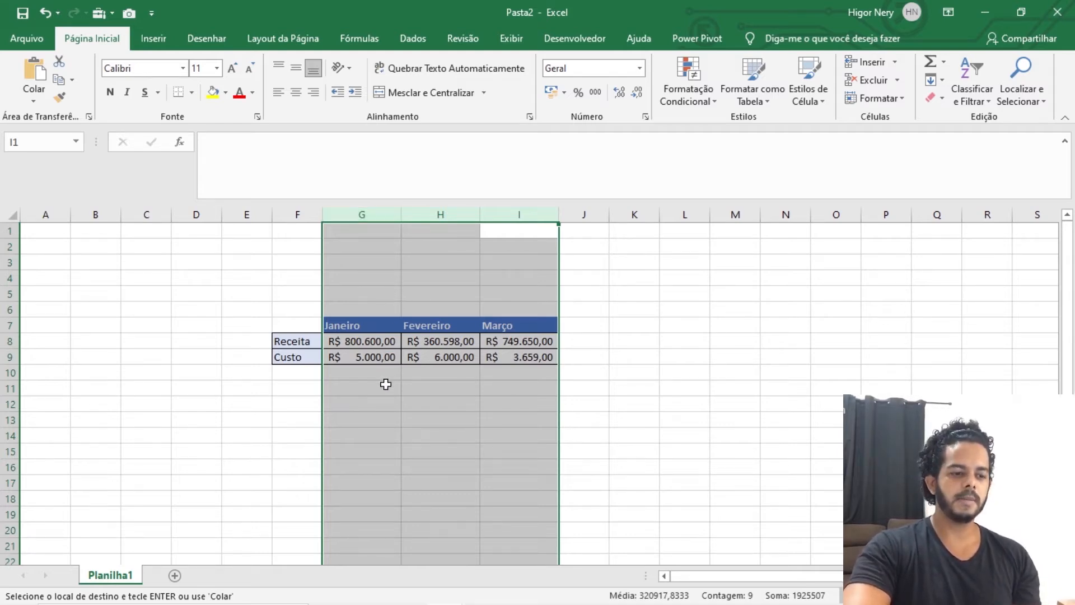
click(367, 422)
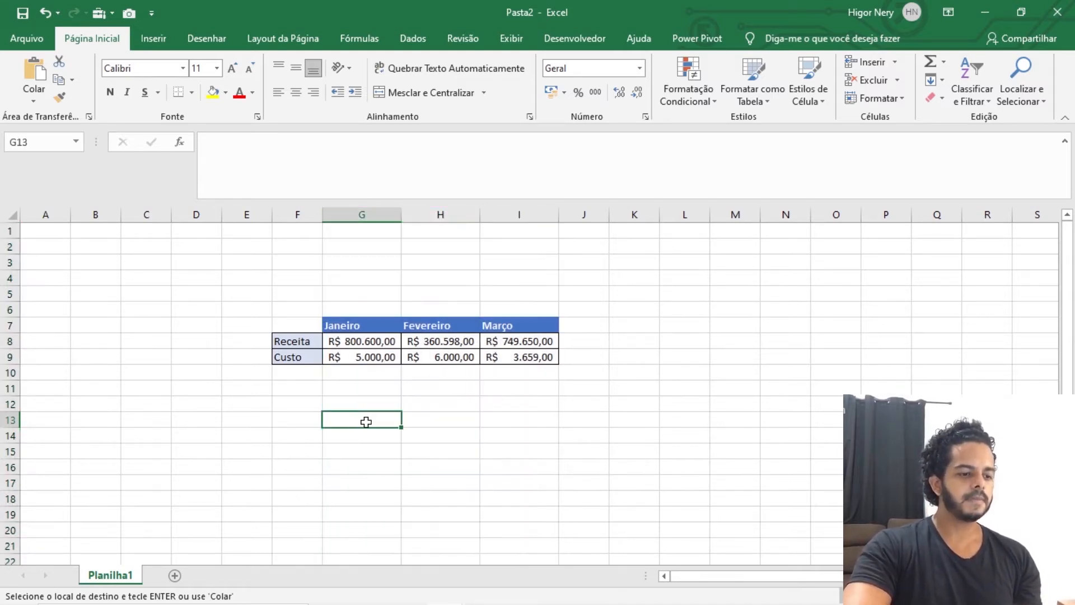
Insert a form-control option button below the table, spanning cells F12 and G12.
click(315, 409)
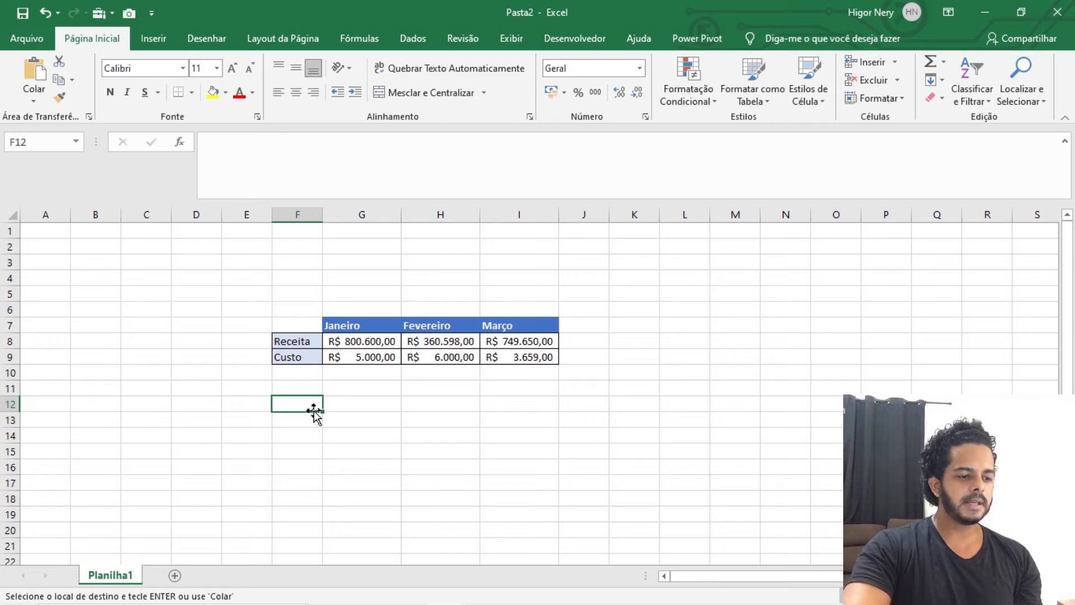
click(571, 45)
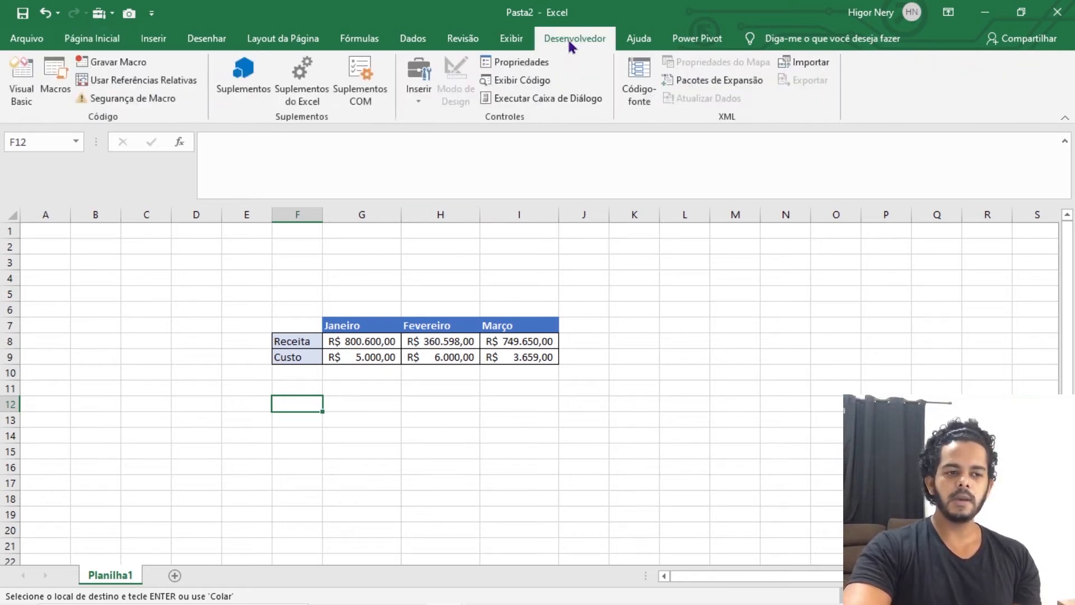
click(419, 79)
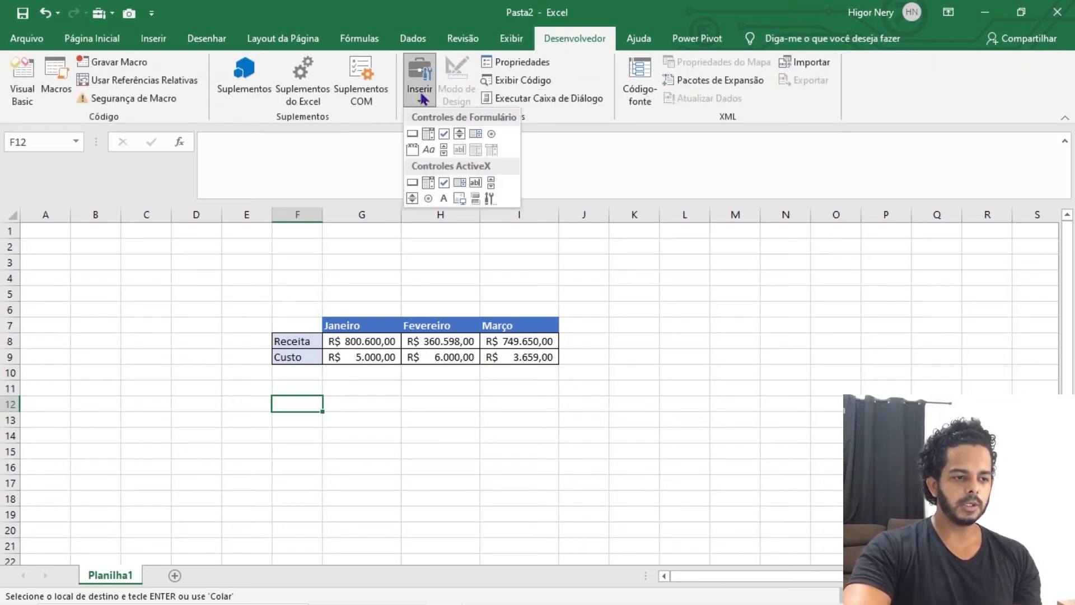
click(492, 134)
drag(307, 396, 307, 396)
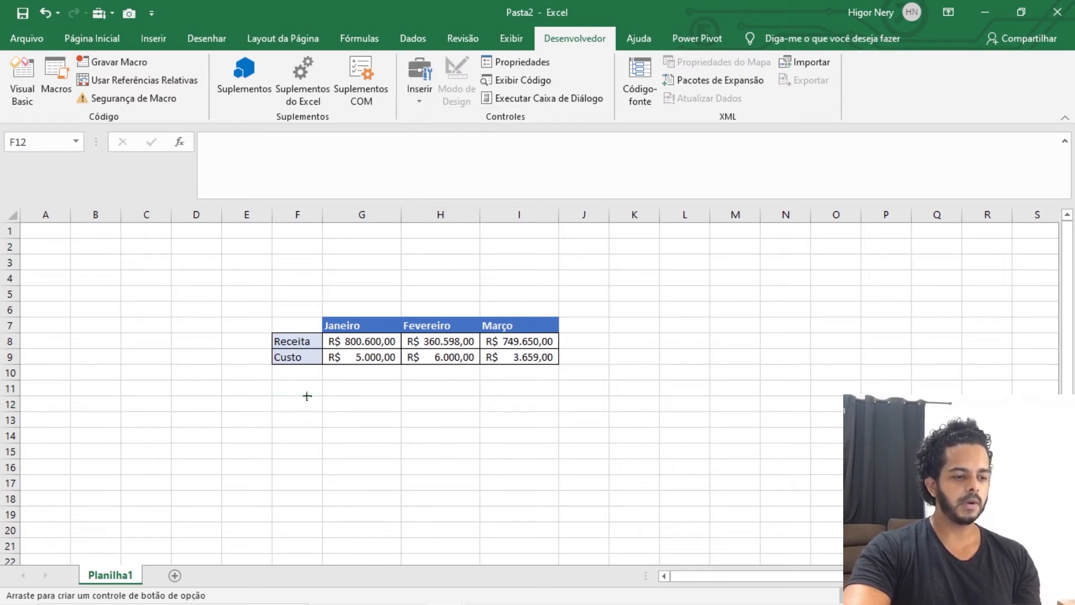
drag(378, 417, 379, 416)
click(392, 444)
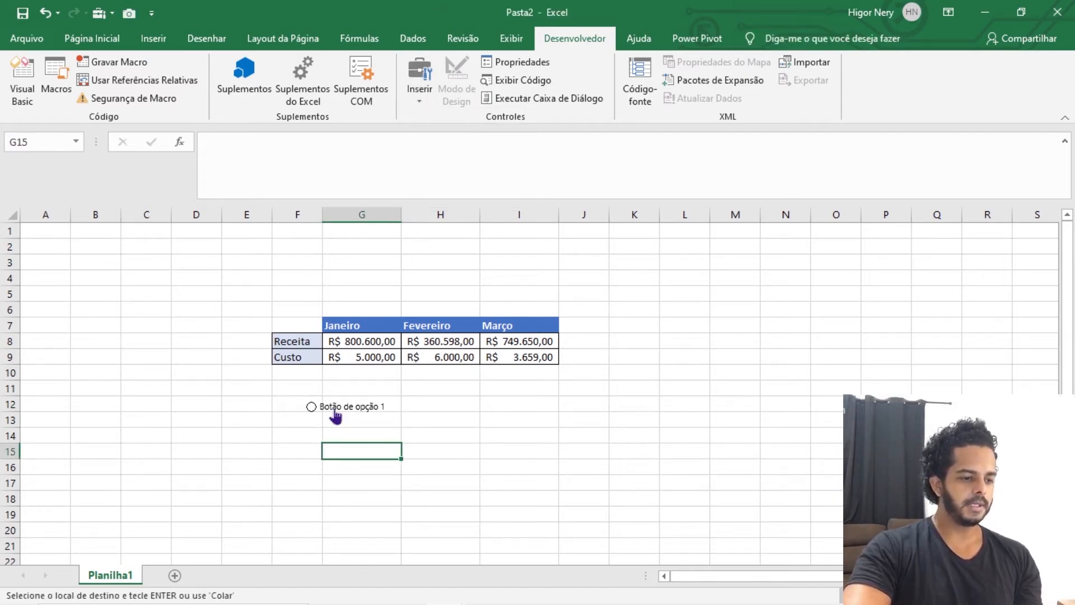
Replace the option button's default label with Receita.
right_click(332, 417)
key(Escape)
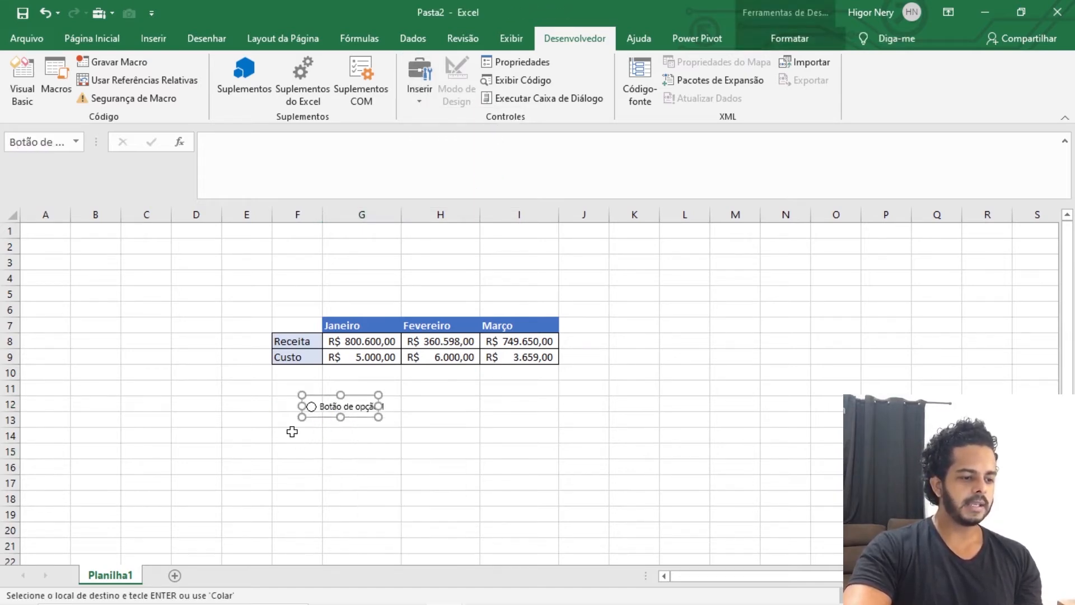
click(322, 408)
key(Delete)
key(Delete)
key(Delete)
key(Delete)
key(Delete)
key(Delete)
key(Delete)
key(Delete)
key(Delete)
key(Delete)
key(Delete)
key(Delete)
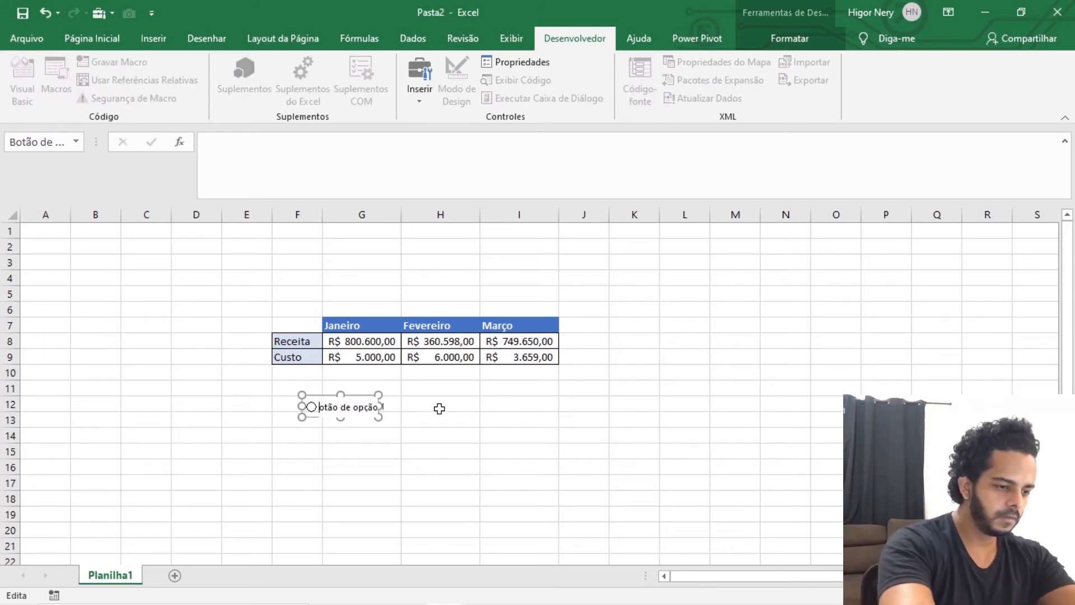
key(Delete)
key(Delete)
key(Delete)
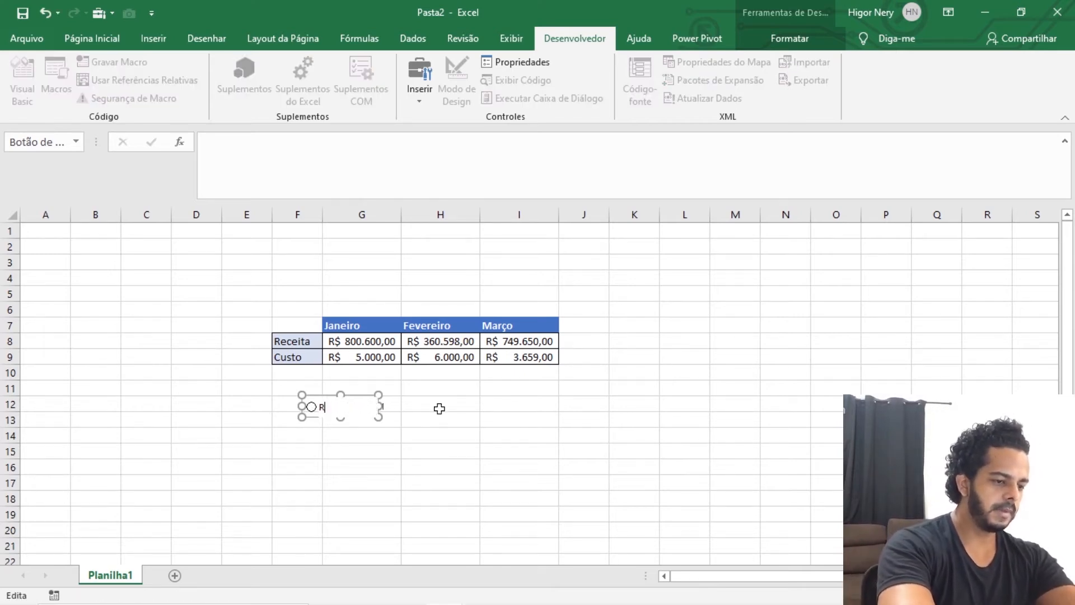
text(Receita)
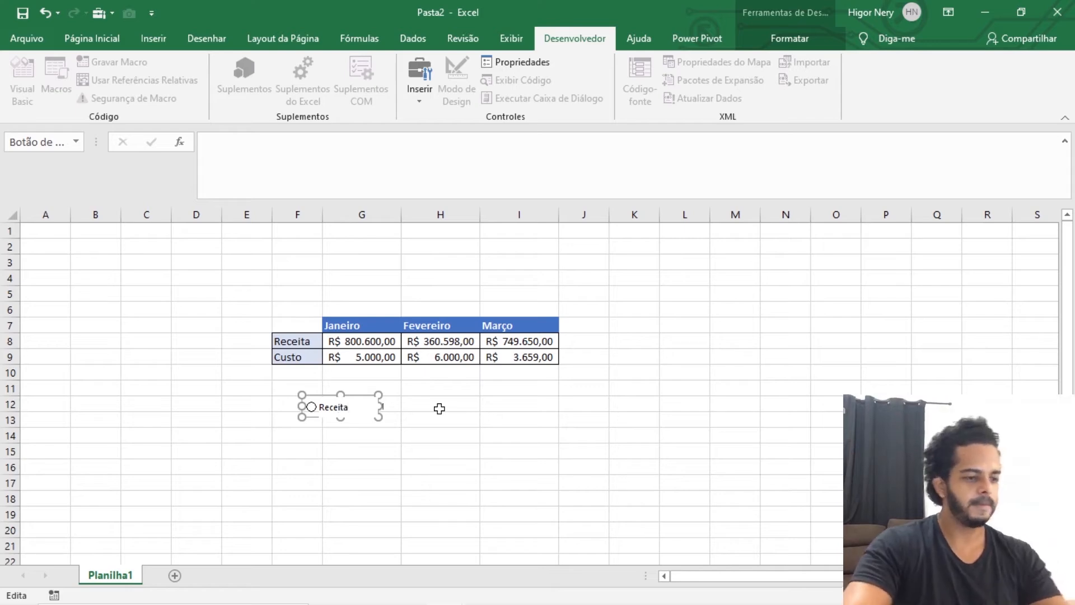
click(439, 409)
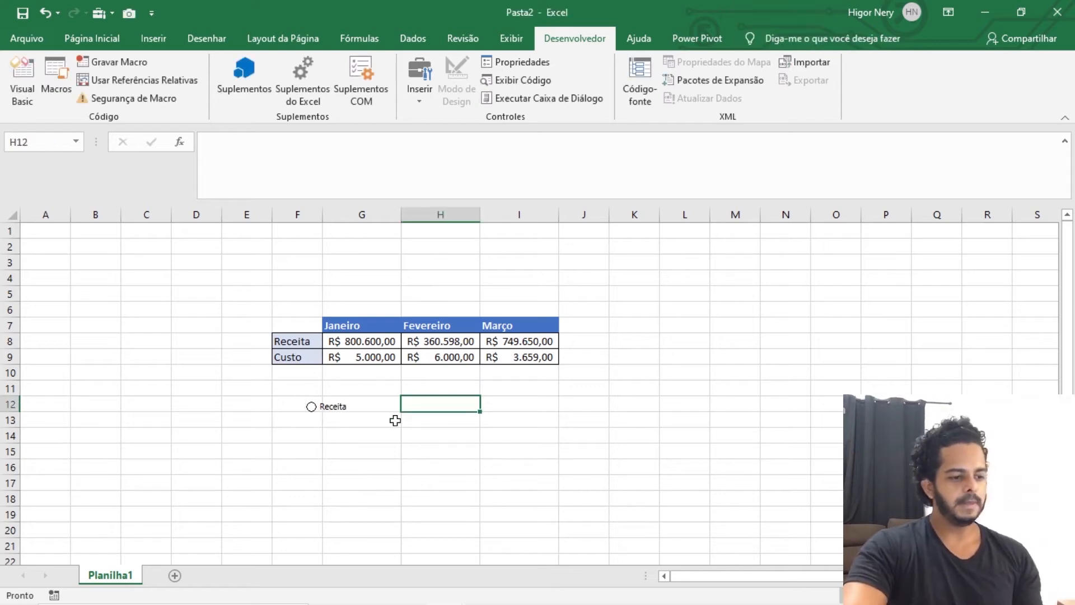
Format the Receita option button's control with its value set to Selecionado and its cell link set to $F$15.
right_click(332, 419)
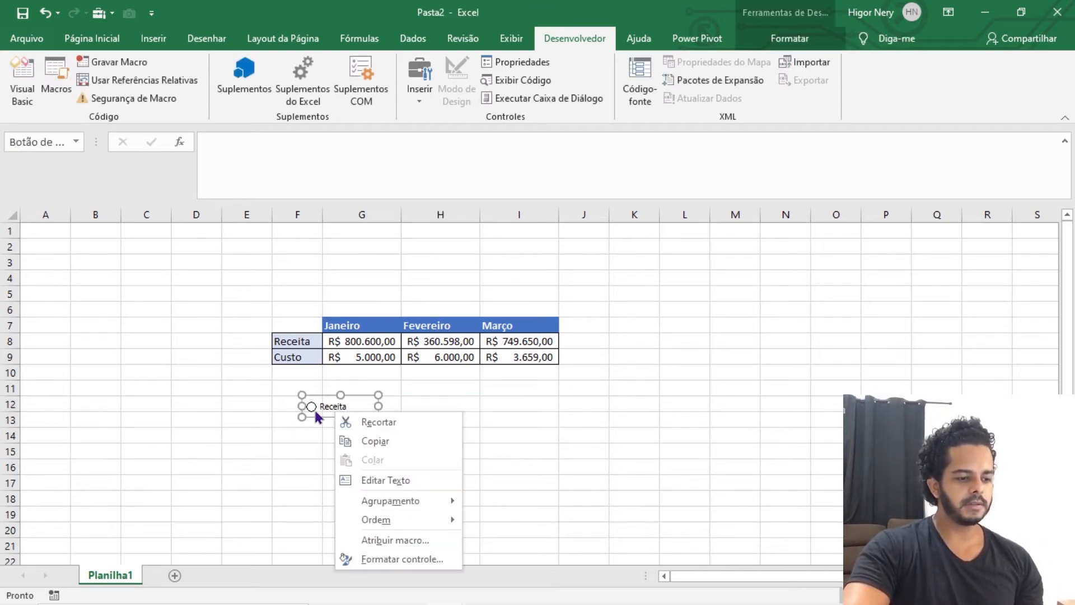
click(445, 559)
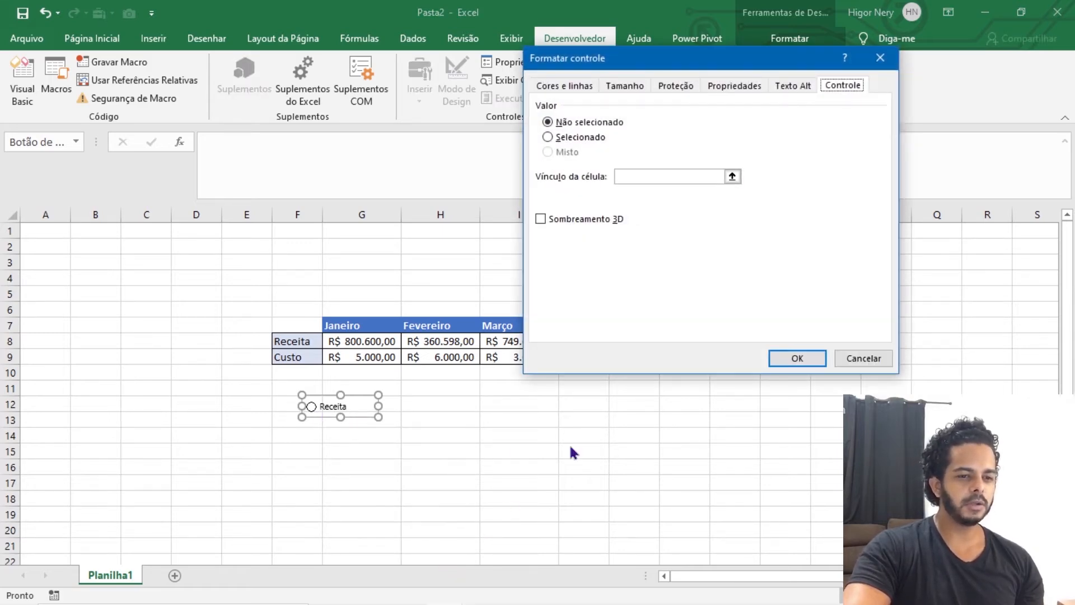
click(575, 145)
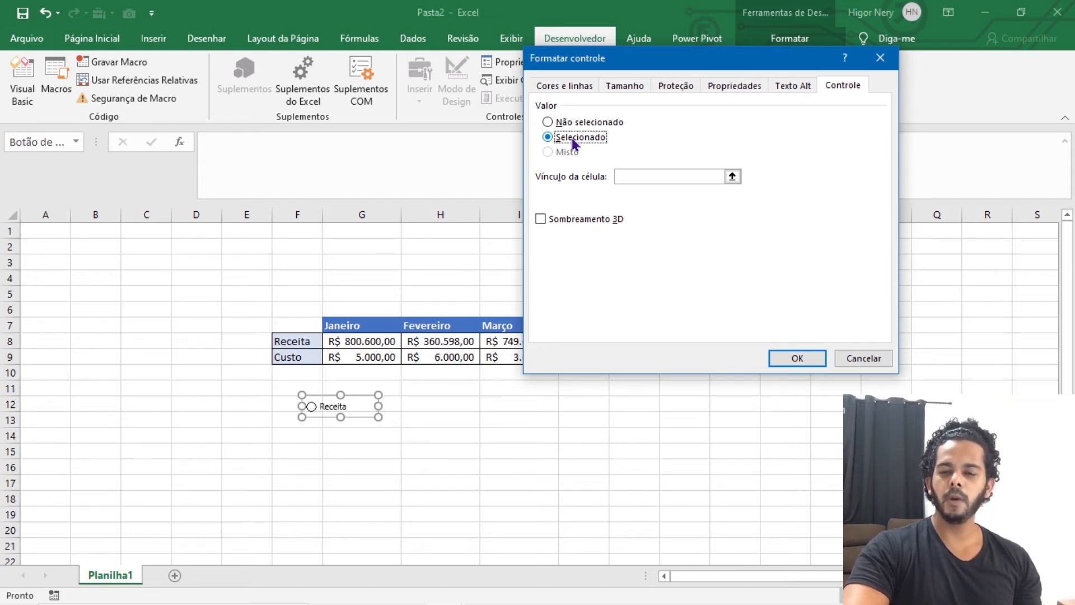
click(633, 177)
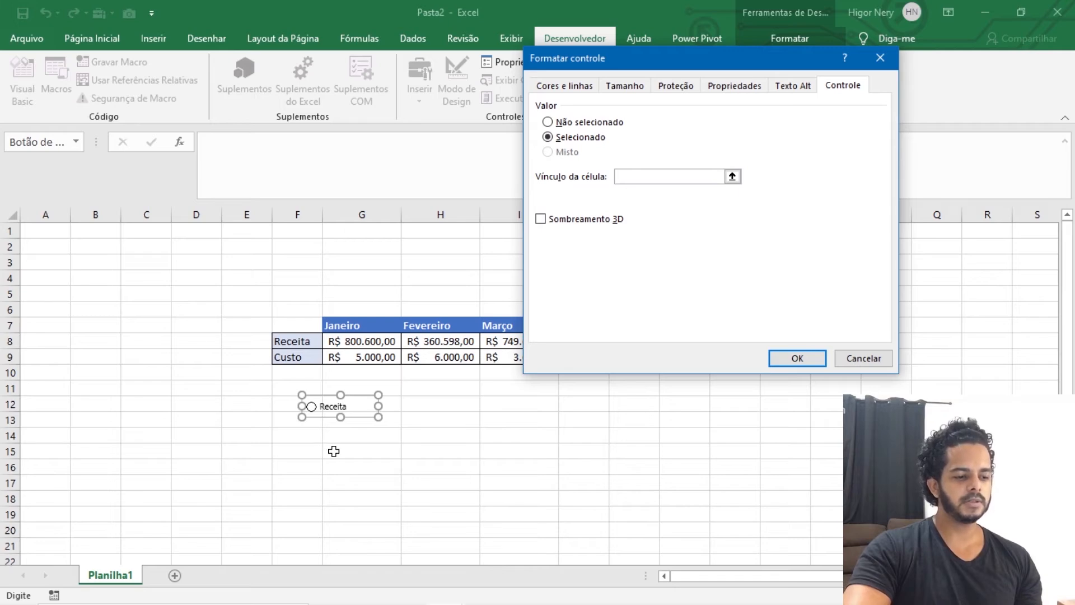
click(310, 451)
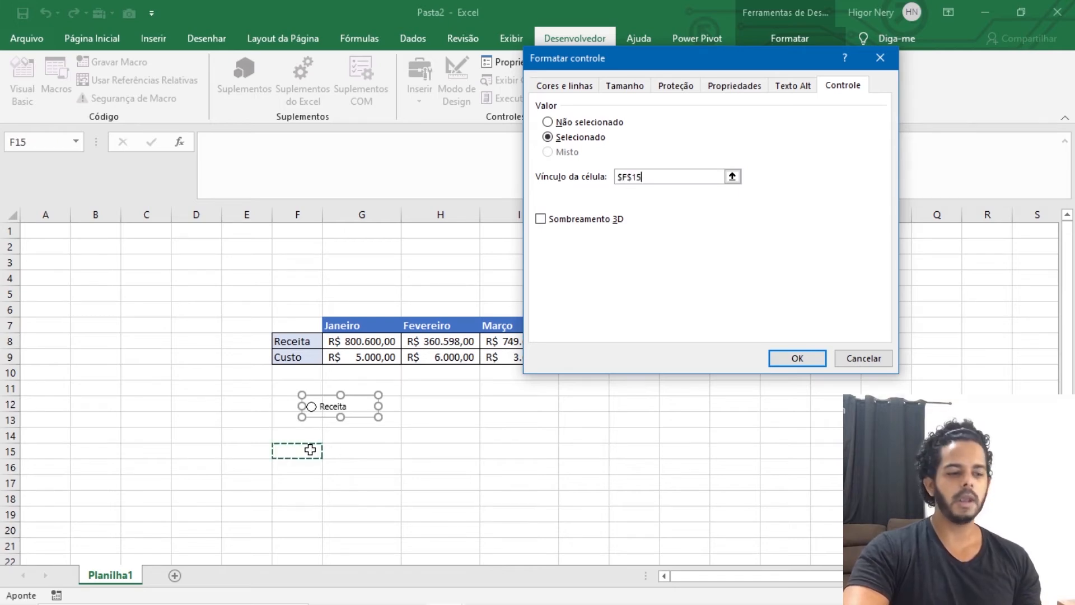
click(797, 358)
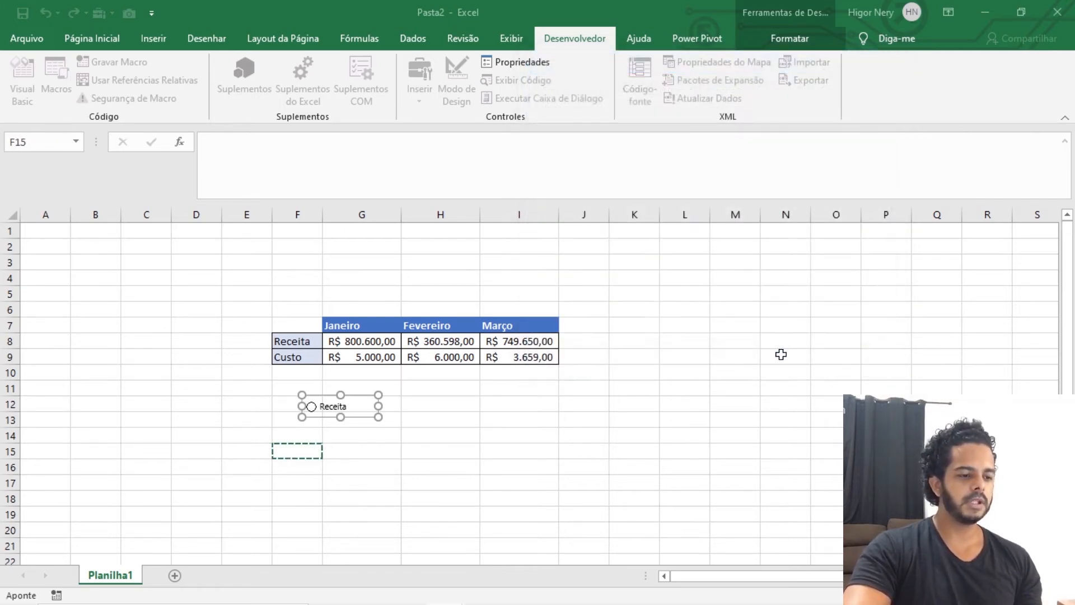
click(374, 452)
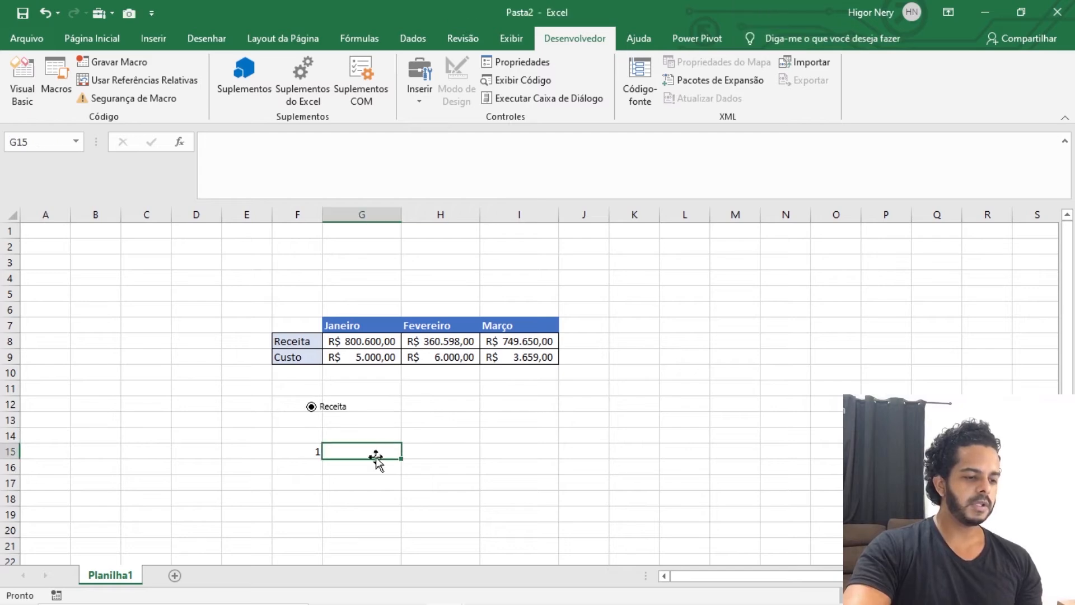
click(309, 452)
Duplicate the Receita option button and place the copy beside the original in row 12.
right_click(346, 413)
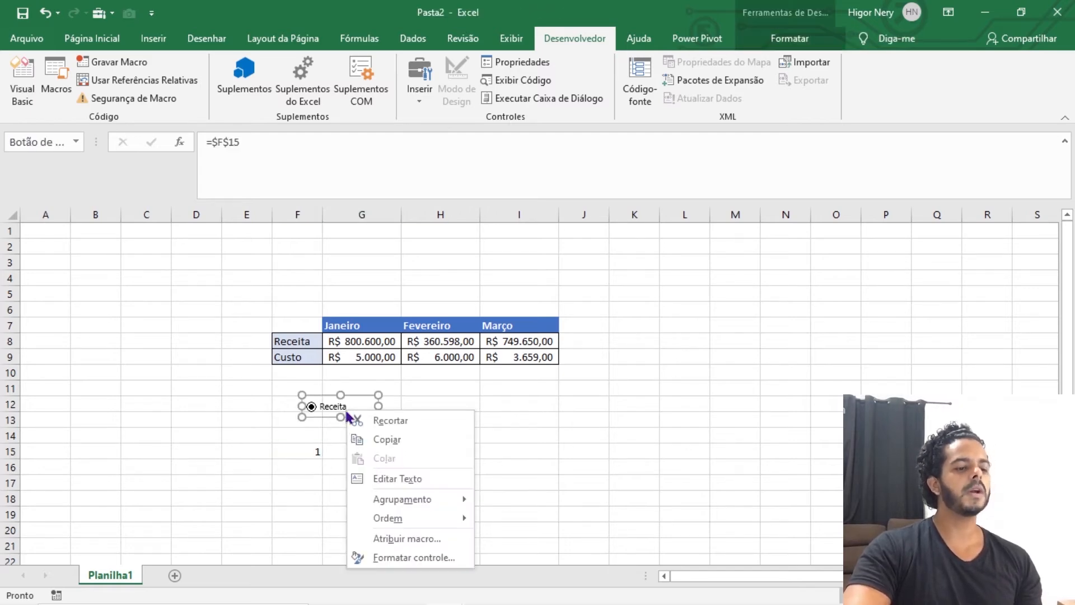
click(363, 440)
click(421, 407)
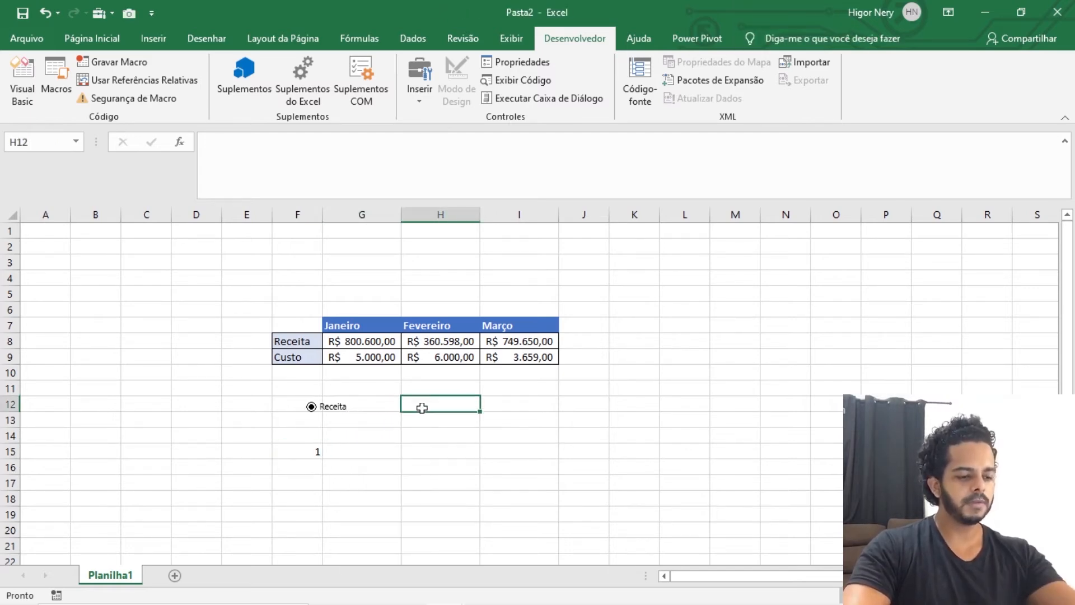
key(ctrl+v)
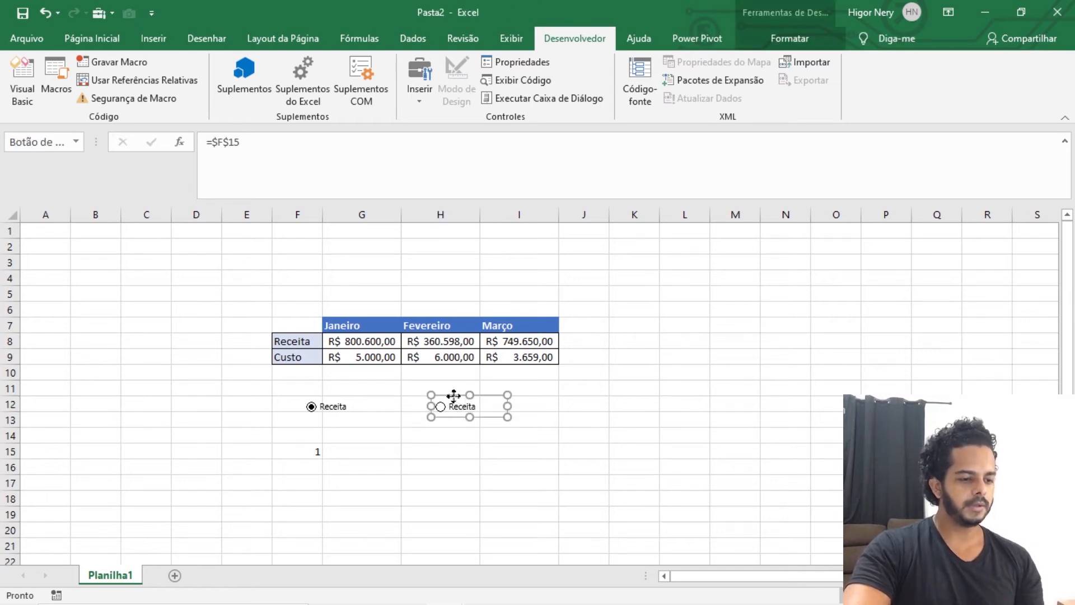
drag(452, 394, 401, 395)
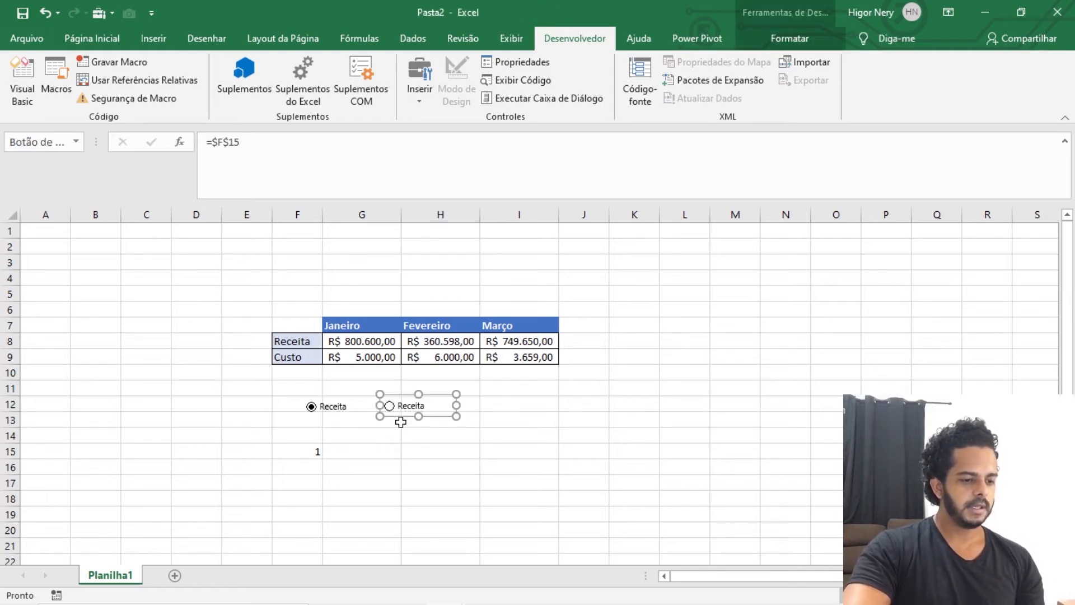
Change the copied option button's label to Custo and select linked cell F15.
click(412, 405)
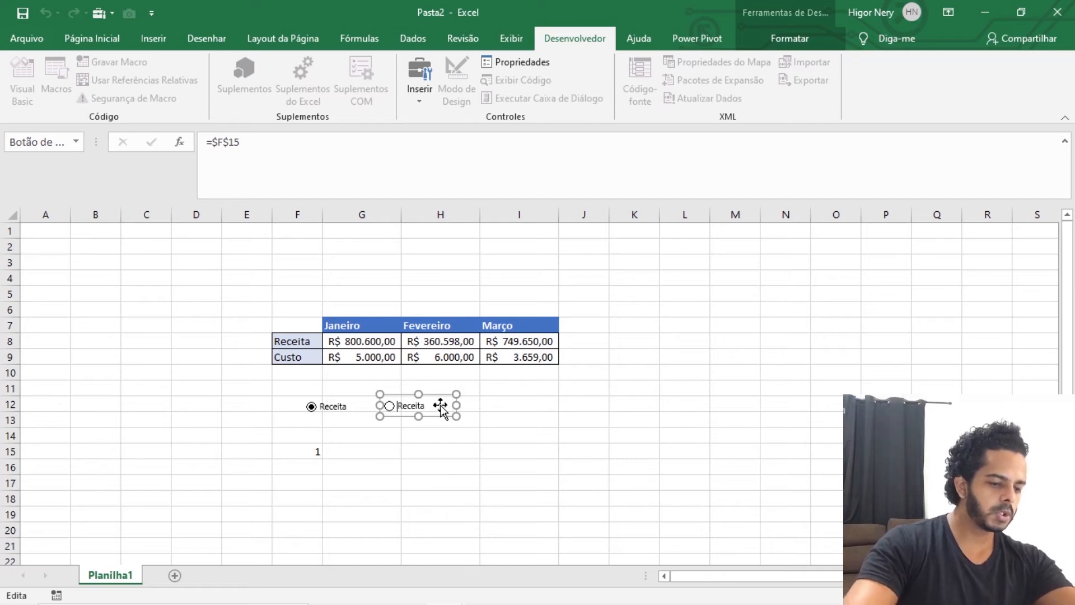
key(BackSpace)
key(BackSpace)
key(BackSpace)
key(Delete)
key(Delete)
key(Delete)
key(Delete)
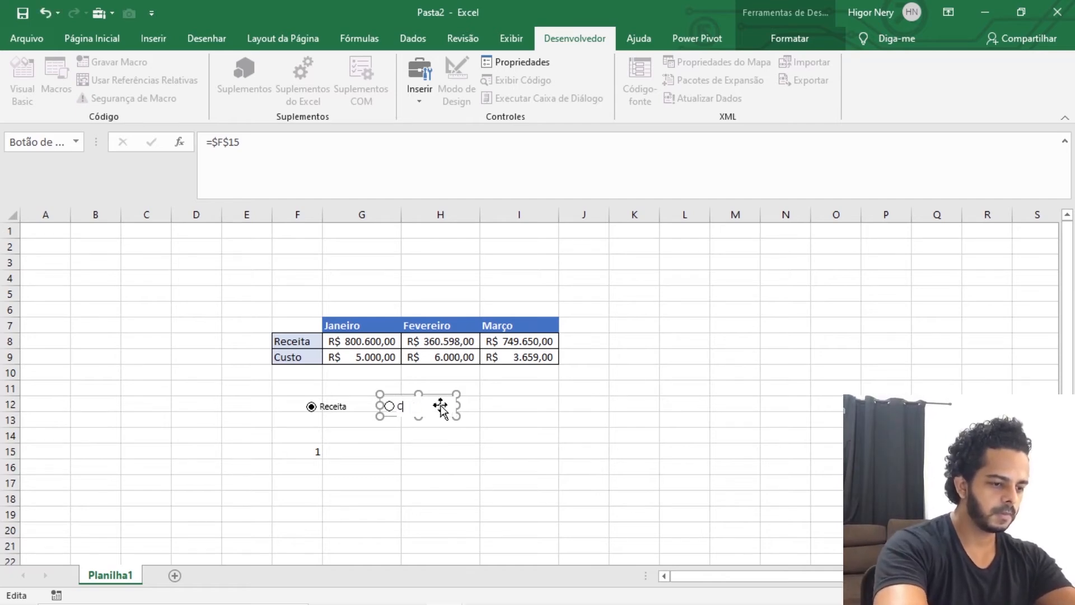
text(Custo)
click(396, 454)
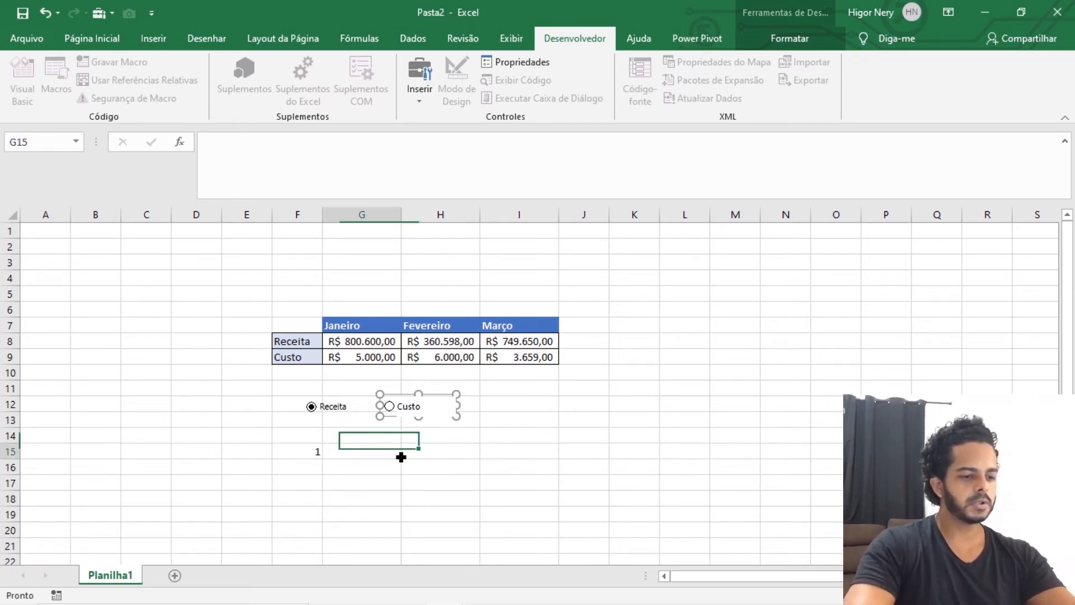
click(316, 452)
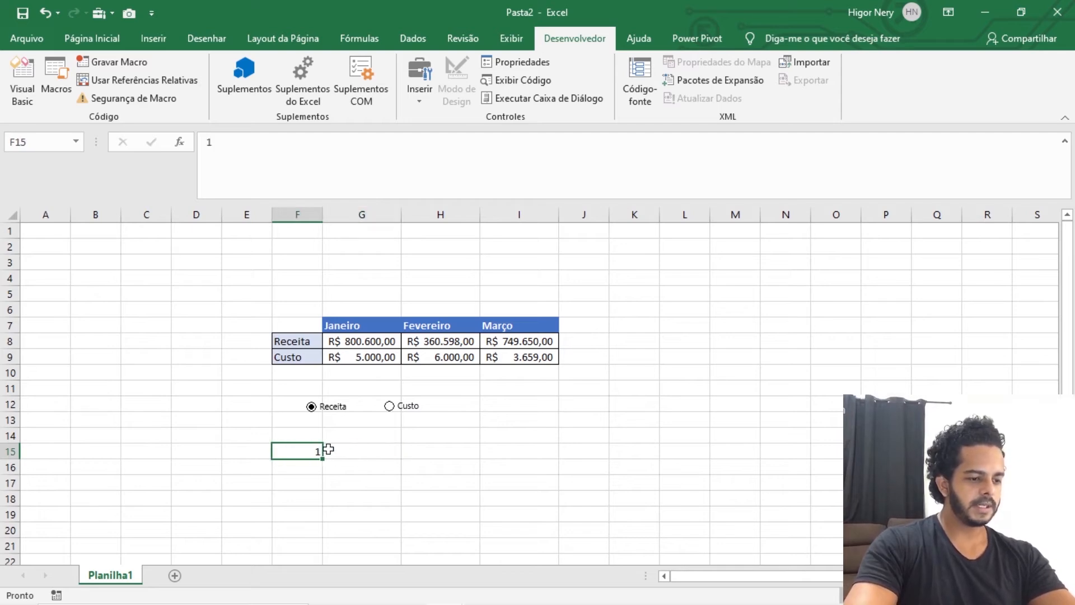
Fill the linked cell F15 with light grey.
click(356, 439)
click(302, 453)
click(92, 38)
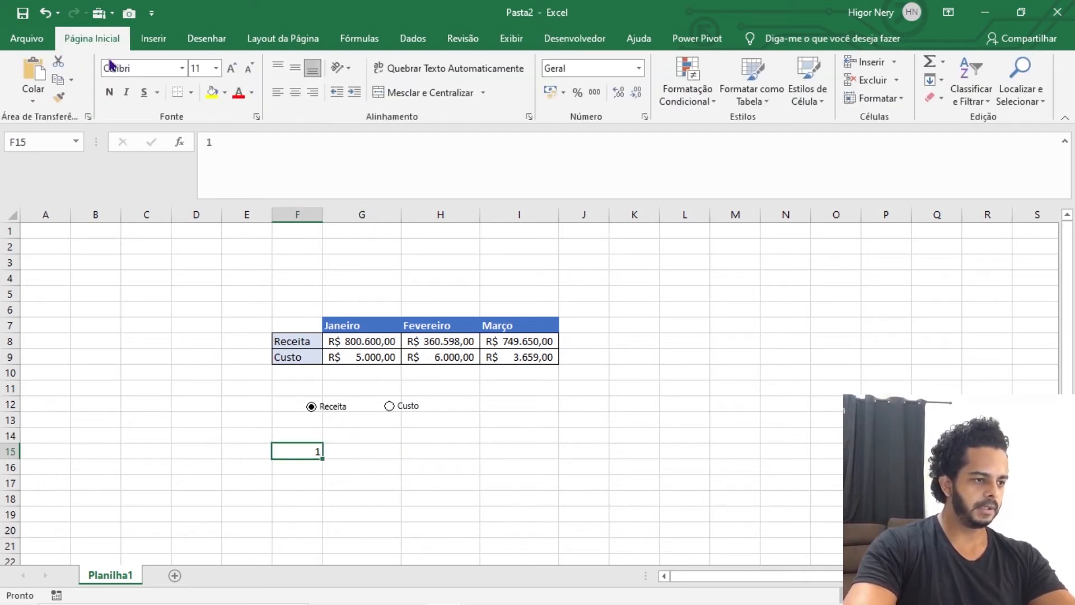
click(226, 92)
click(216, 158)
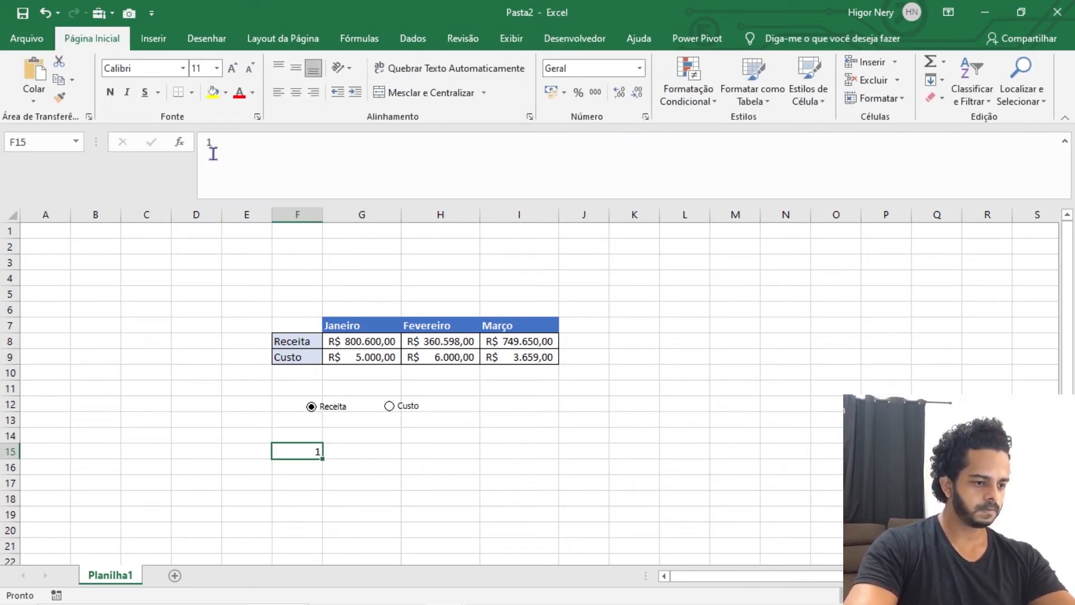
Copy the month headers Janeiro, Fevereiro and Março from G7:I7 into row 14, starting at G14.
click(368, 438)
drag(348, 325, 515, 327)
key(ctrl+c)
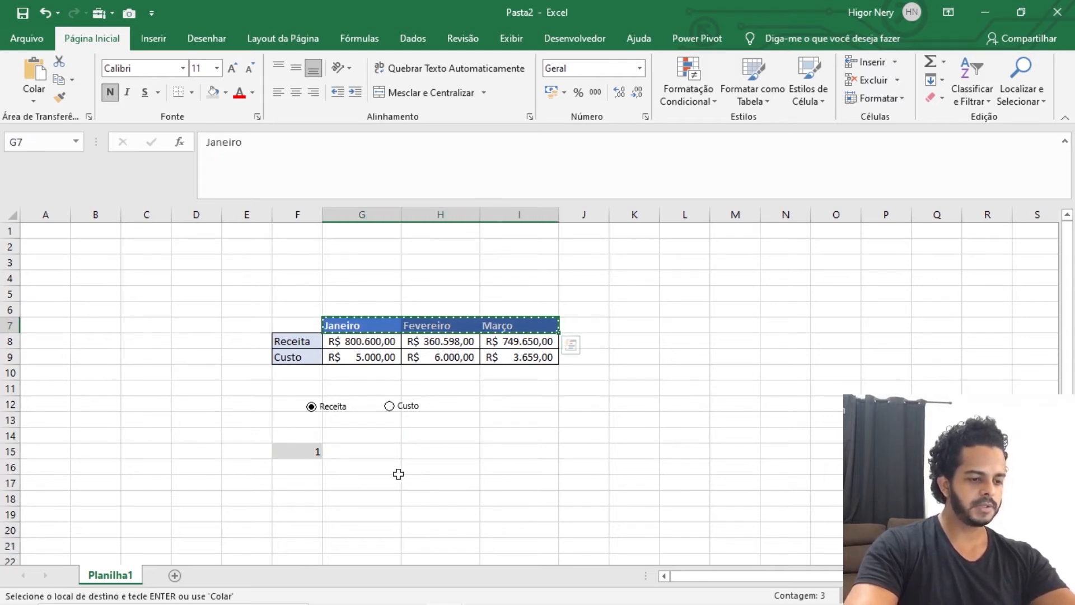
click(392, 435)
key(ctrl+v)
click(356, 479)
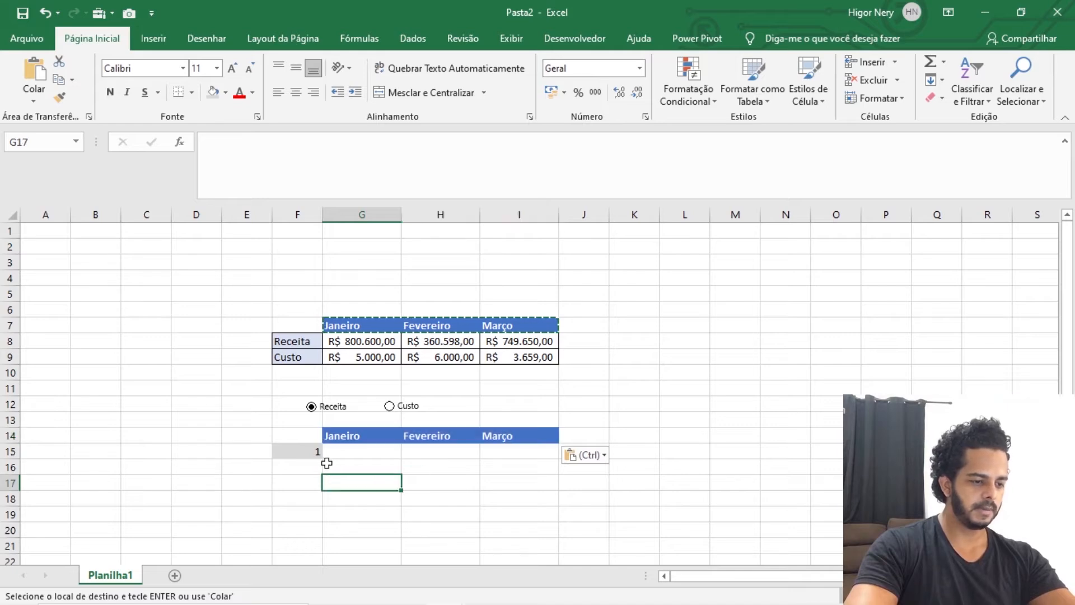
Move the copied month headers from G14:I14 up one row to G13:I13.
click(304, 438)
drag(354, 438, 521, 437)
key(ctrl+c)
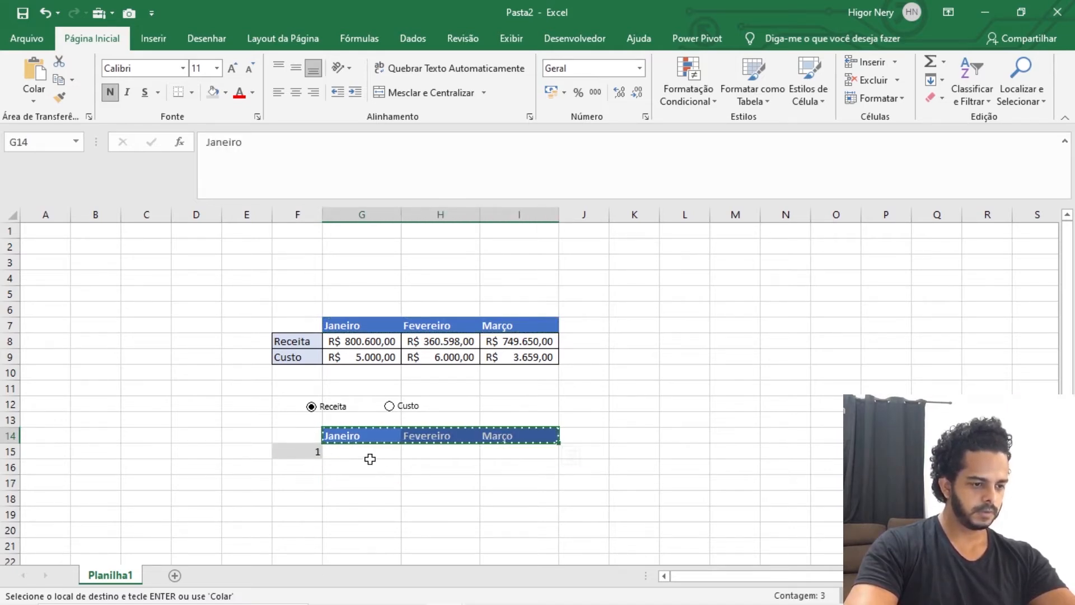
click(362, 426)
key(Return)
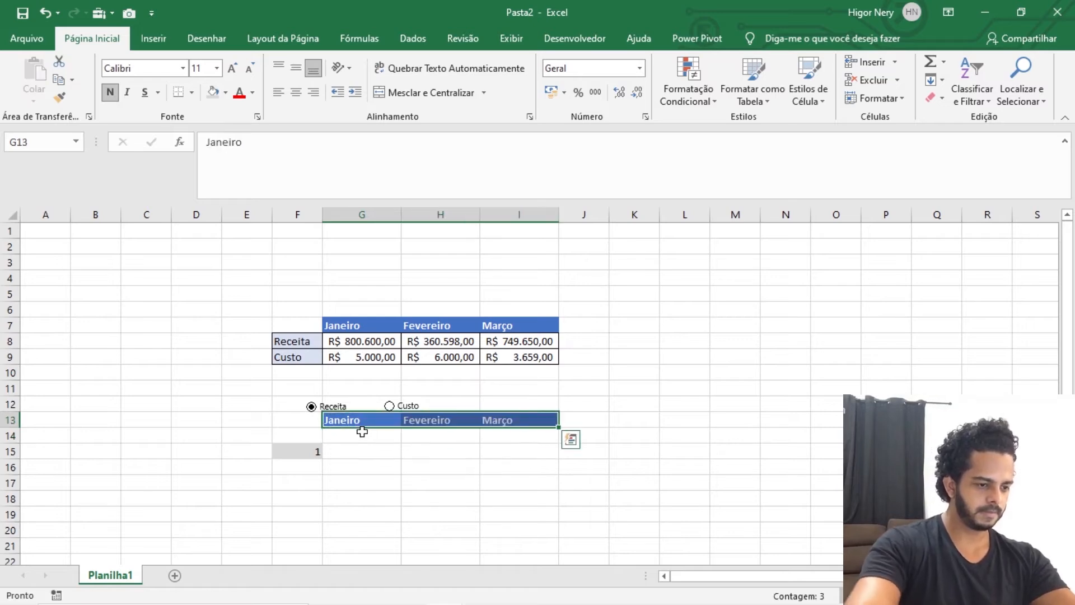
Move the Receita and Custo option buttons up together into row 11, clear of the copied headers.
click(360, 432)
right_click(350, 412)
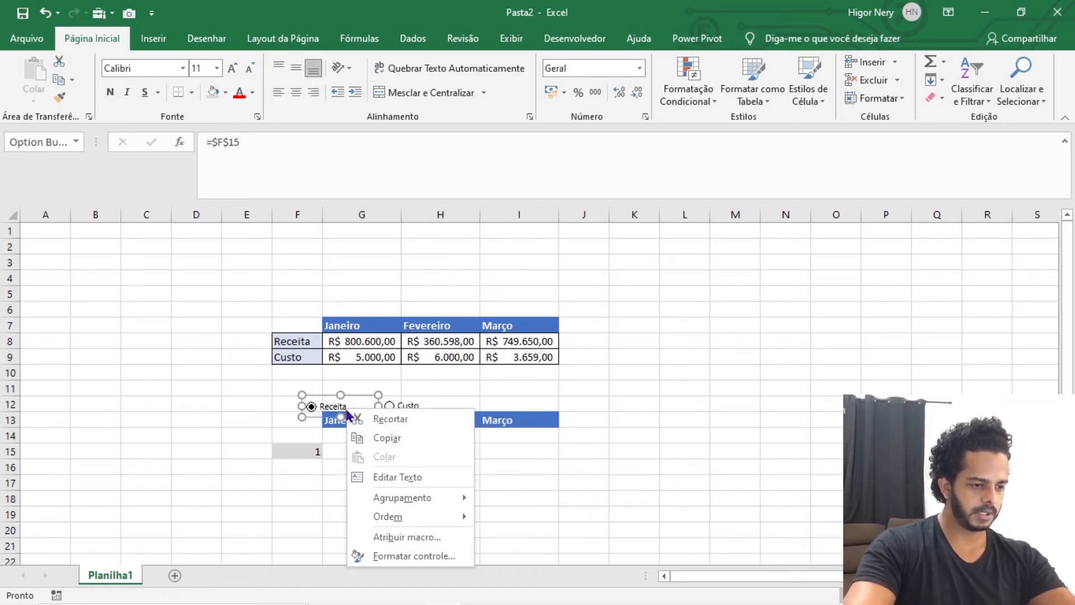
key(Escape)
ctrl+click(412, 396)
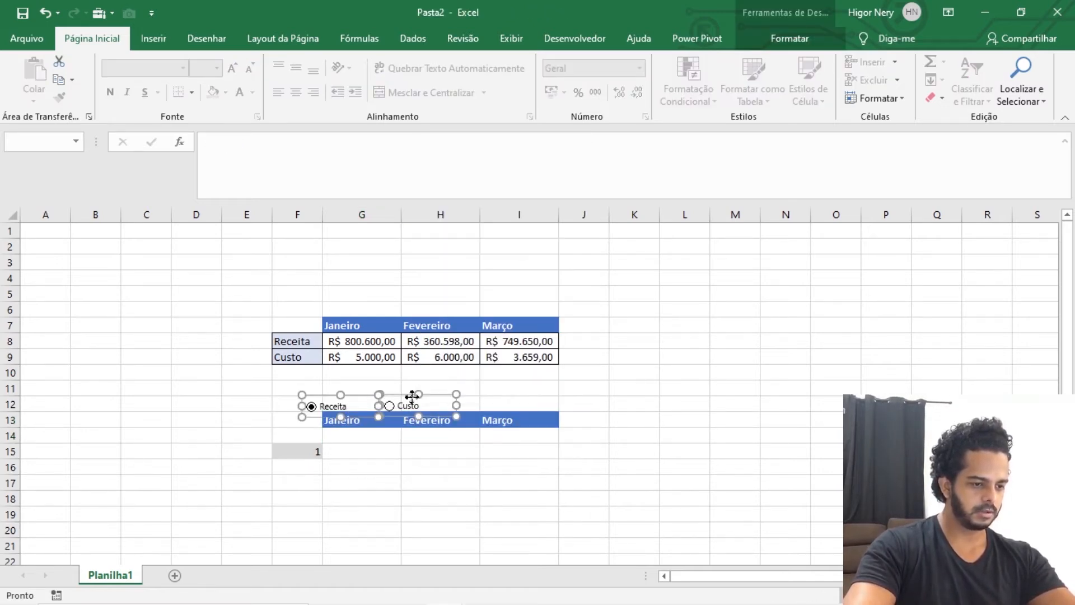
drag(412, 396, 413, 378)
click(370, 499)
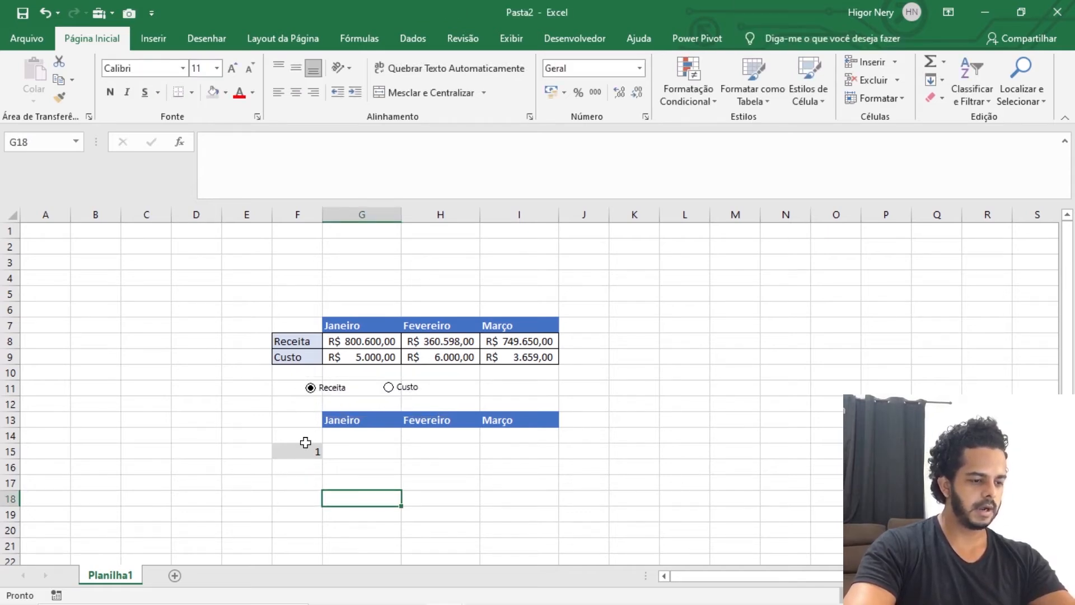
Enter Variável in F14 and check linked cell F15 with the Custo option selected.
click(303, 433)
text(Variável)
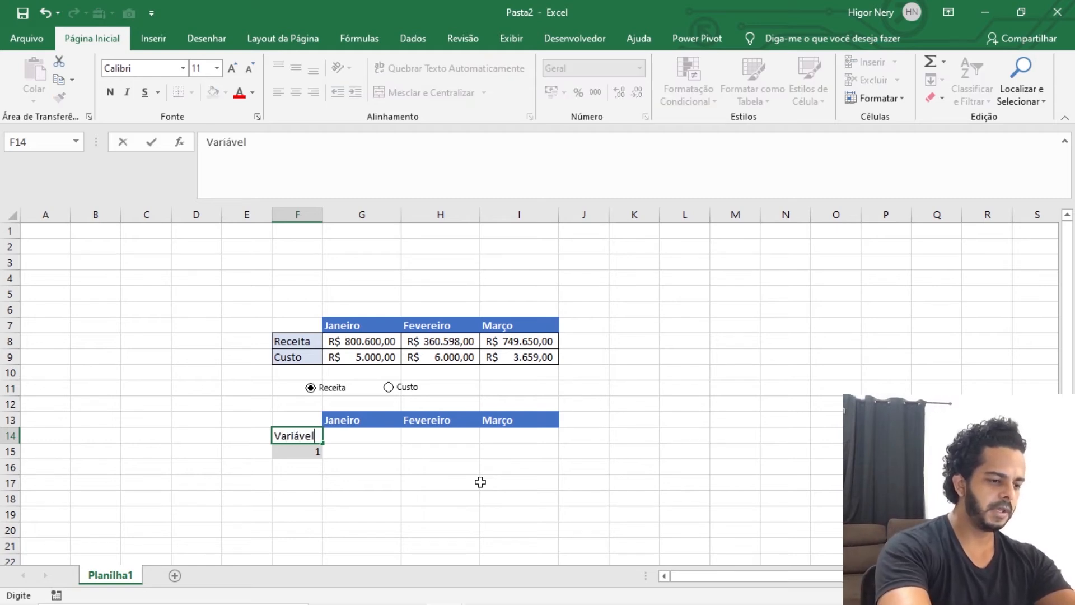
key(Return)
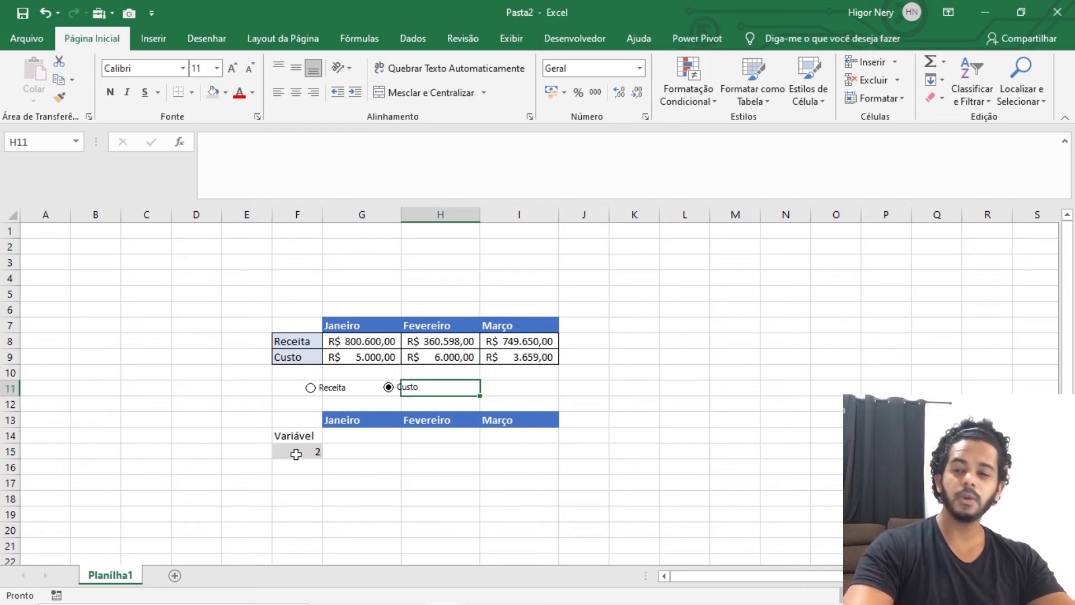
click(299, 455)
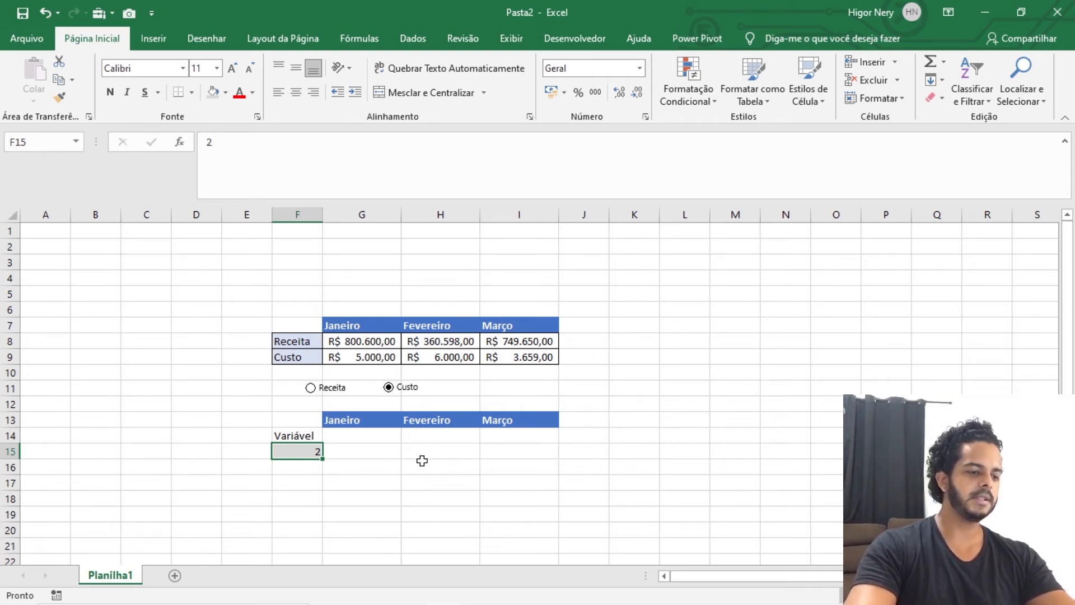
click(386, 463)
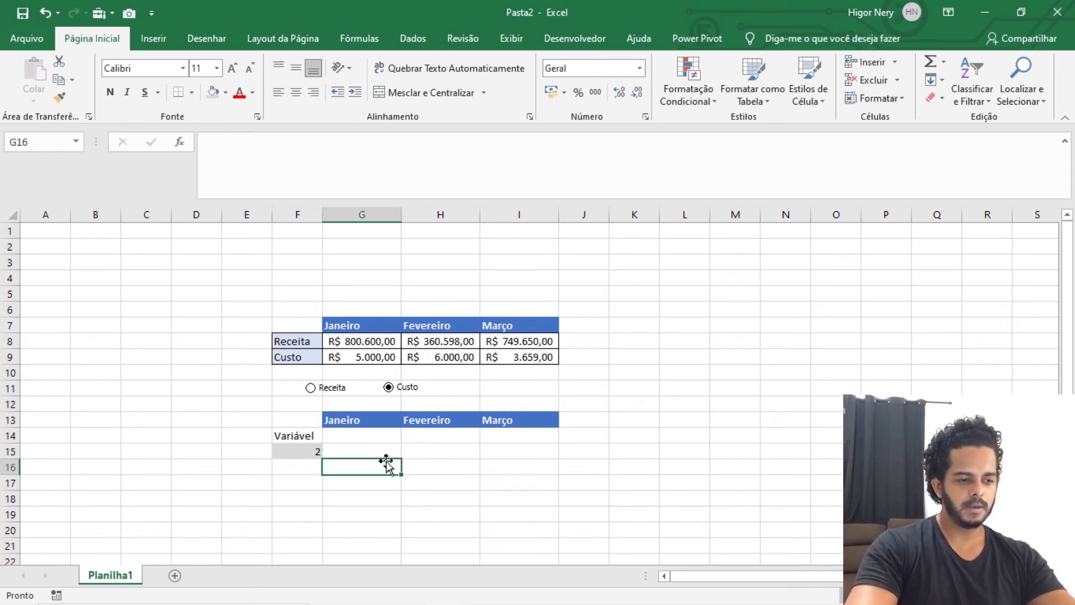
Shift the Custo and Receita option buttons to the right along row 11, centring the pair between the two tables.
click(364, 438)
right_click(413, 394)
key(Escape)
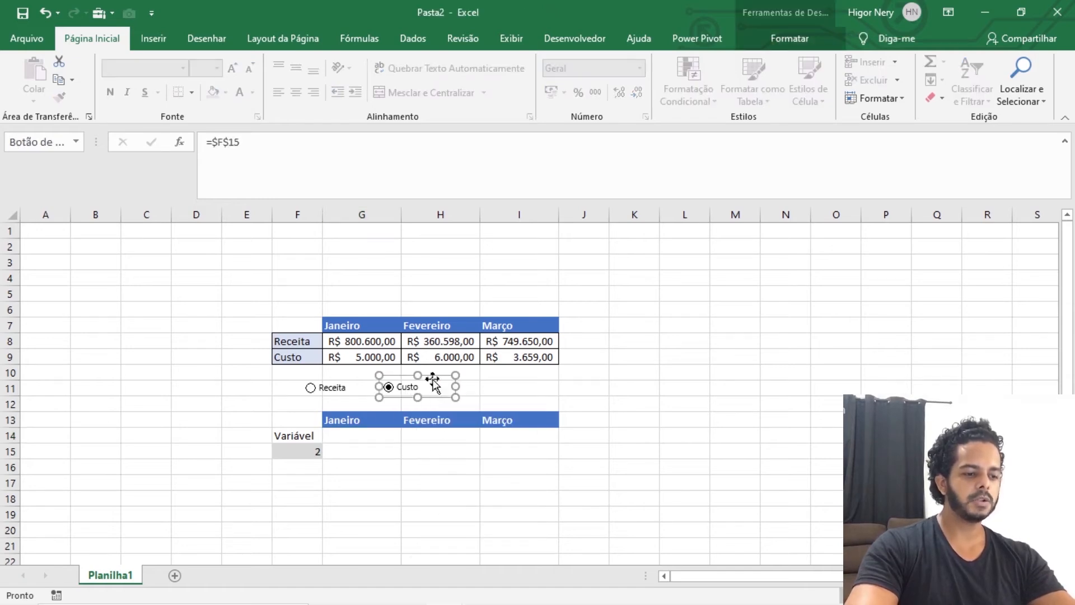
drag(434, 377, 483, 380)
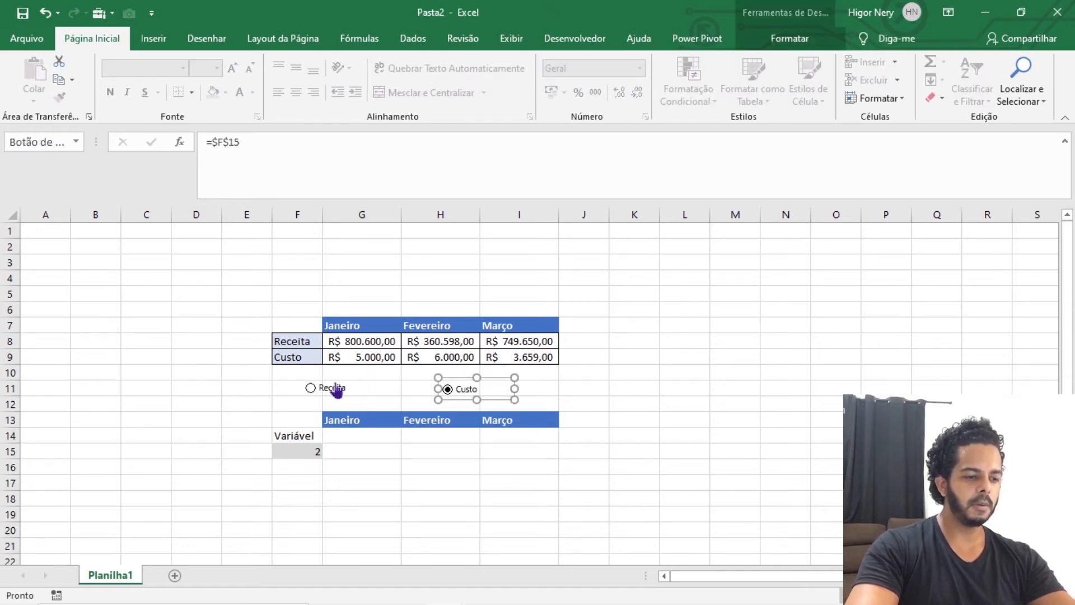
right_click(360, 379)
key(Escape)
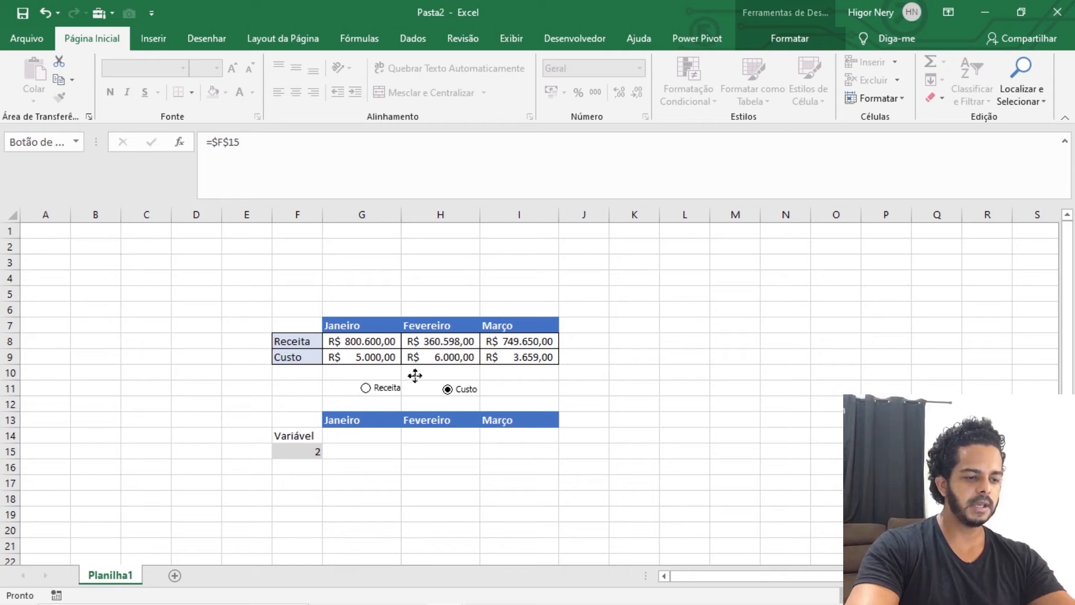
click(354, 435)
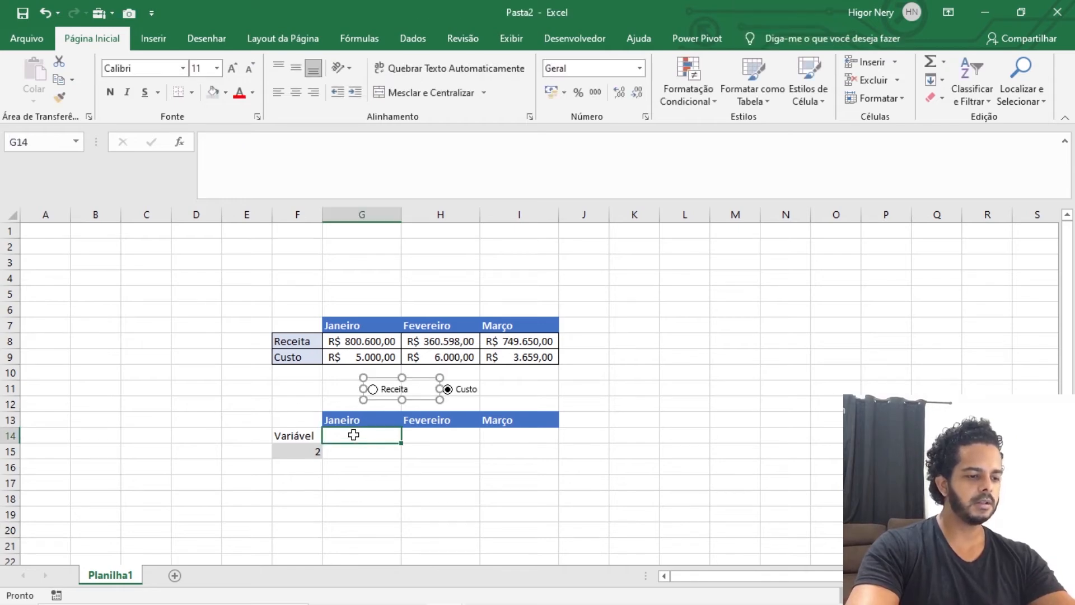
Delete the empty rows 1 to 5 above the table.
drag(13, 296, 10, 231)
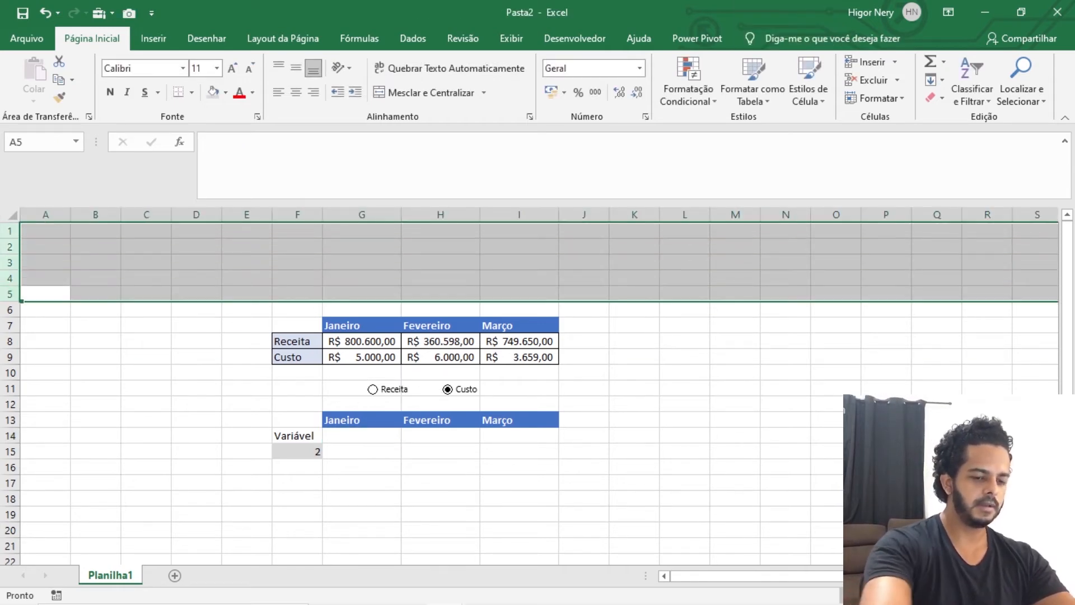
key(ctrl+minus)
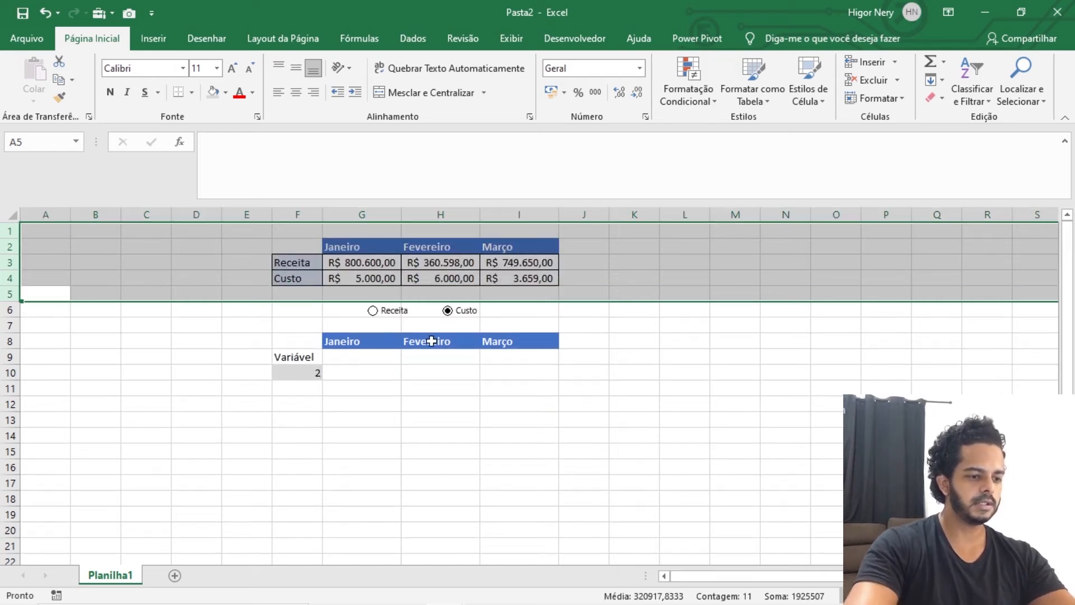
click(380, 387)
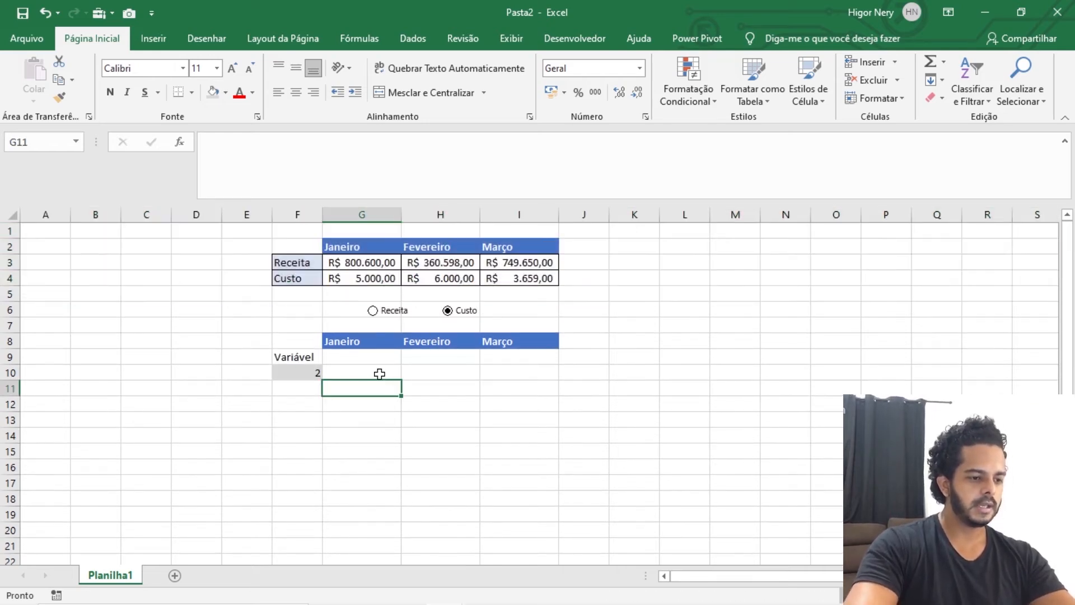
Copy the formatting of the Receita and Custo label cells onto the Variável cell F9.
click(295, 358)
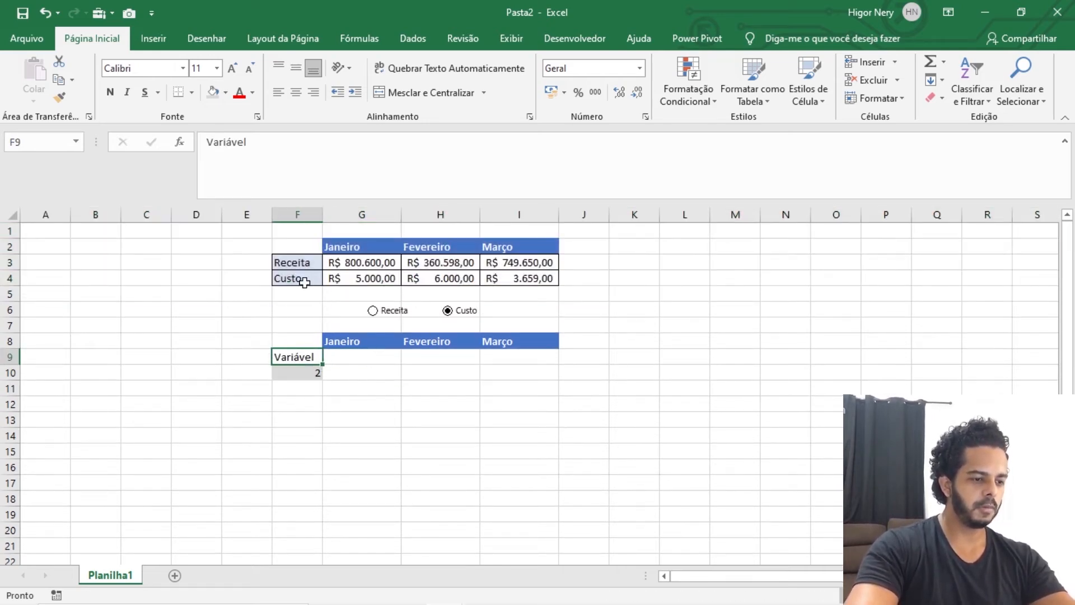
click(51, 97)
click(299, 363)
Enter the formula =SE(F10=1;G3;G4) in G9, under the lower Janeiro header.
click(377, 355)
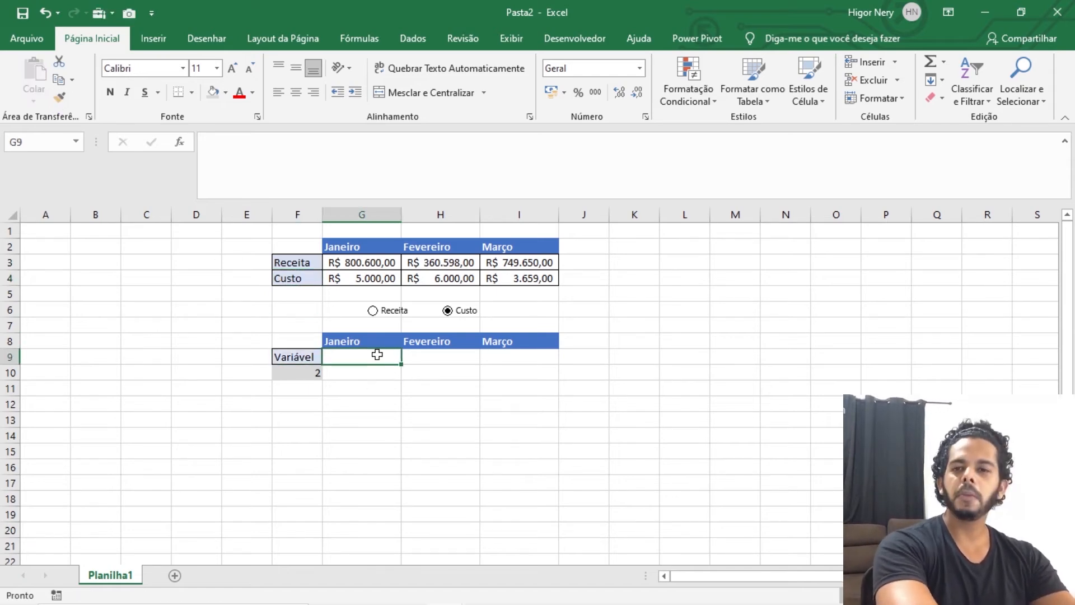
text(=)
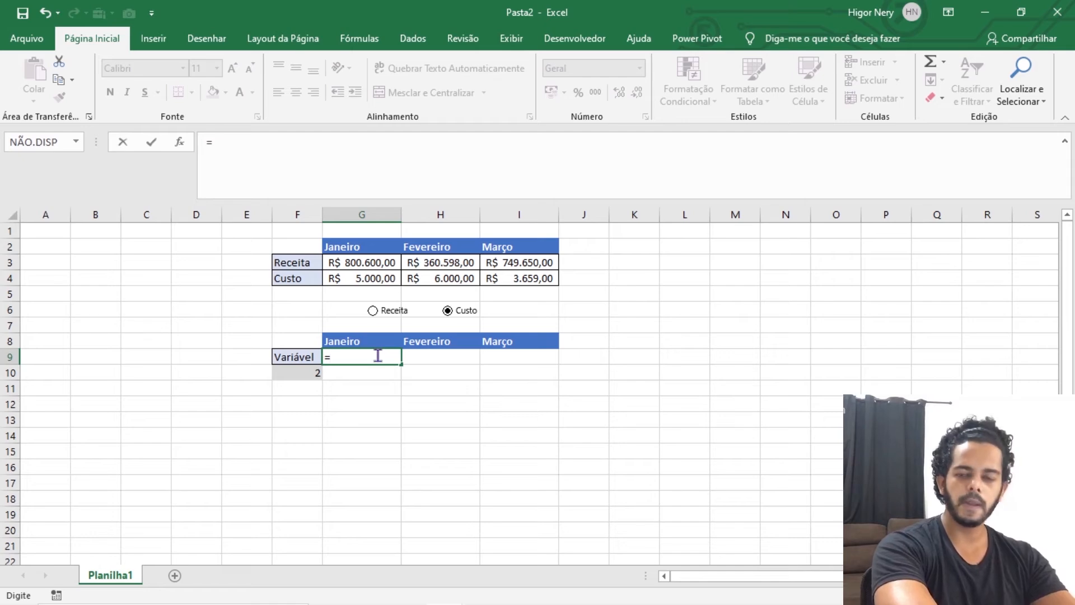
text(se()
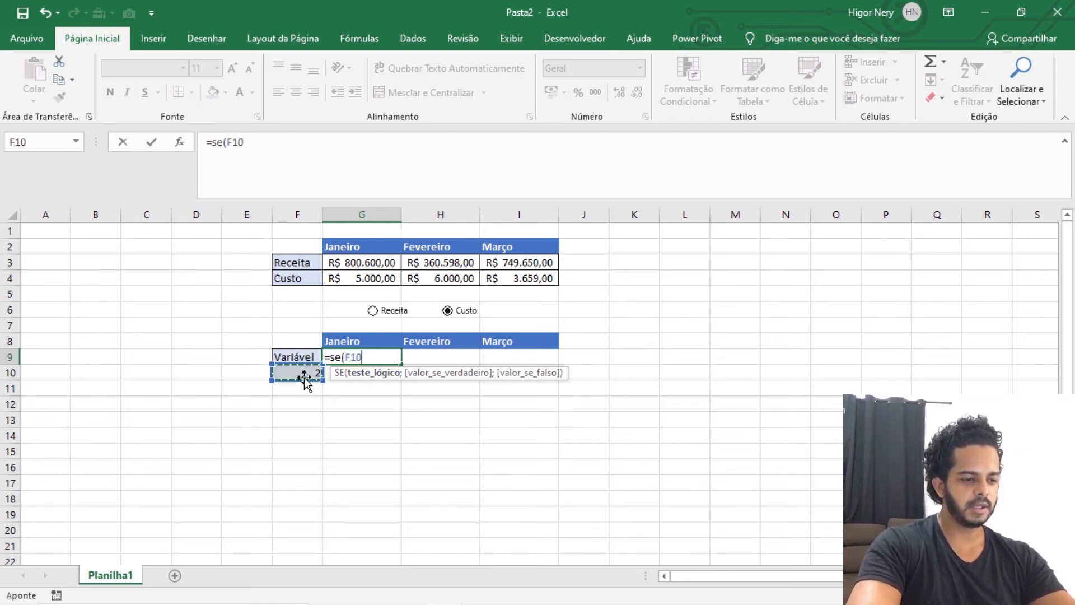
text(=)
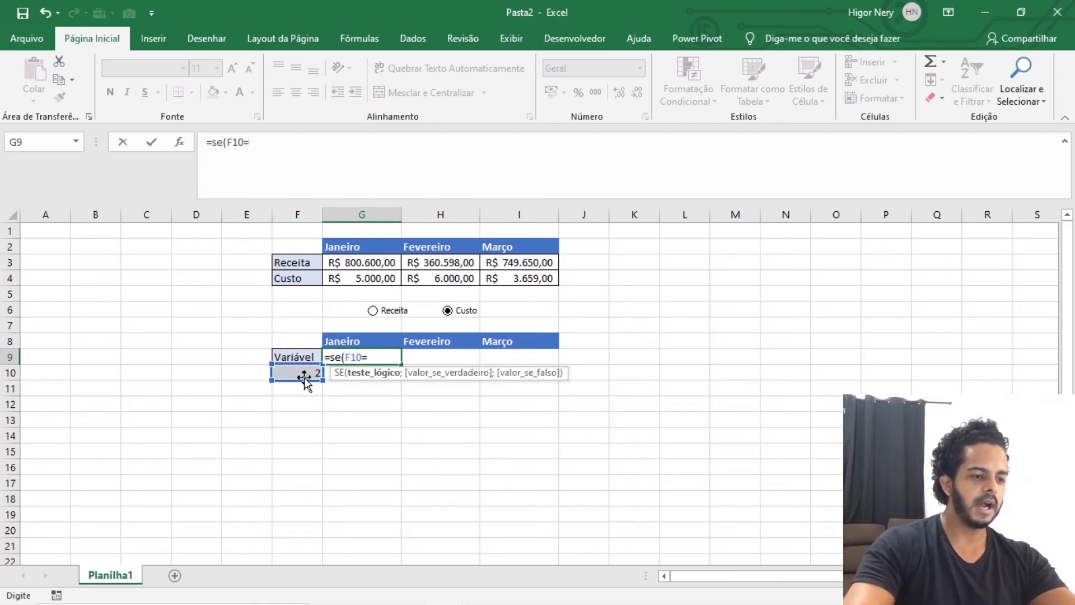
text(1)
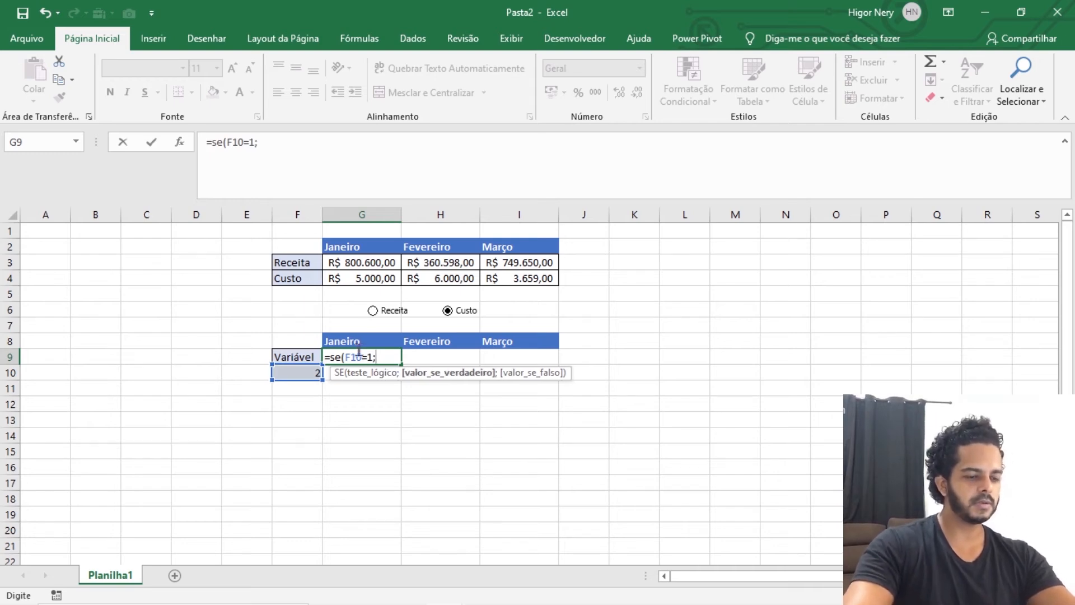
text(;)
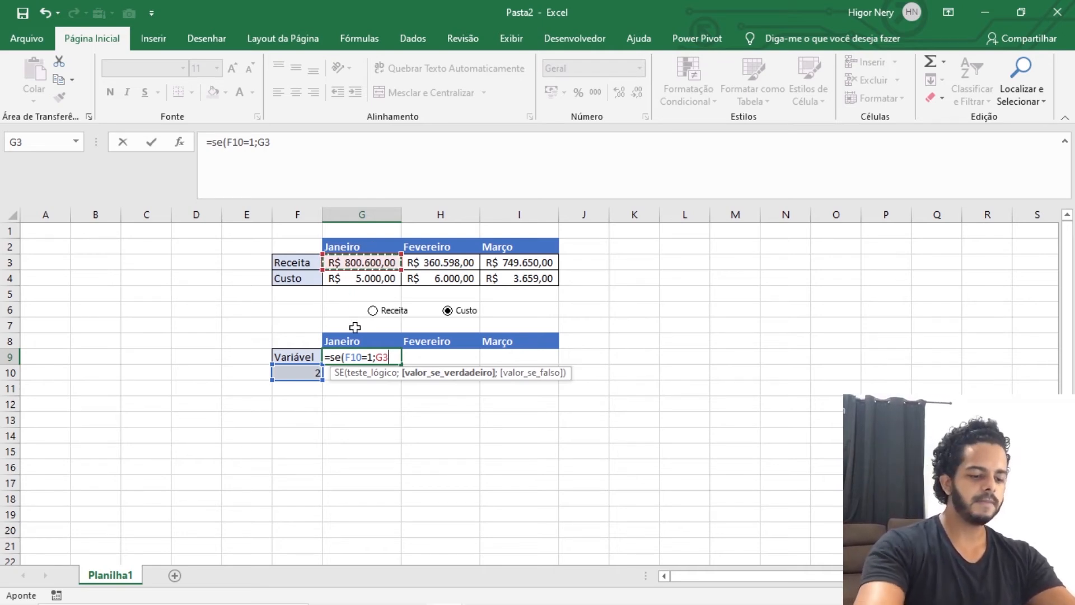
text(;)
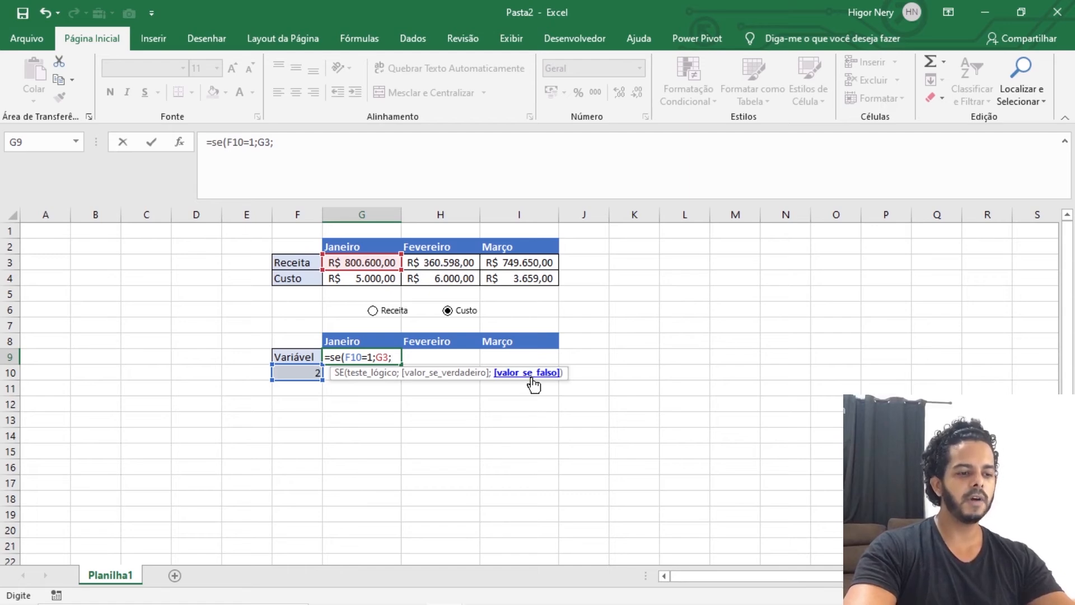
click(373, 275)
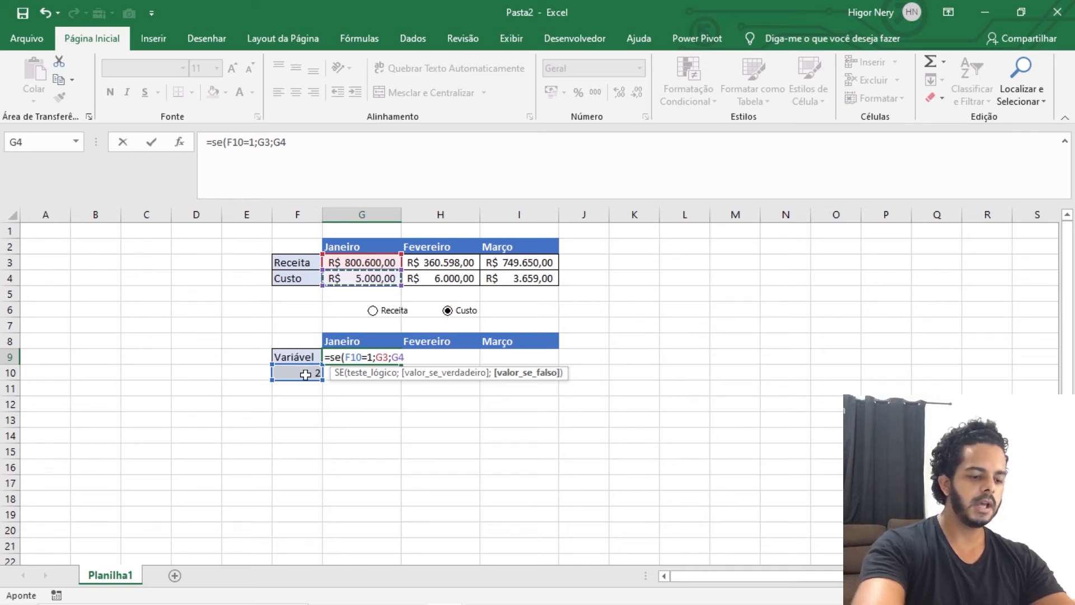
key(ctrl+Return)
key(Return)
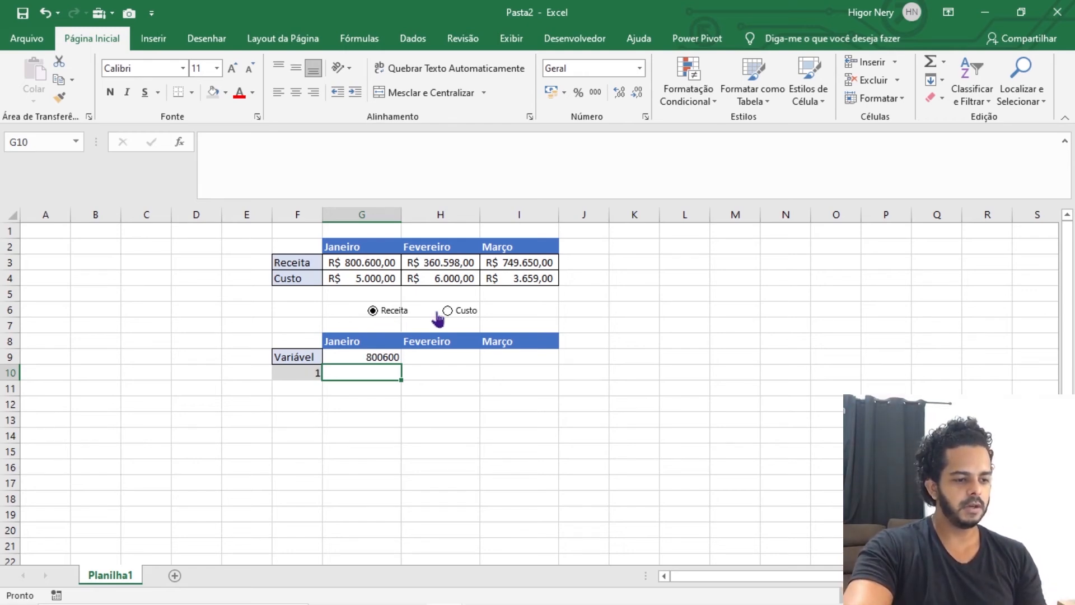
Switch the selected option to Custo and back to Receita to test the formula in G9.
click(448, 310)
click(373, 311)
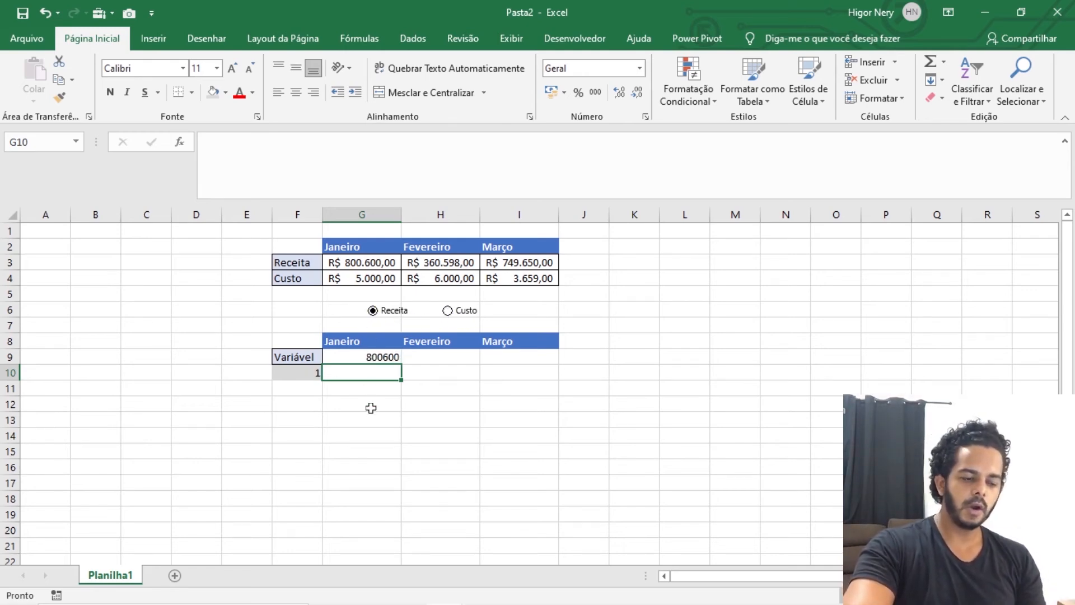
Apply the Contábil number format to G9:I9 and select the formula cell G9.
click(364, 357)
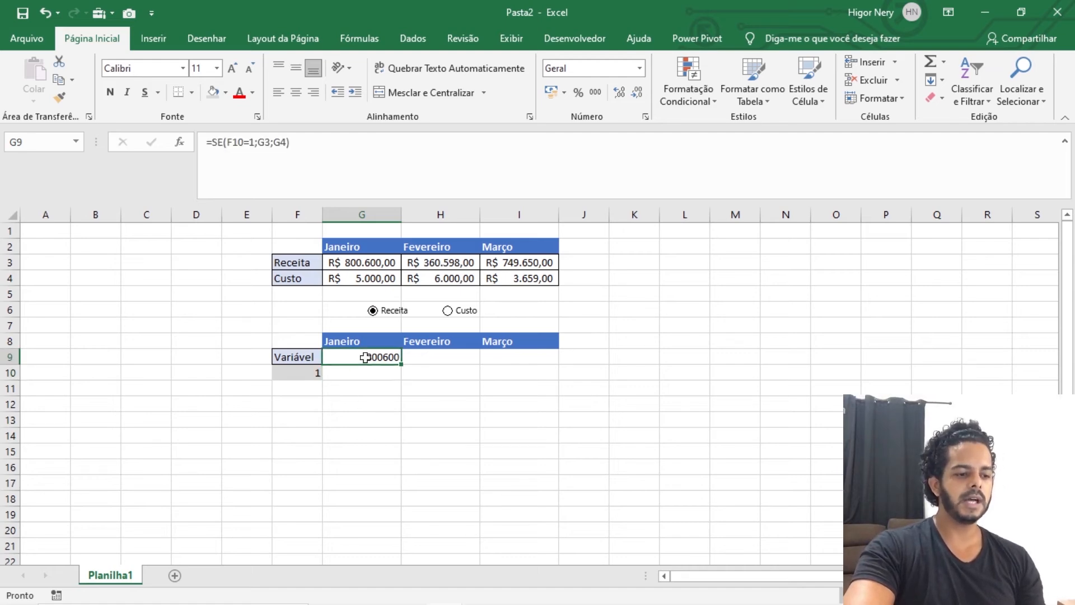
drag(365, 358, 520, 359)
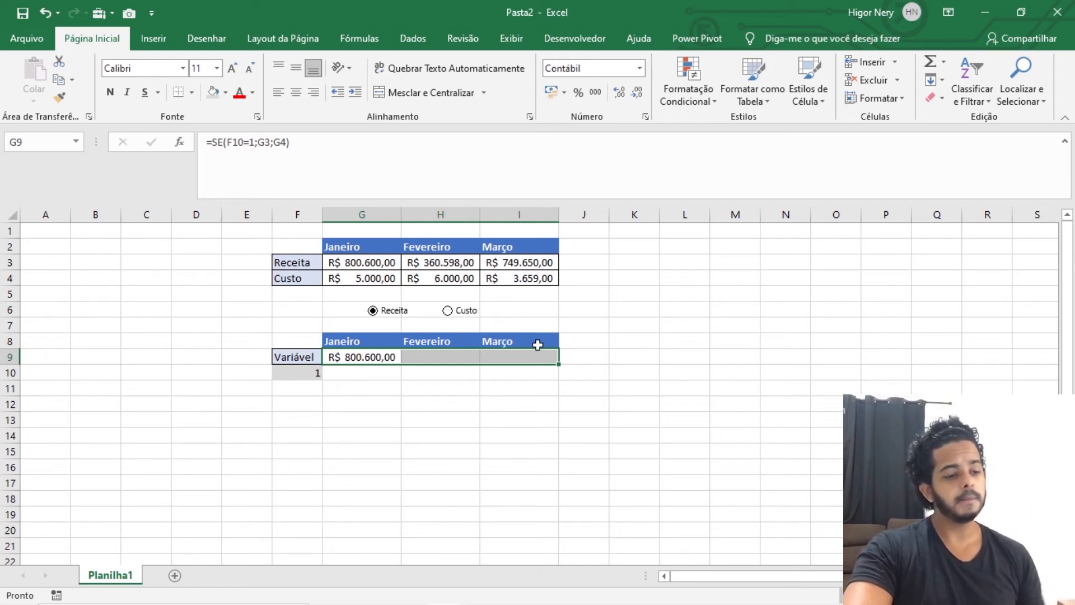
click(407, 374)
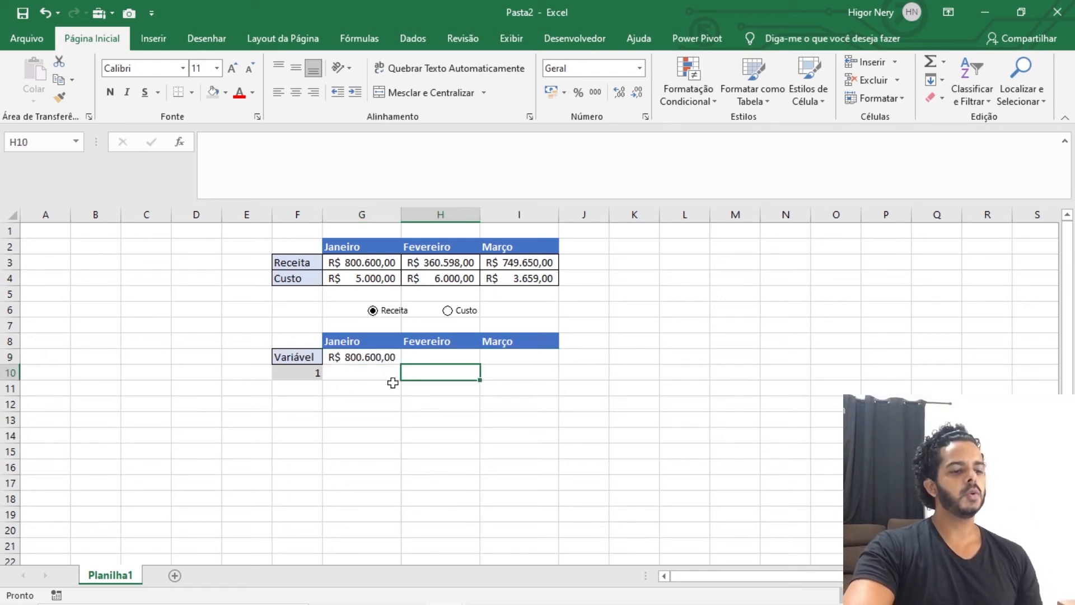
click(389, 357)
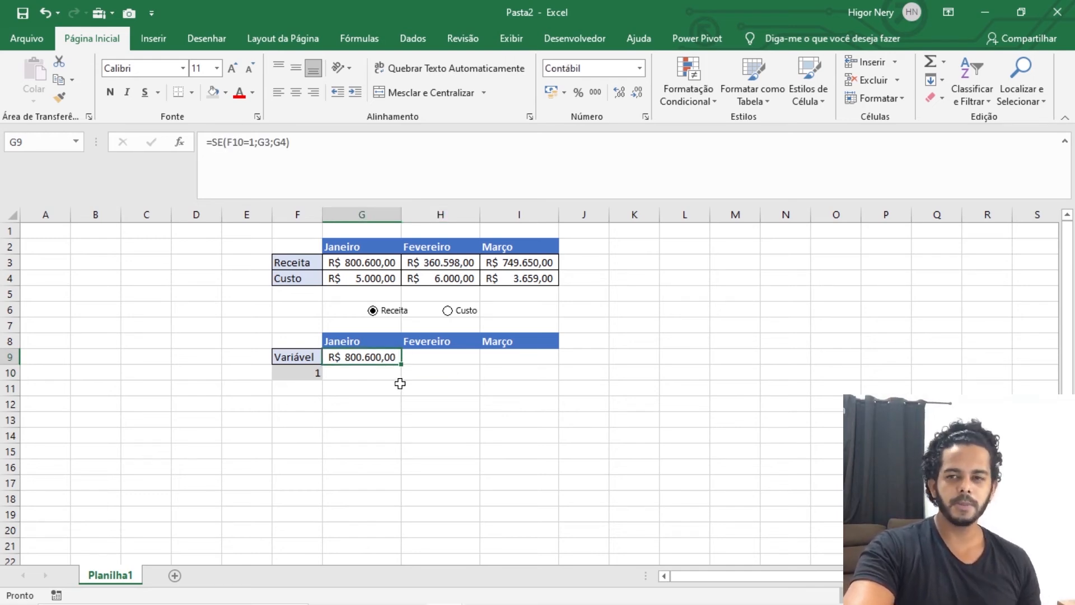
Try to fill the G9 formula across H9:I9 and check the copied formulas against the Receita and Custo rows.
drag(405, 361, 486, 386)
click(455, 395)
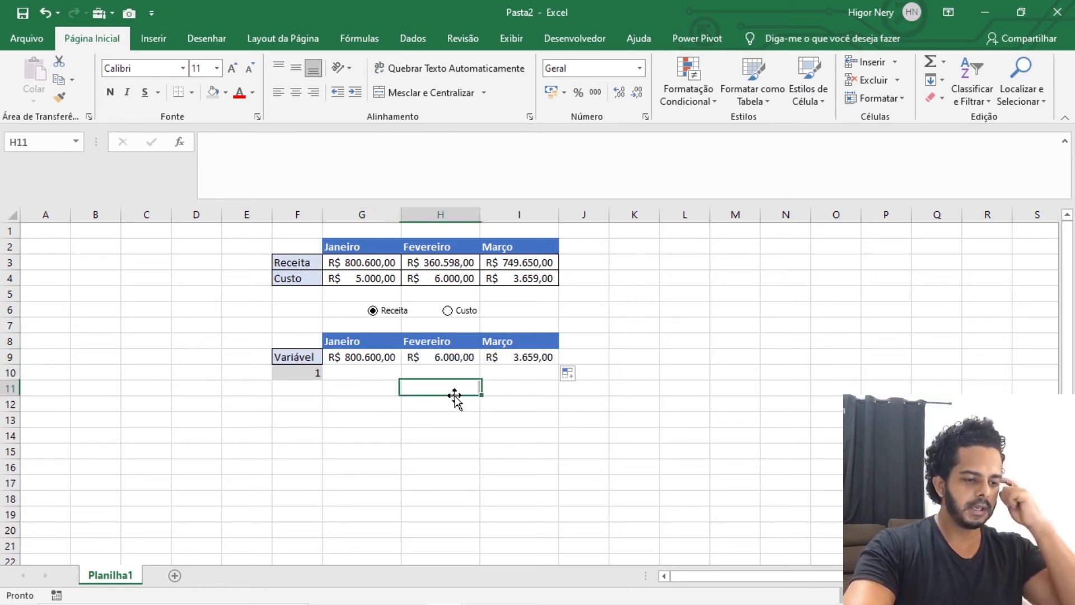
click(454, 358)
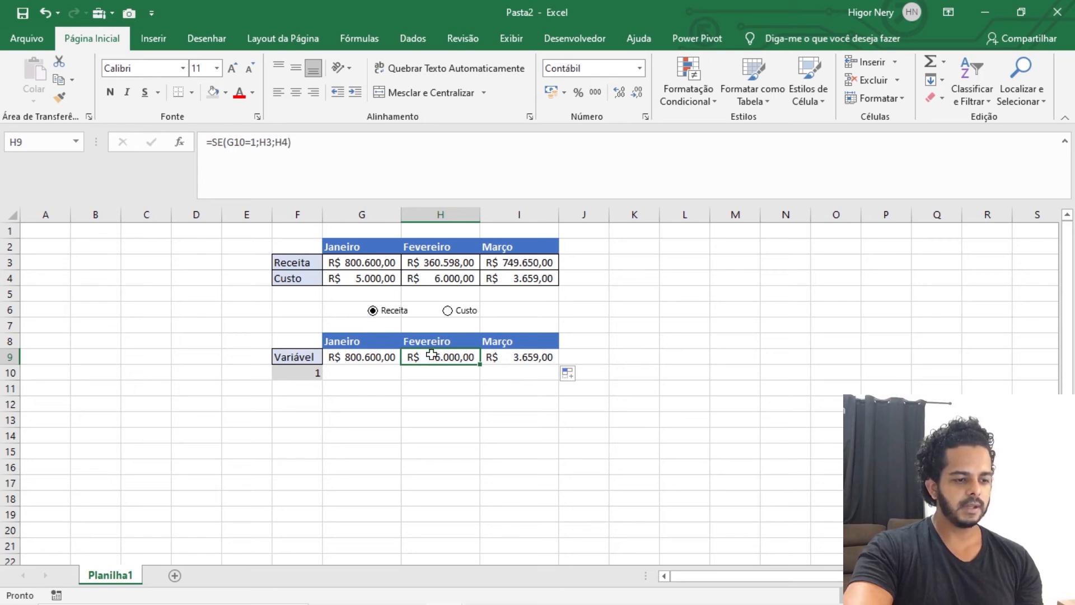
click(496, 356)
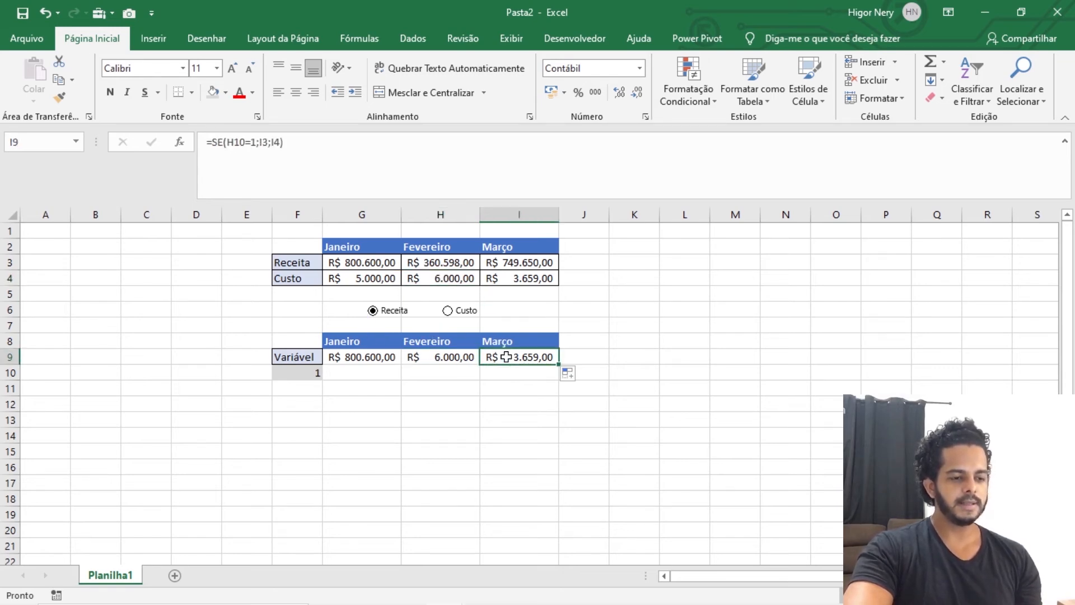
click(529, 278)
click(516, 357)
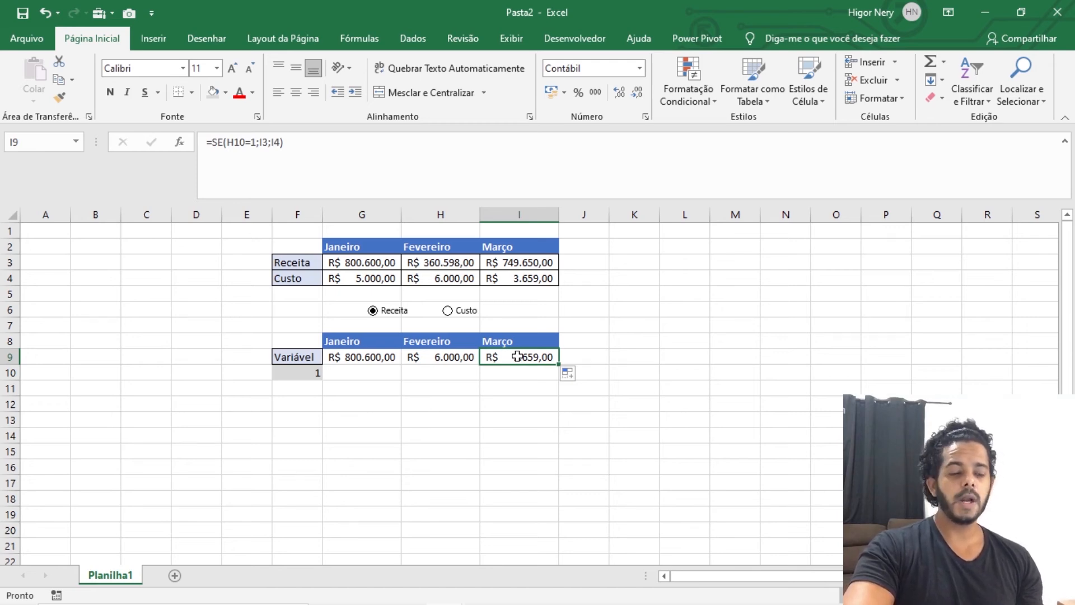
click(363, 358)
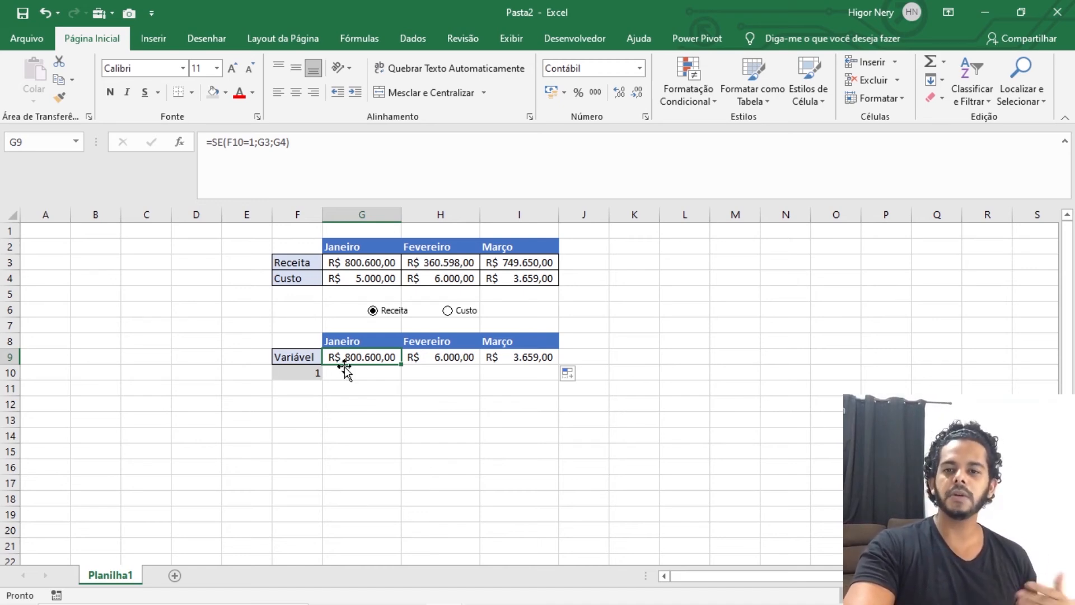
click(675, 417)
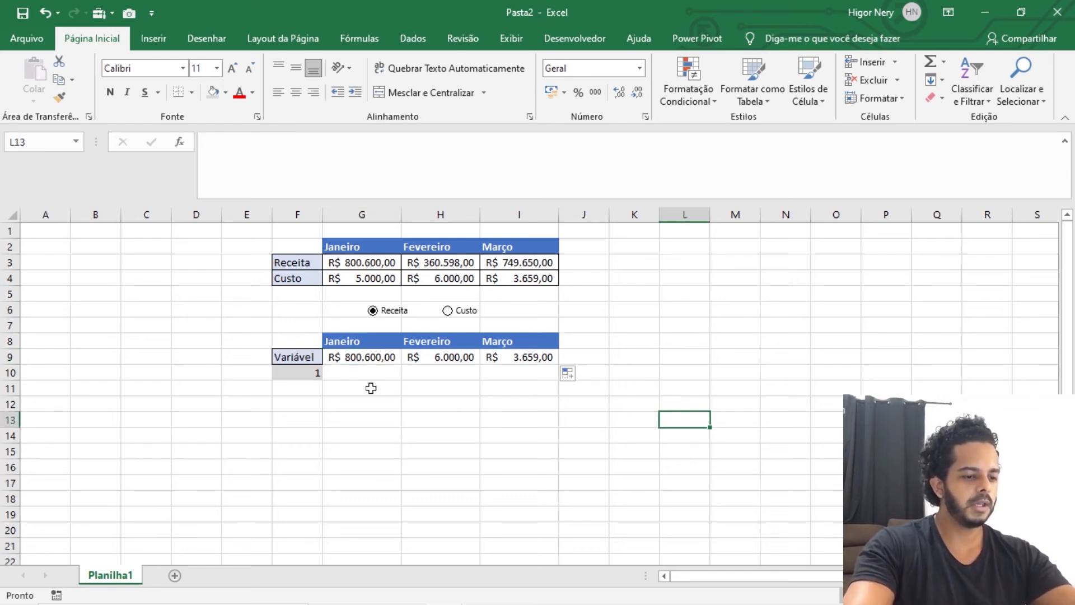
Examine which cells the formulas in G9, H9 and I9 reference, especially in the logical test.
click(361, 358)
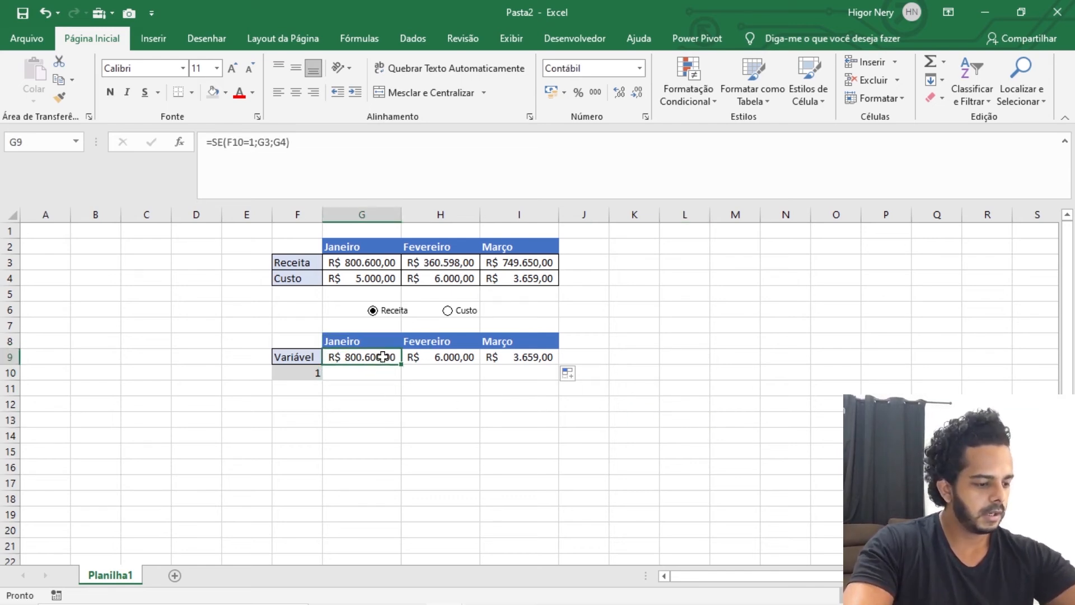
double_click(383, 356)
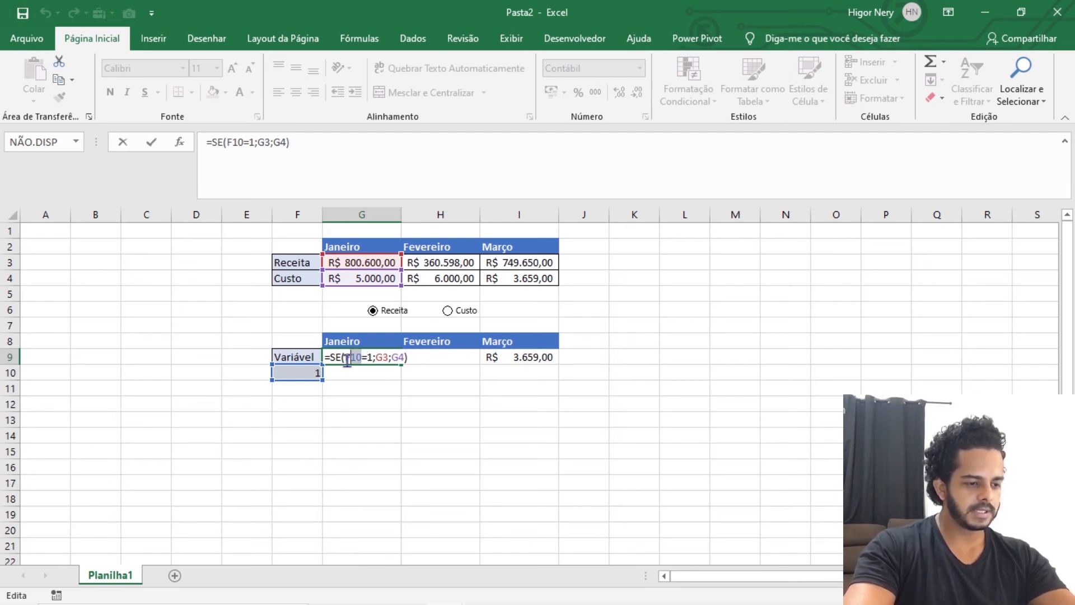
drag(347, 359, 345, 360)
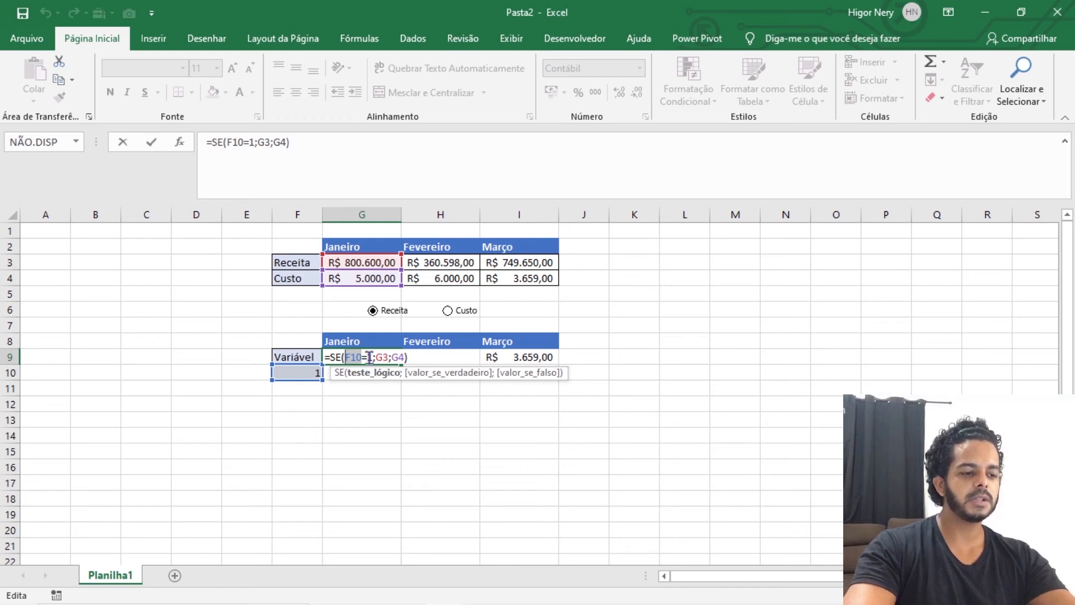
key(Escape)
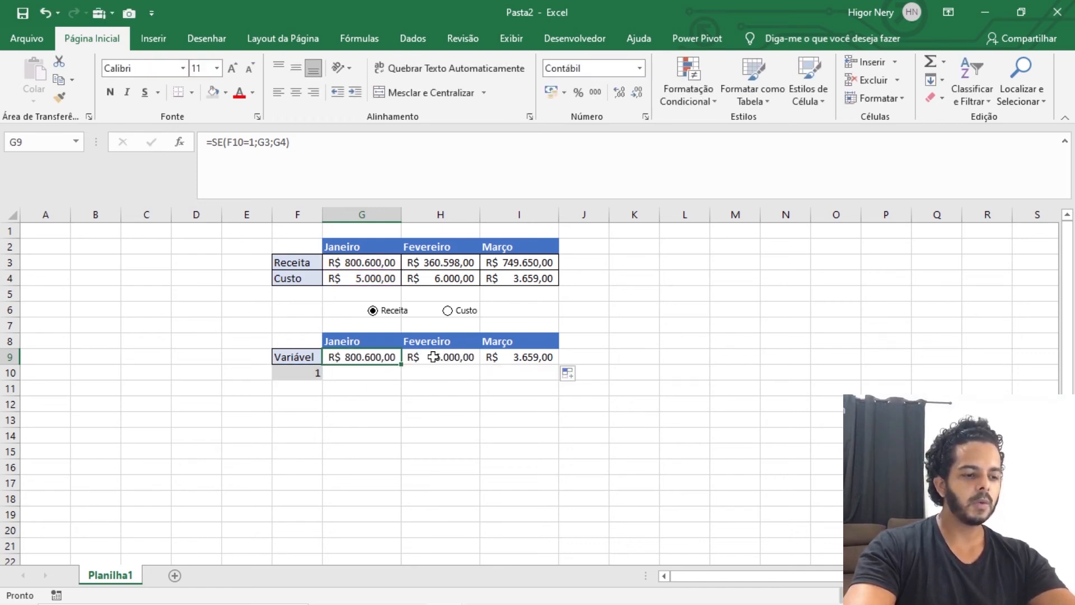
click(434, 357)
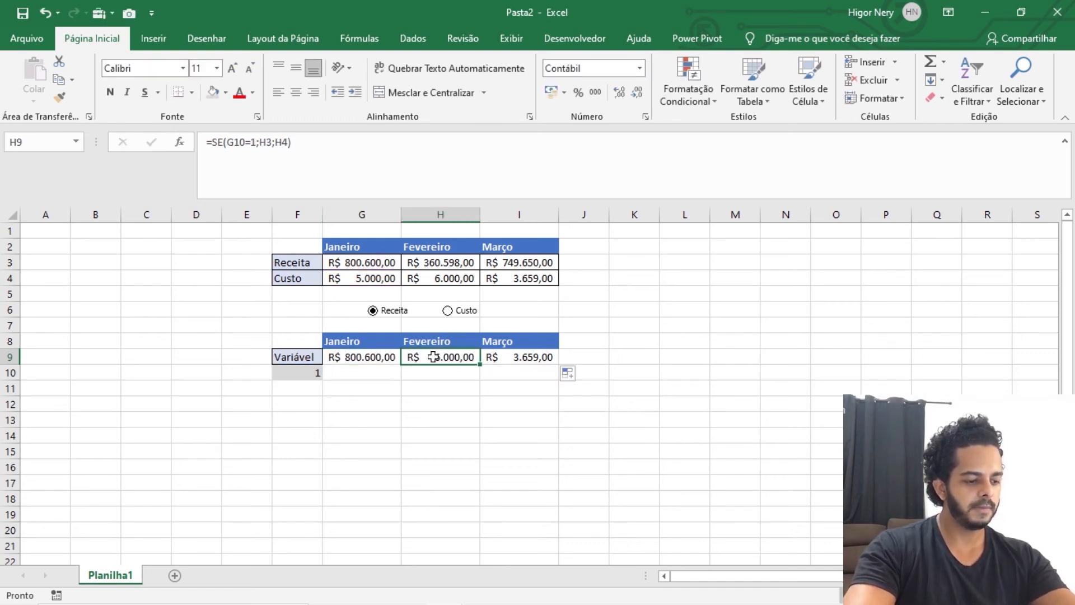
key(F2)
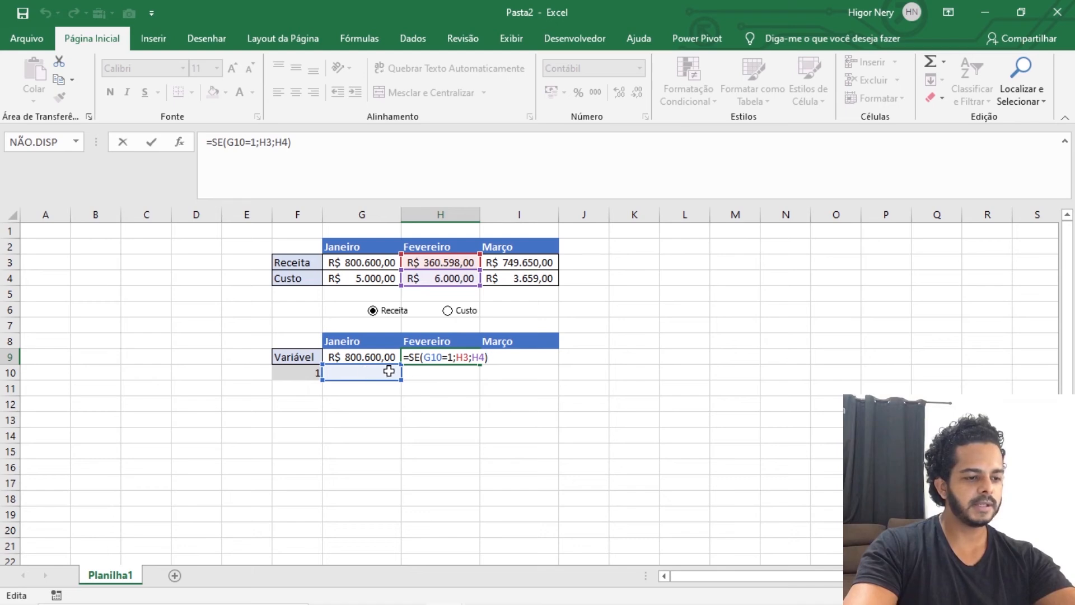
click(476, 361)
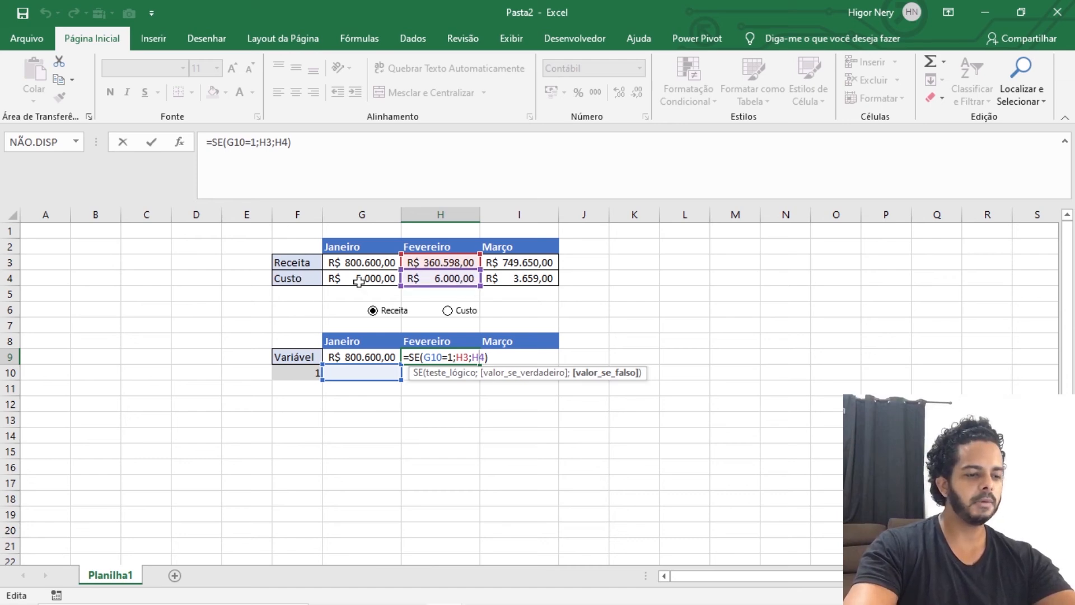
key(Escape)
click(507, 353)
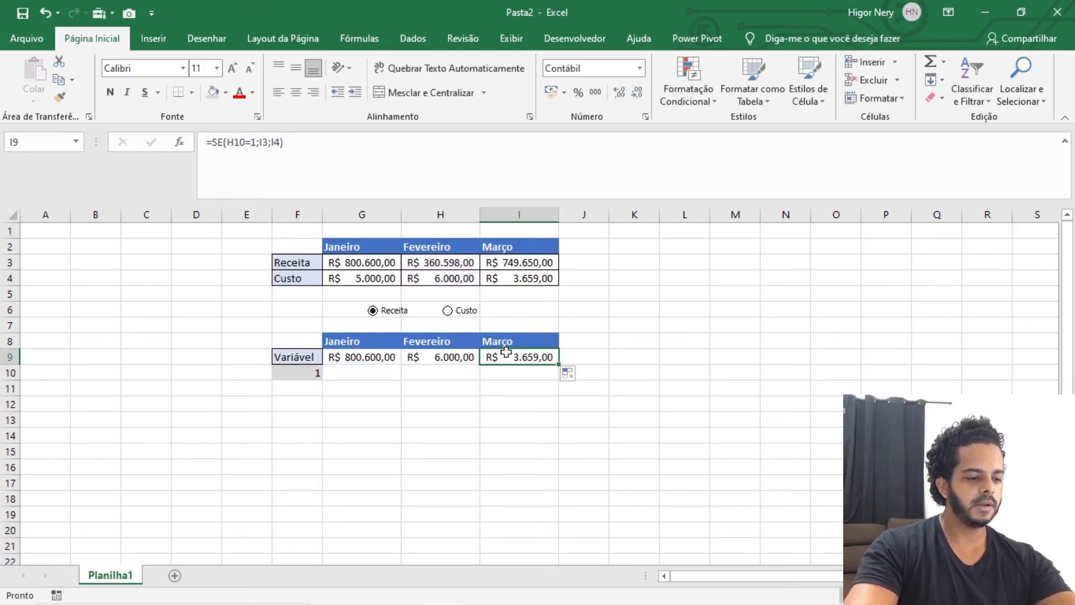
double_click(507, 353)
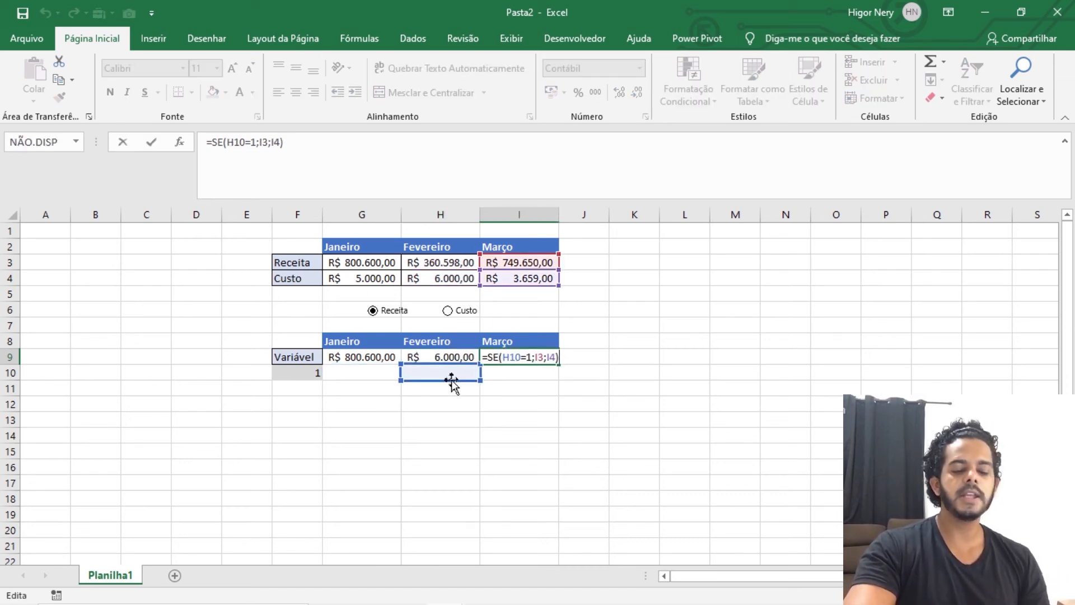
key(Escape)
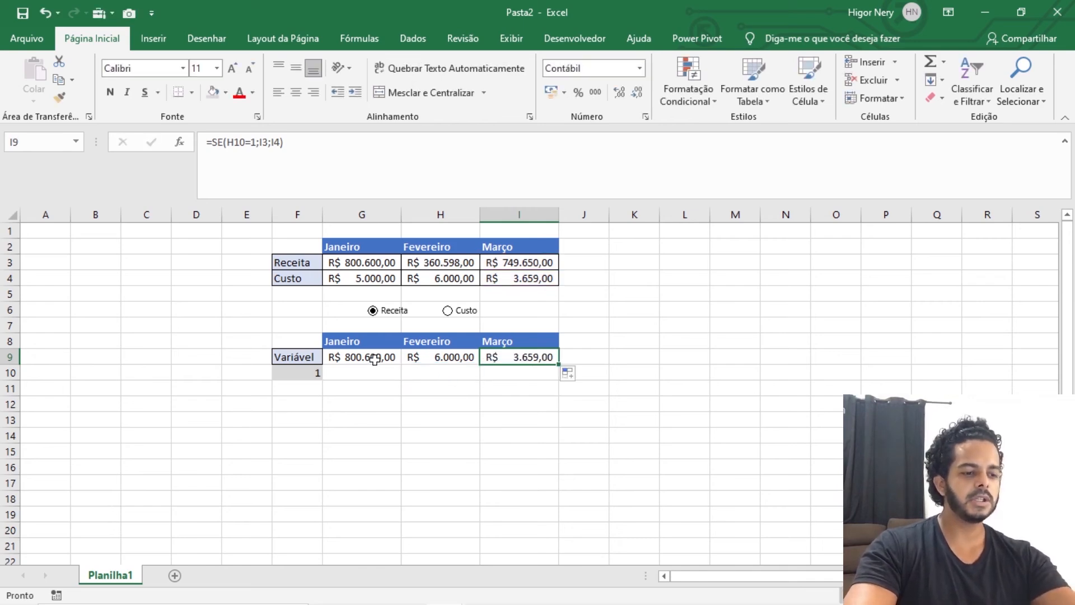
Make the F10 reference in the G9 formula absolute so that it reads =SE($F$10=1;G3;G4).
click(376, 359)
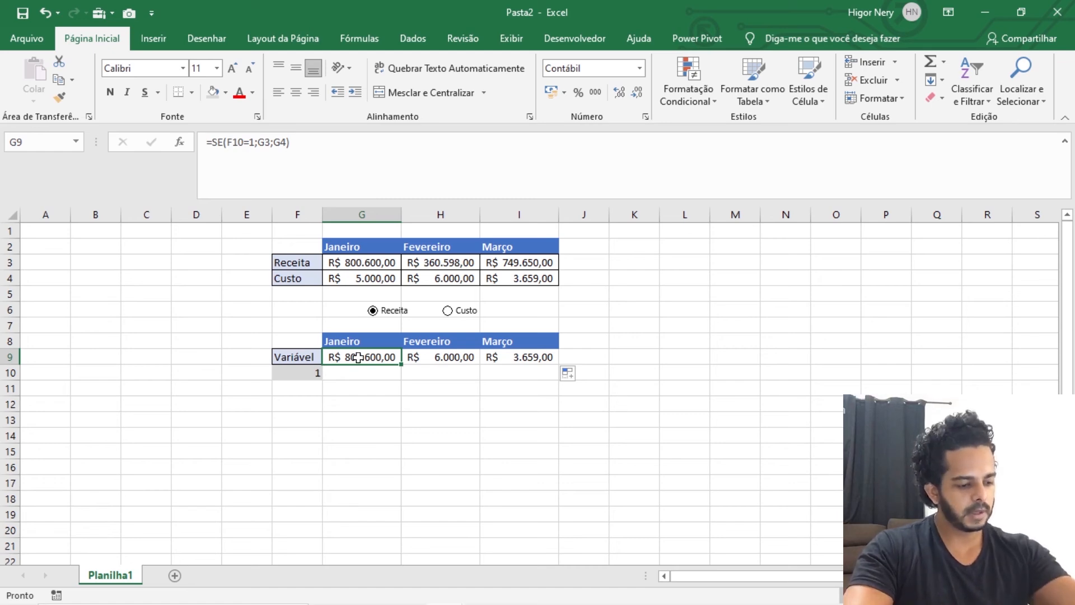
key(F2)
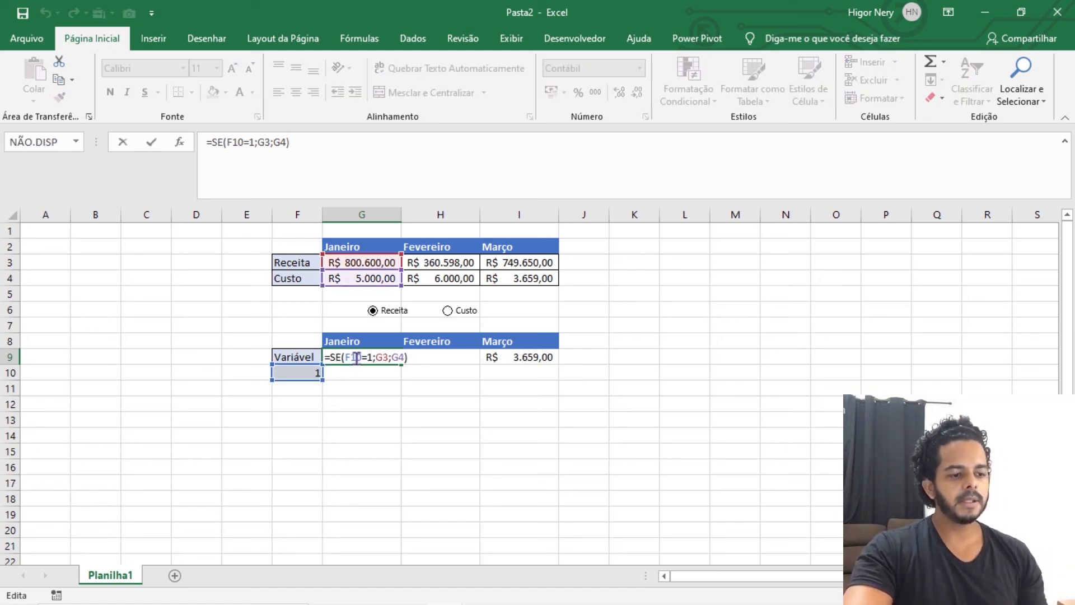
click(356, 358)
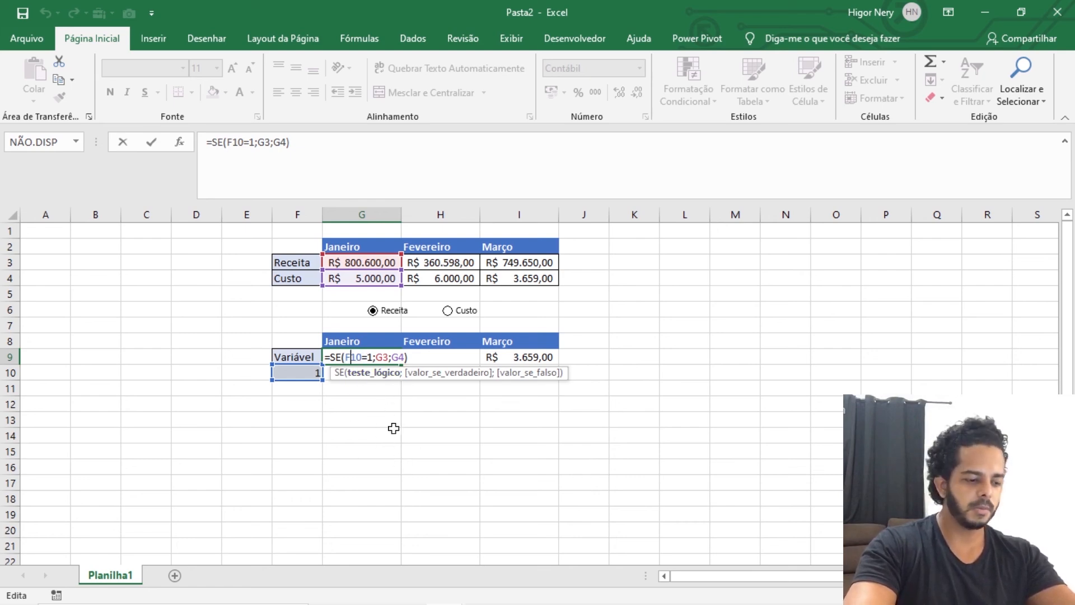
key(F4)
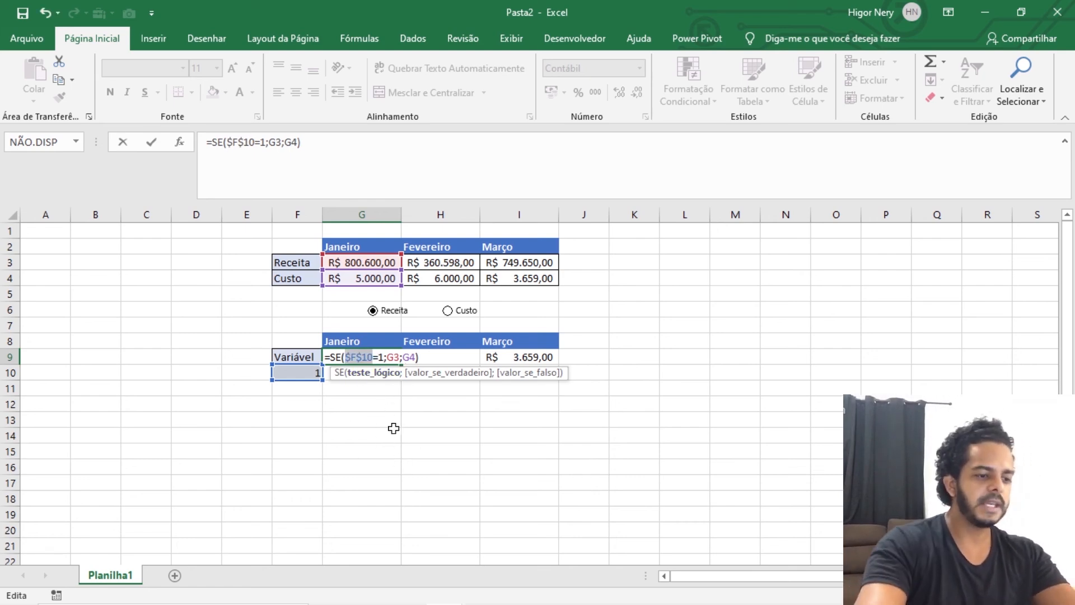
key(Return)
Examine the dollar signs that lock the column and row of the $F$10 reference in the G9 formula.
click(368, 357)
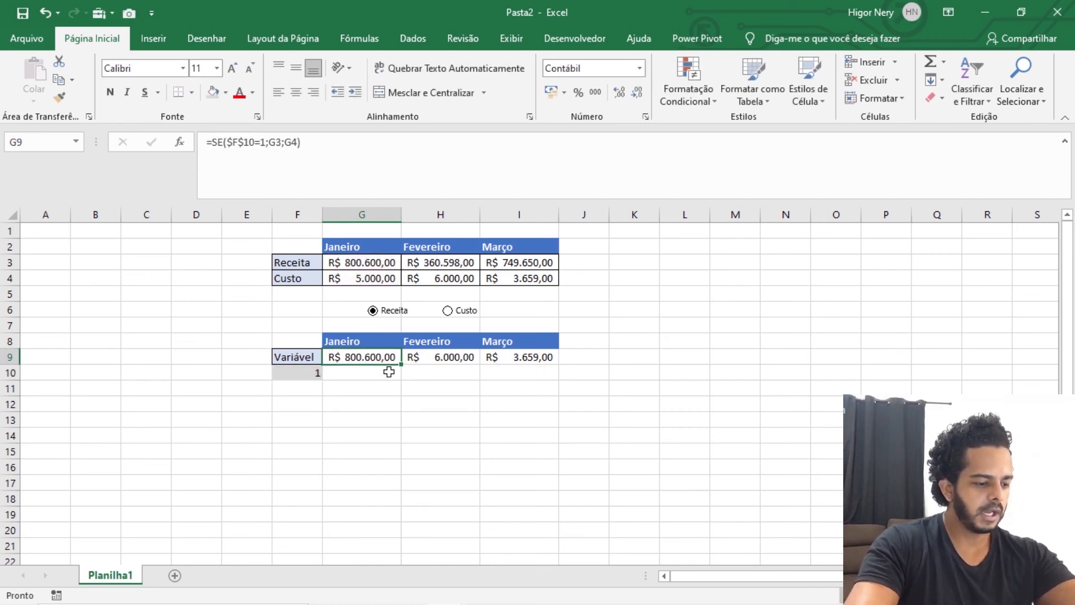
key(F2)
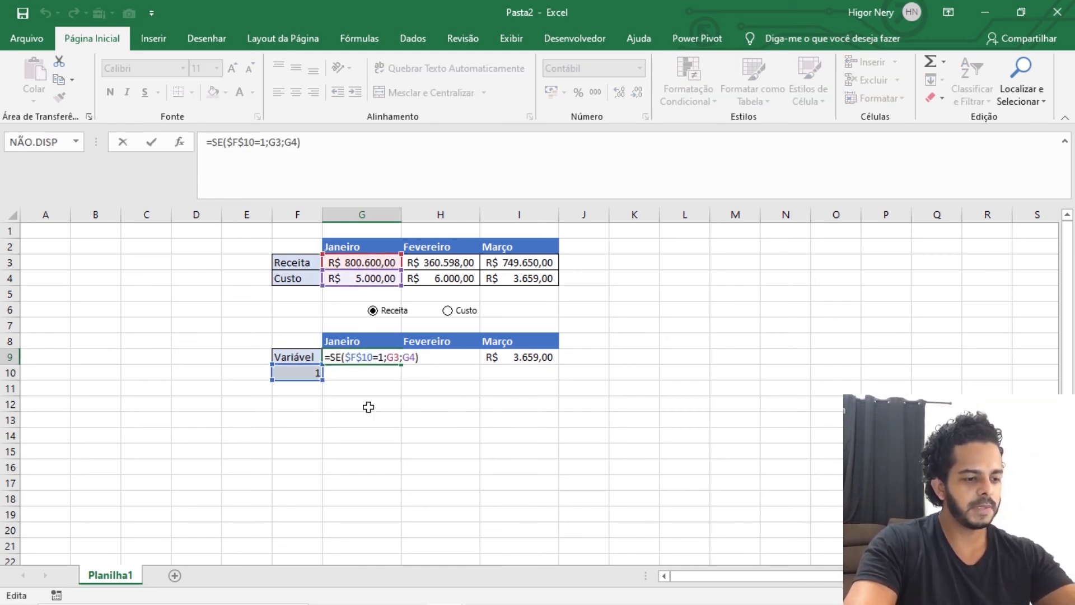
drag(346, 360, 345, 360)
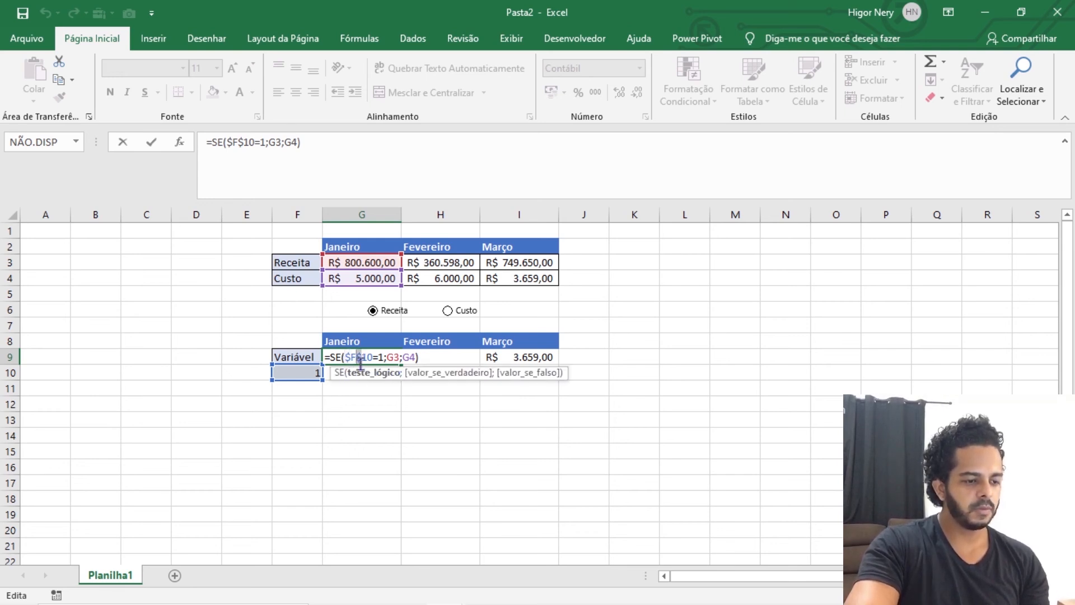
drag(346, 358, 361, 358)
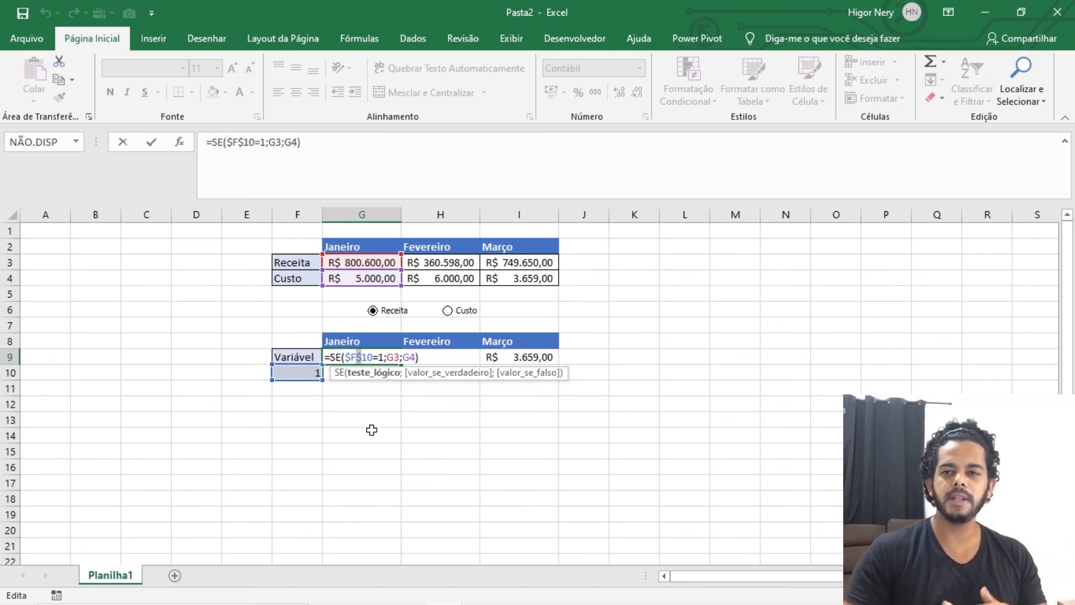
key(Return)
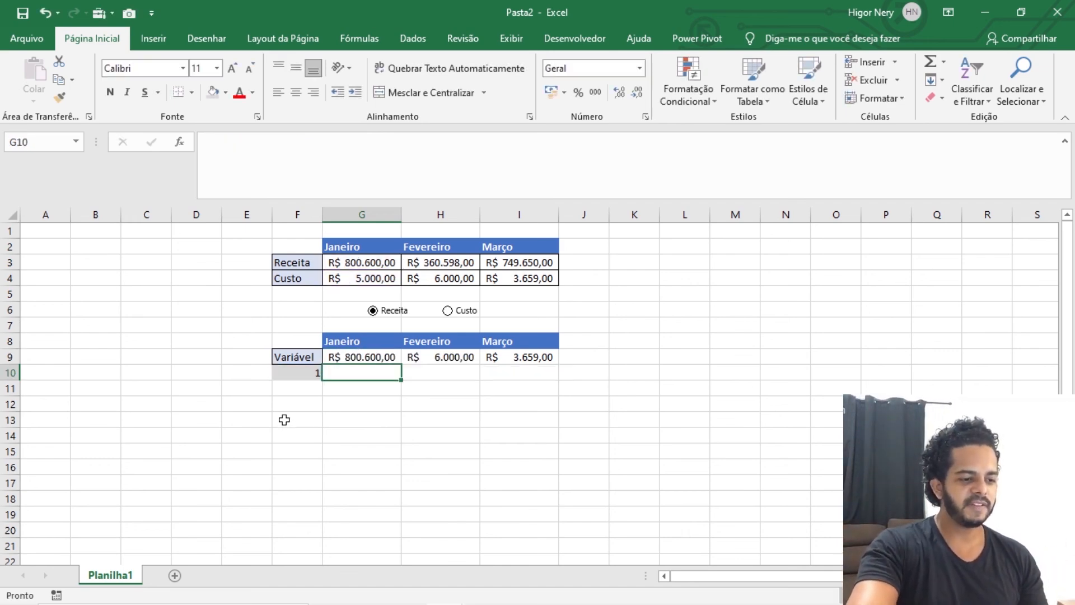
Fill the G9 formula with the locked $F$10 reference across H9:I9, under Fevereiro and Março.
click(305, 373)
click(346, 358)
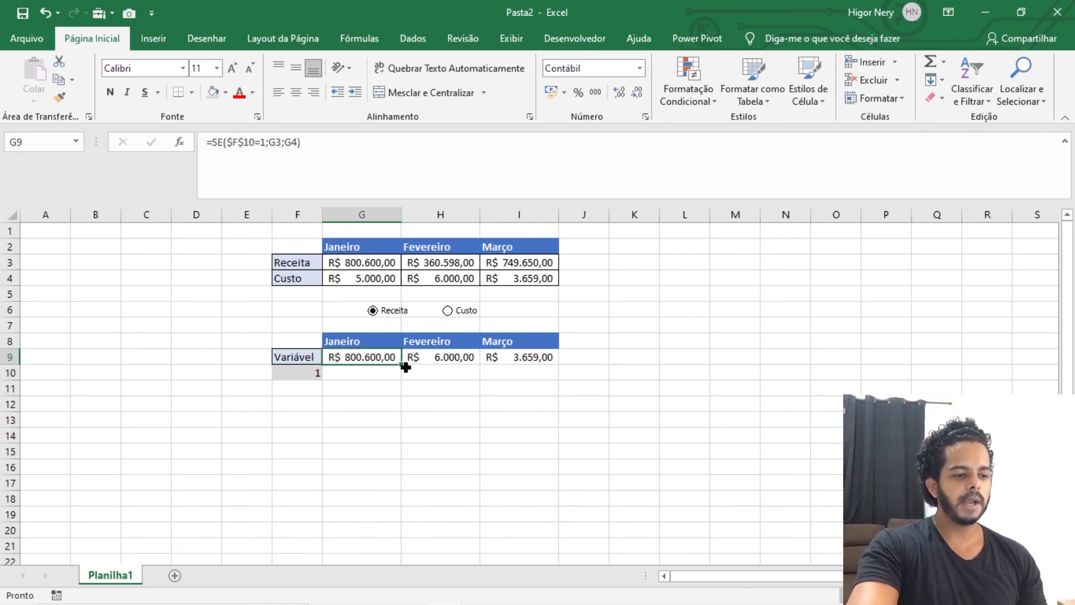
drag(405, 366, 550, 373)
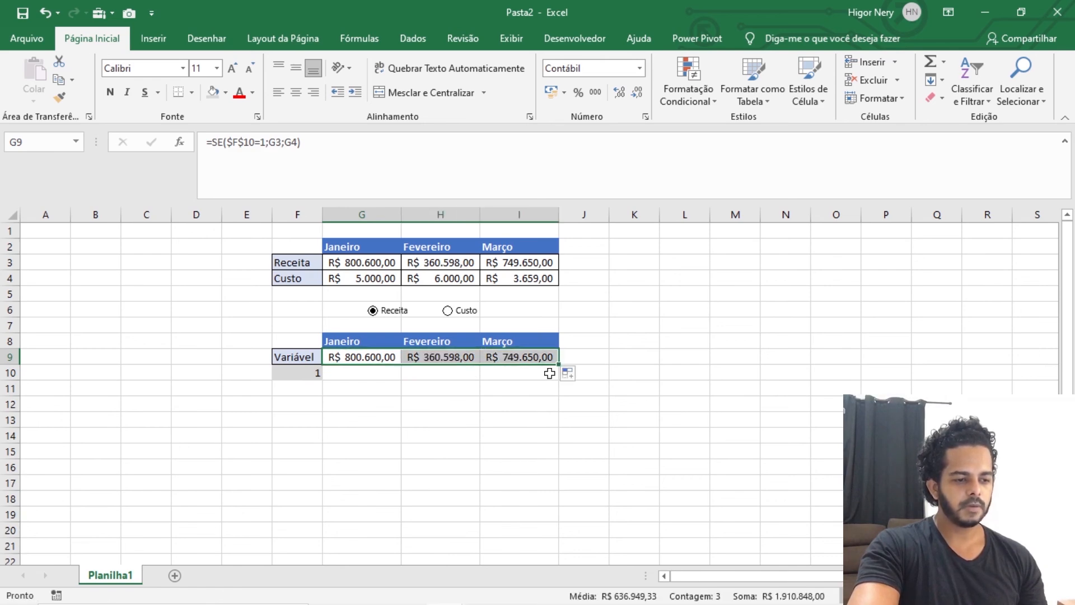
click(451, 388)
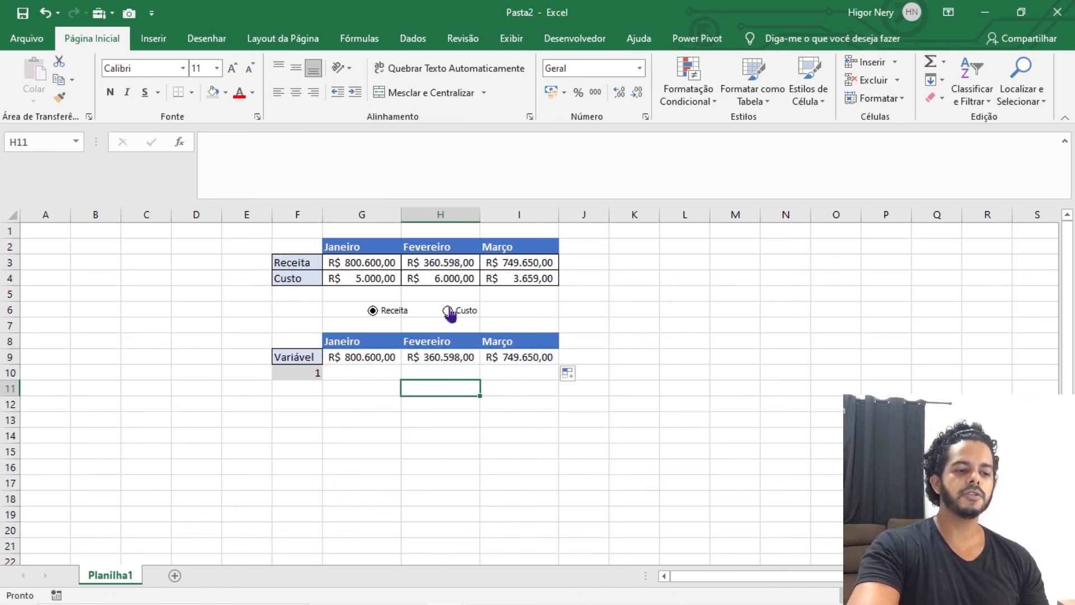
Alternate between the Custo and Receita options to test the Variável row, leaving Custo selected.
click(450, 312)
click(397, 313)
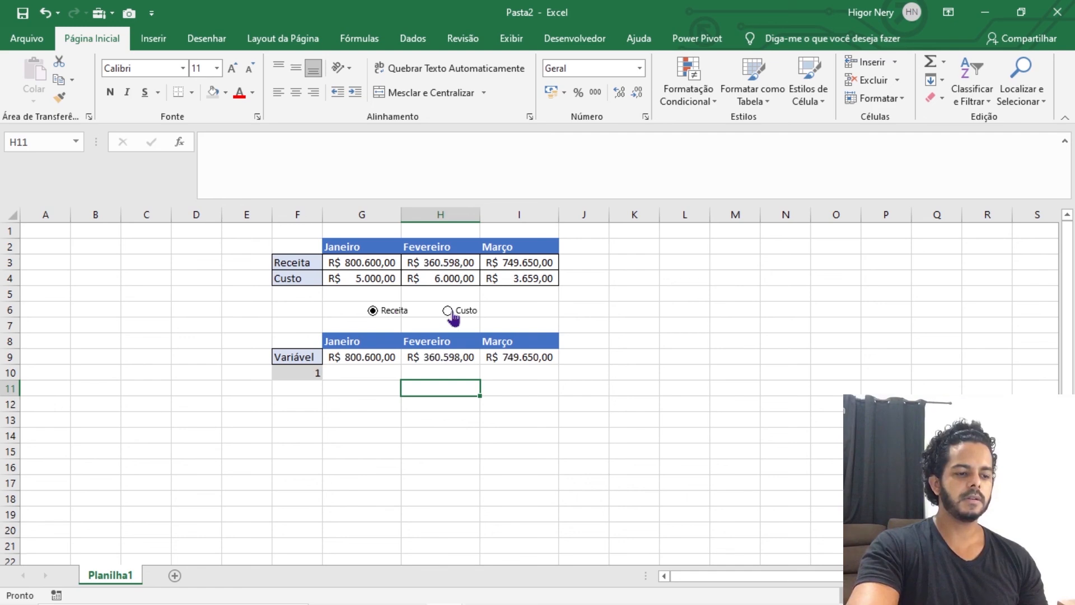
click(451, 313)
click(375, 311)
click(448, 312)
click(440, 403)
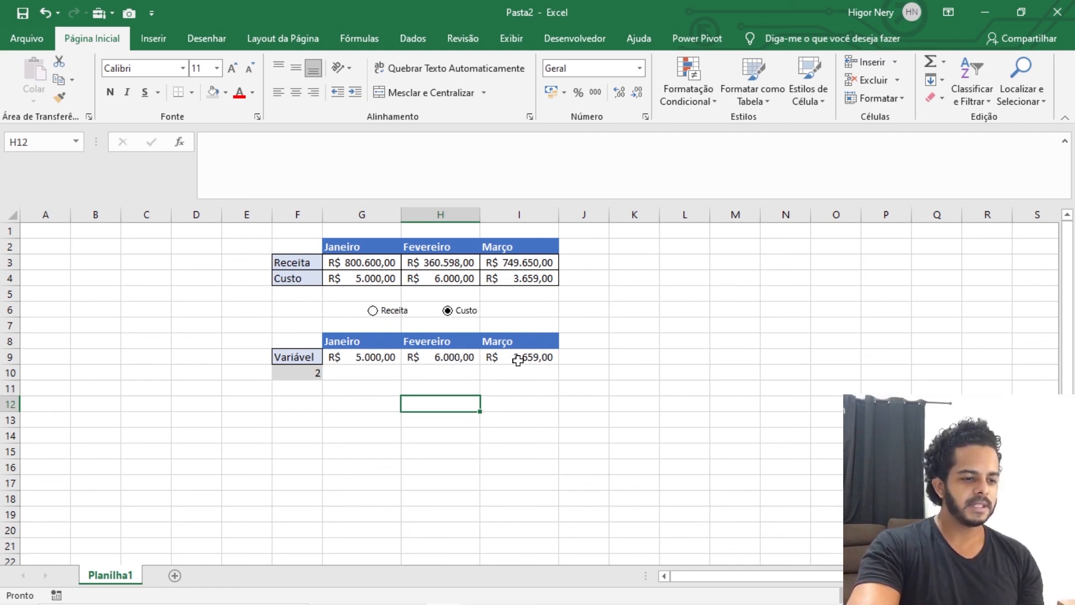
Insert a 2D clustered column chart from G8:I9 and move its title down over the plot area.
drag(518, 360, 364, 345)
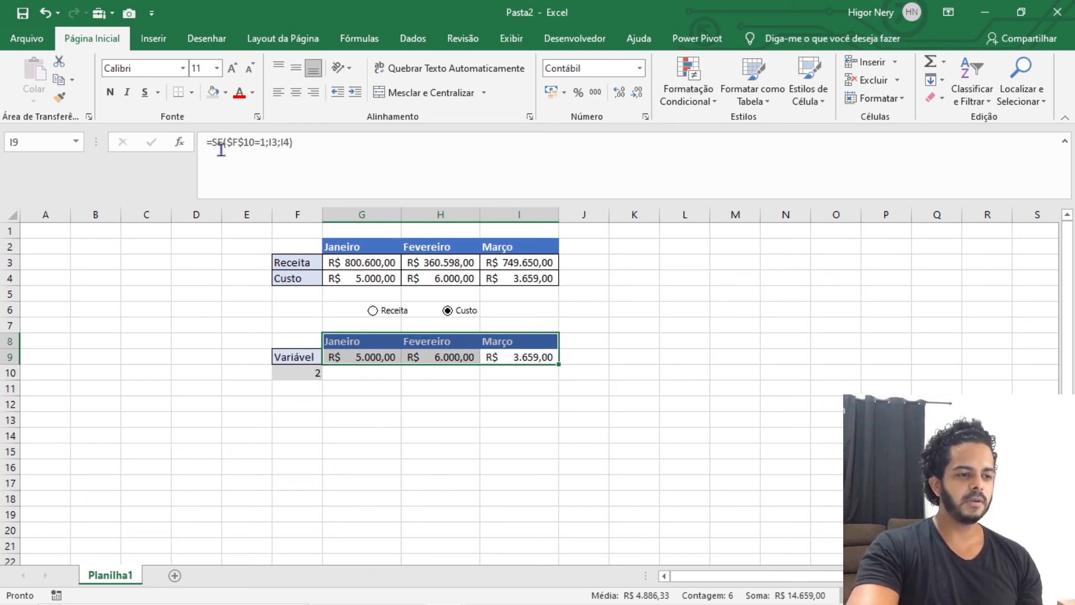
click(169, 48)
click(455, 62)
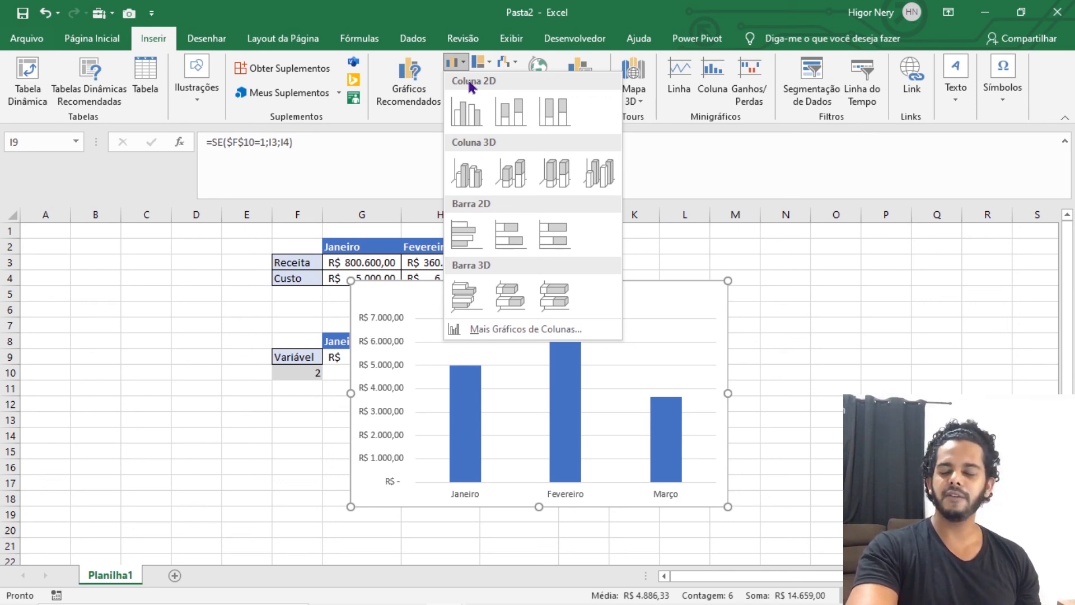
click(467, 111)
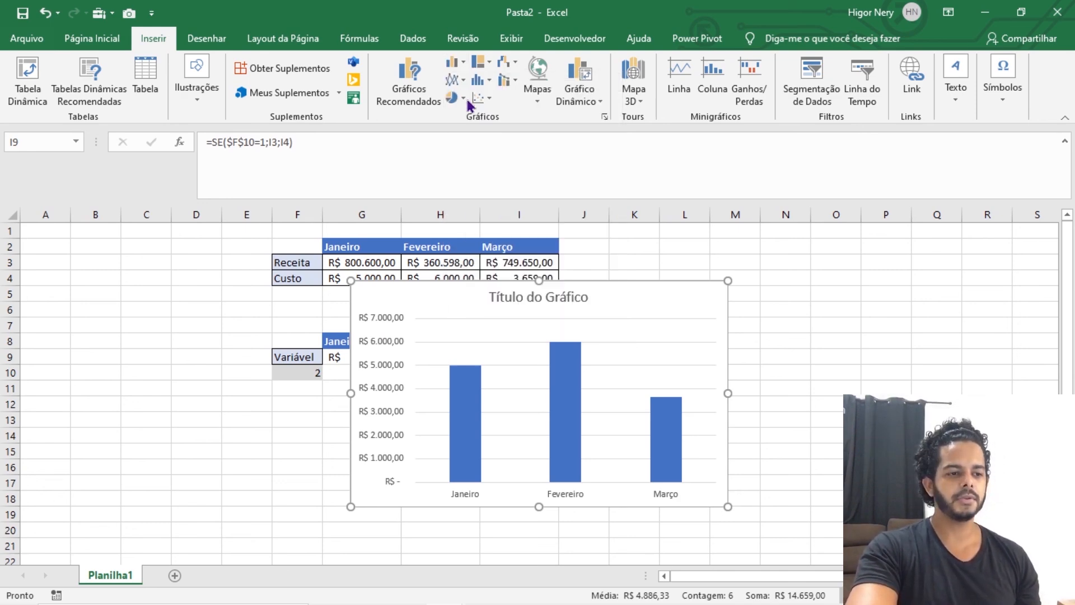
click(571, 287)
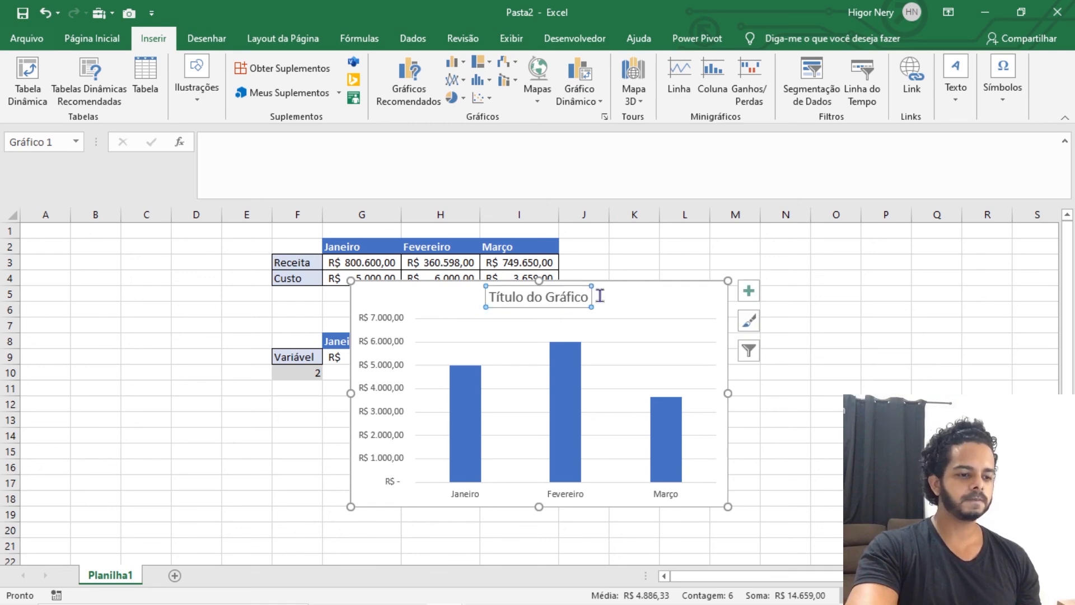
drag(592, 293, 557, 316)
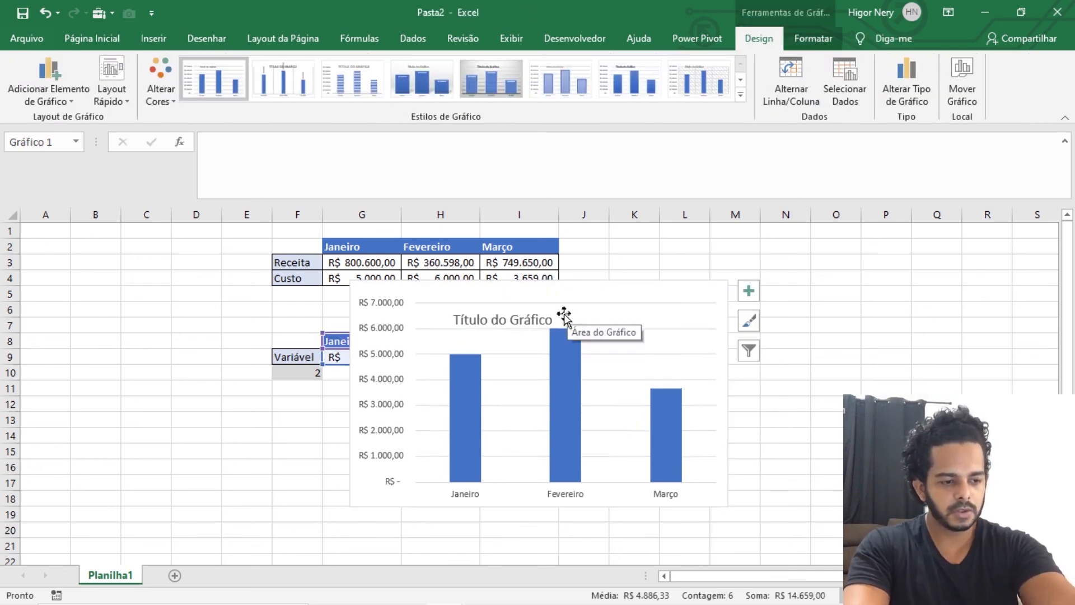
Delete the chart's title and vertical axis, and move the chart below the option buttons so it covers the Variável table.
key(Delete)
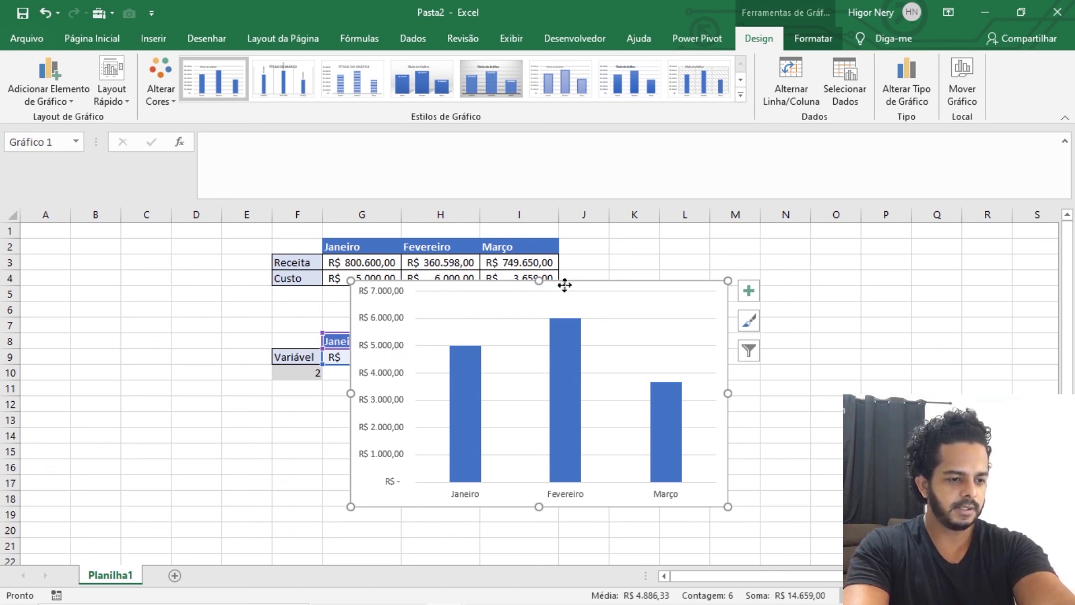
drag(566, 284, 466, 361)
drag(591, 358, 566, 335)
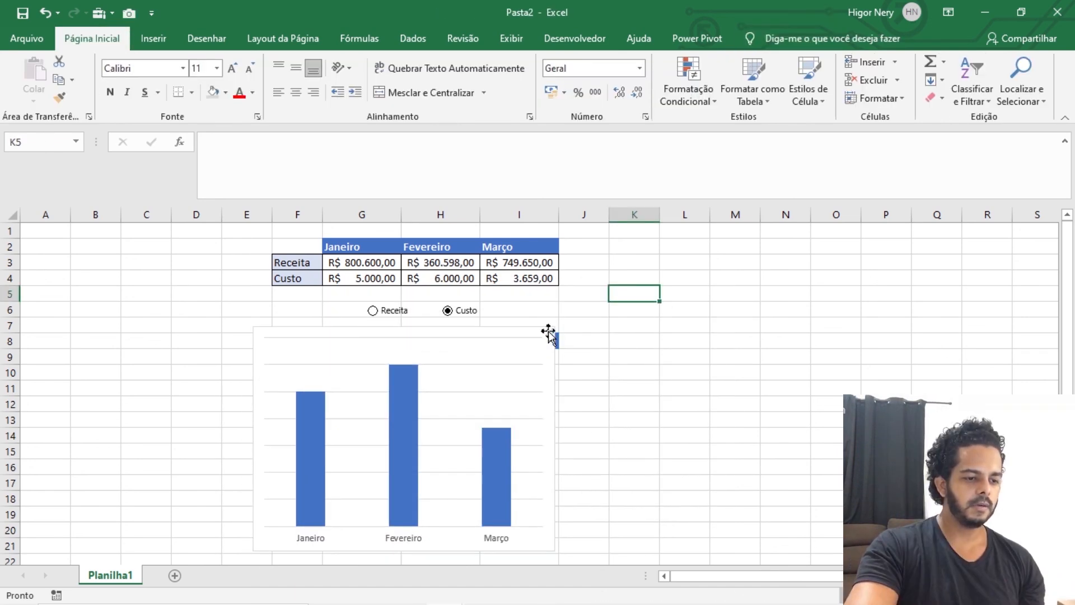
drag(549, 333, 555, 331)
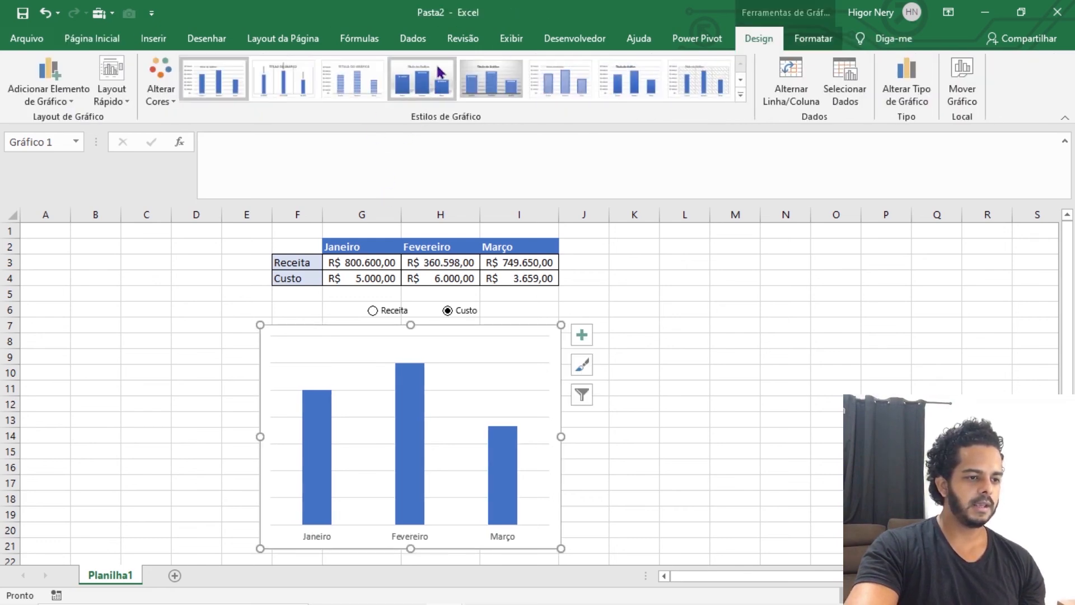
Hide the formula bar, the row and column headings, and the worksheet gridlines.
click(507, 41)
click(356, 68)
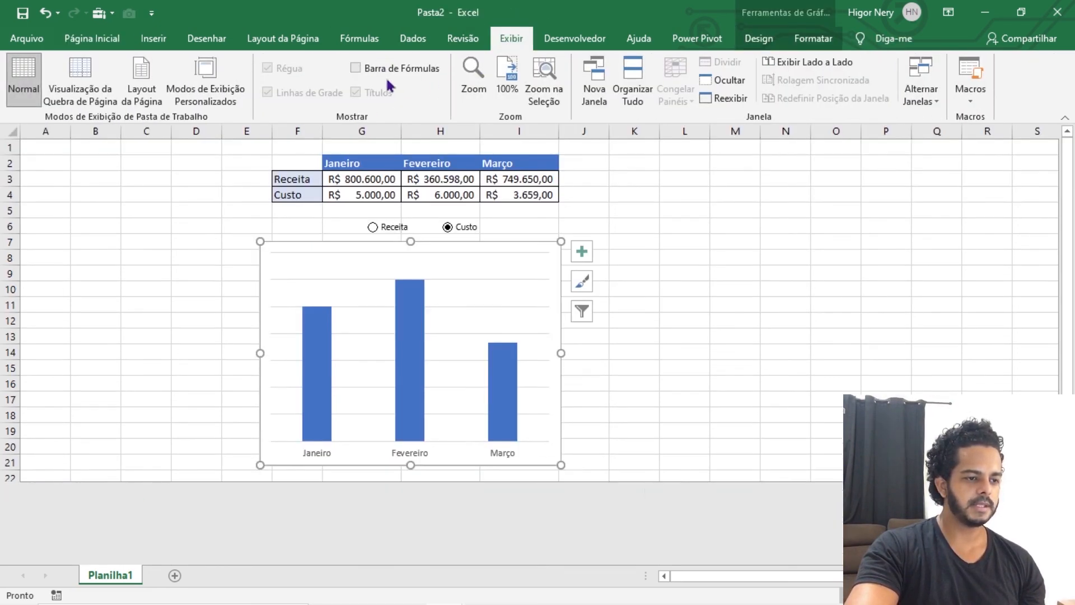
click(631, 268)
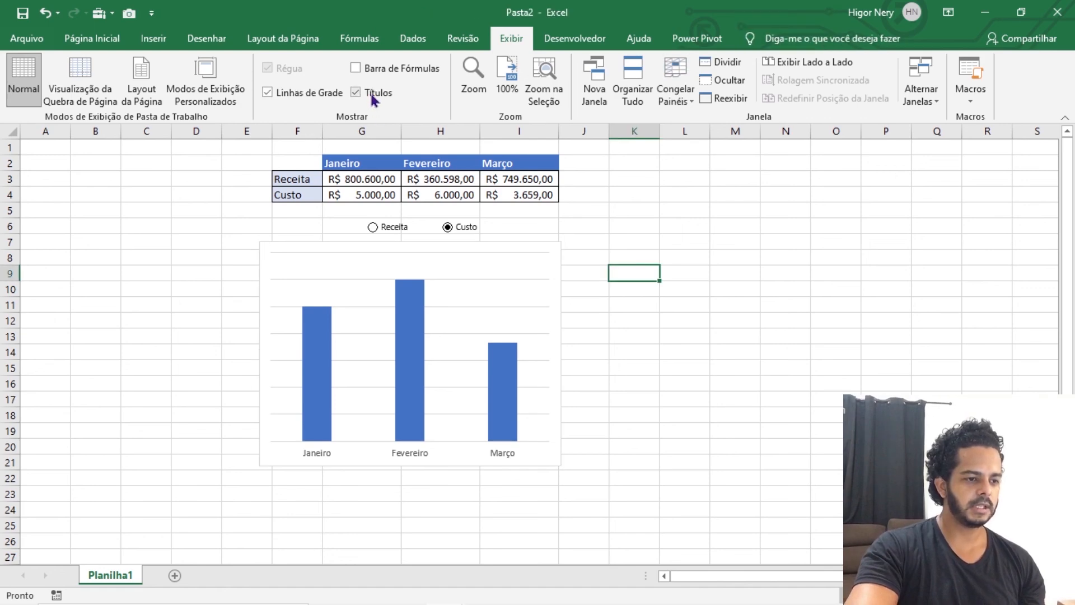
click(356, 92)
click(267, 92)
Remove the chart area's outline and delete the chart's horizontal gridlines.
click(537, 227)
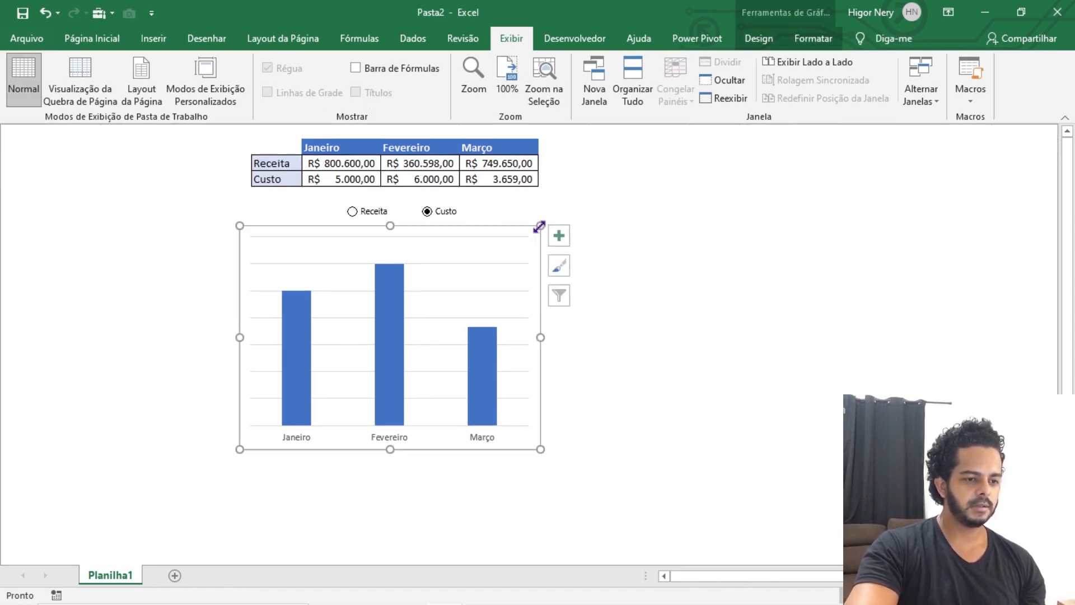
click(813, 38)
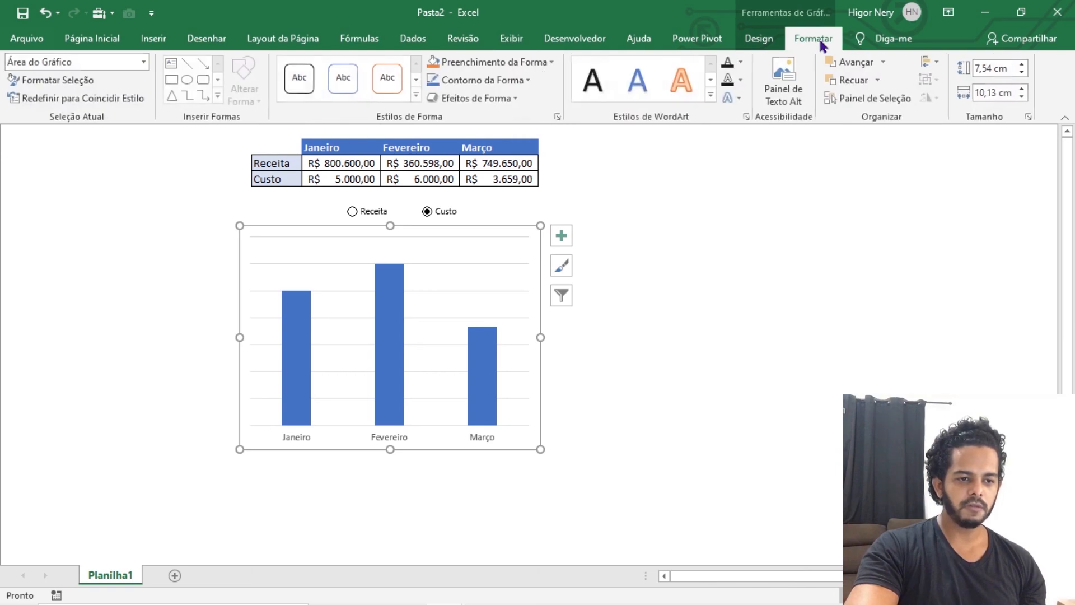
click(505, 85)
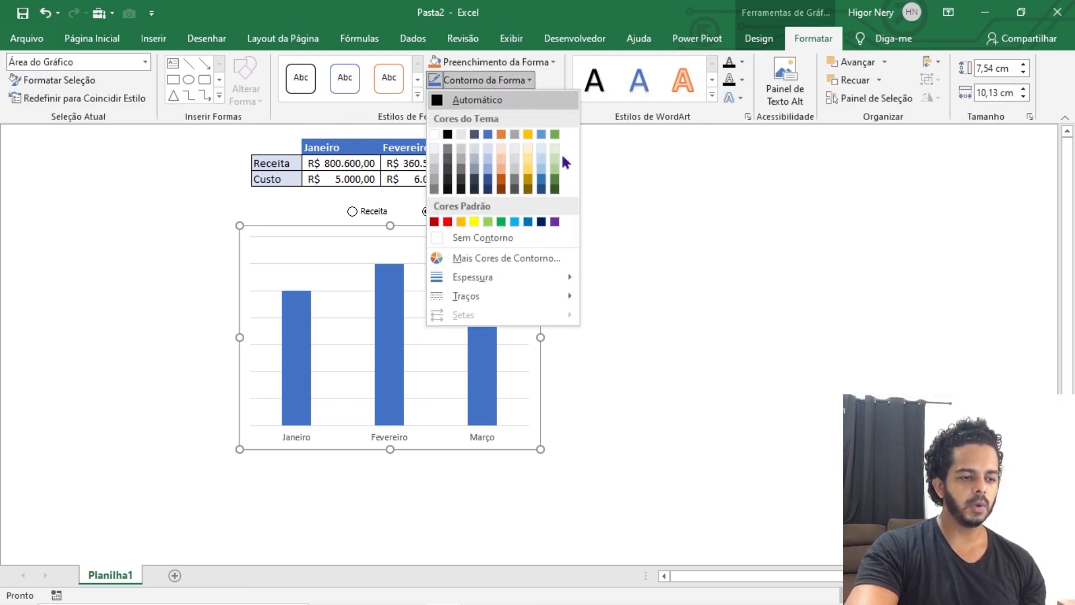
click(522, 240)
click(507, 238)
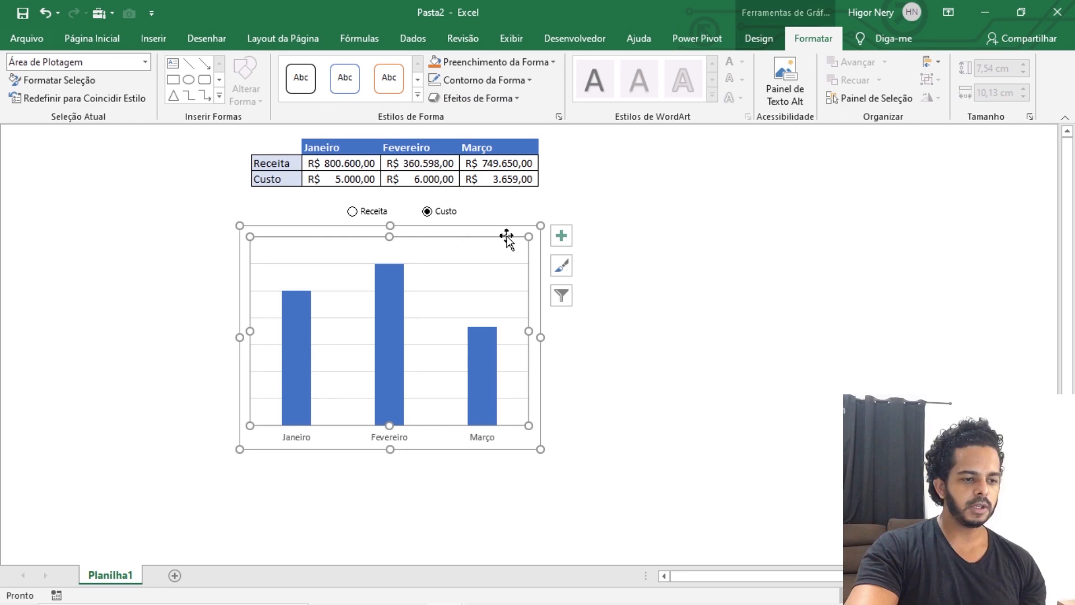
click(711, 318)
click(500, 268)
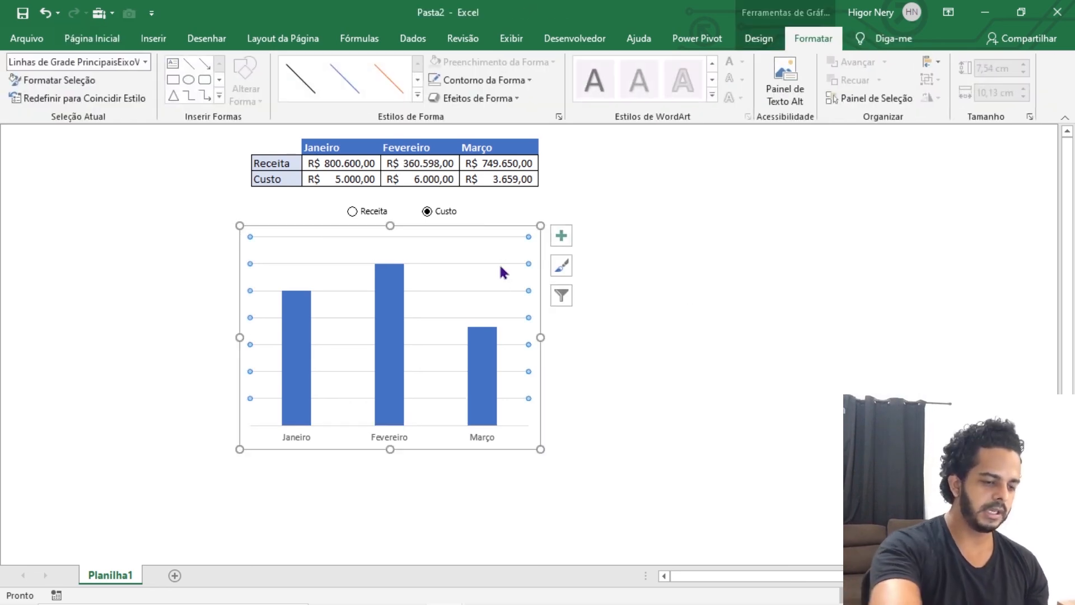
click(654, 320)
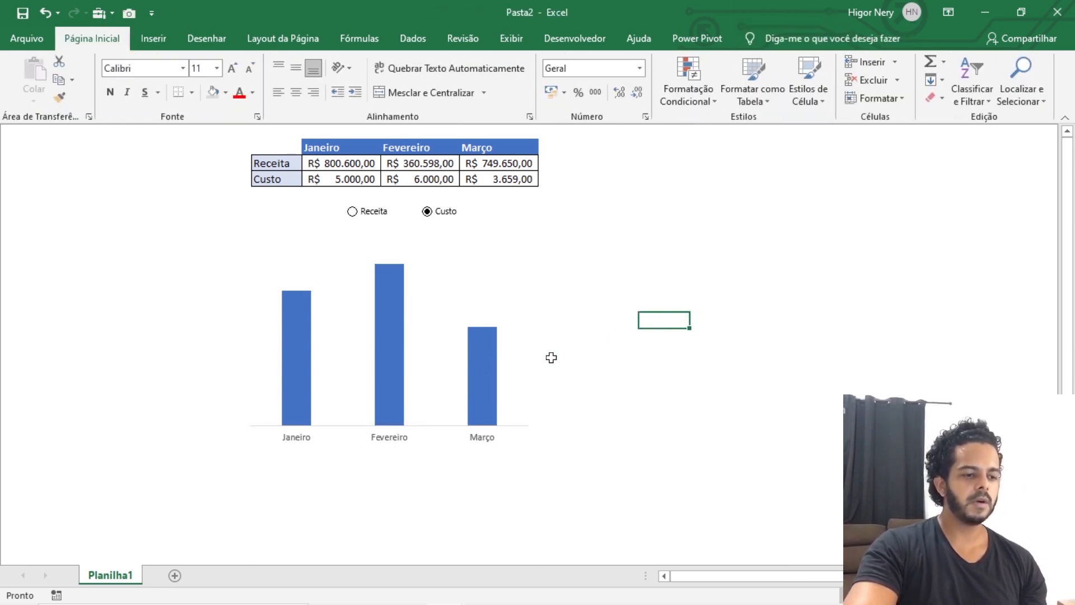
Add data labels to the chart's column series.
click(386, 347)
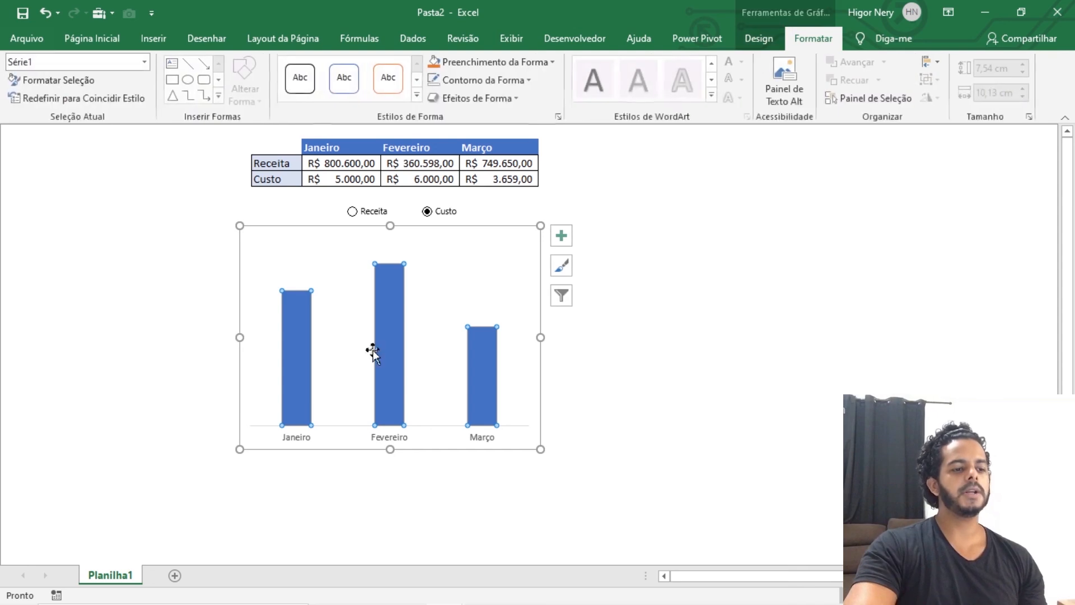
click(567, 242)
click(599, 303)
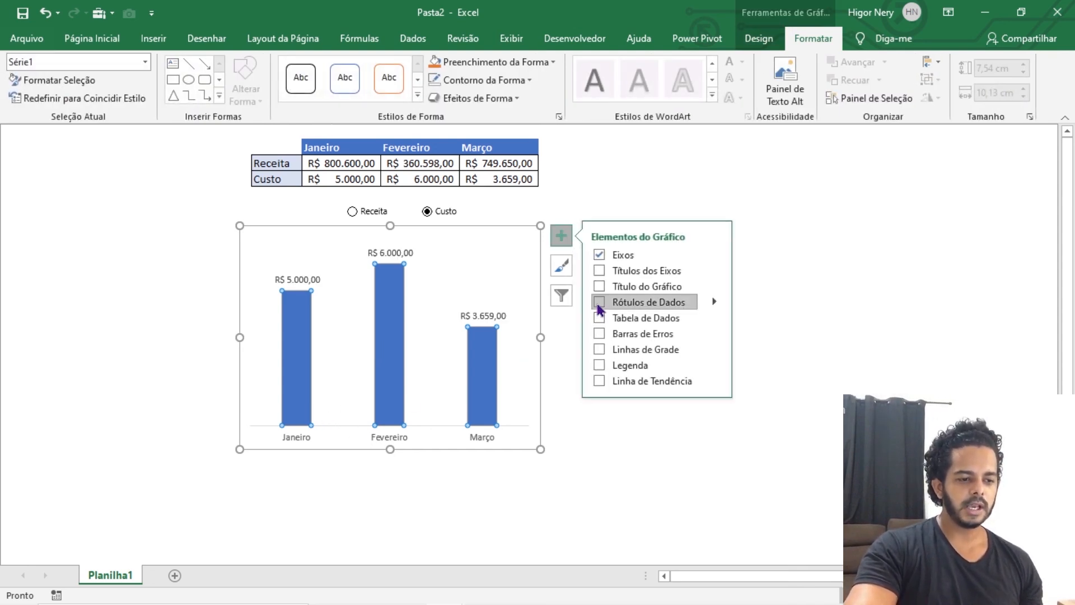
click(654, 410)
Alternate between the Receita and Custo options to test how the chart switches, leaving Custo selected.
click(352, 212)
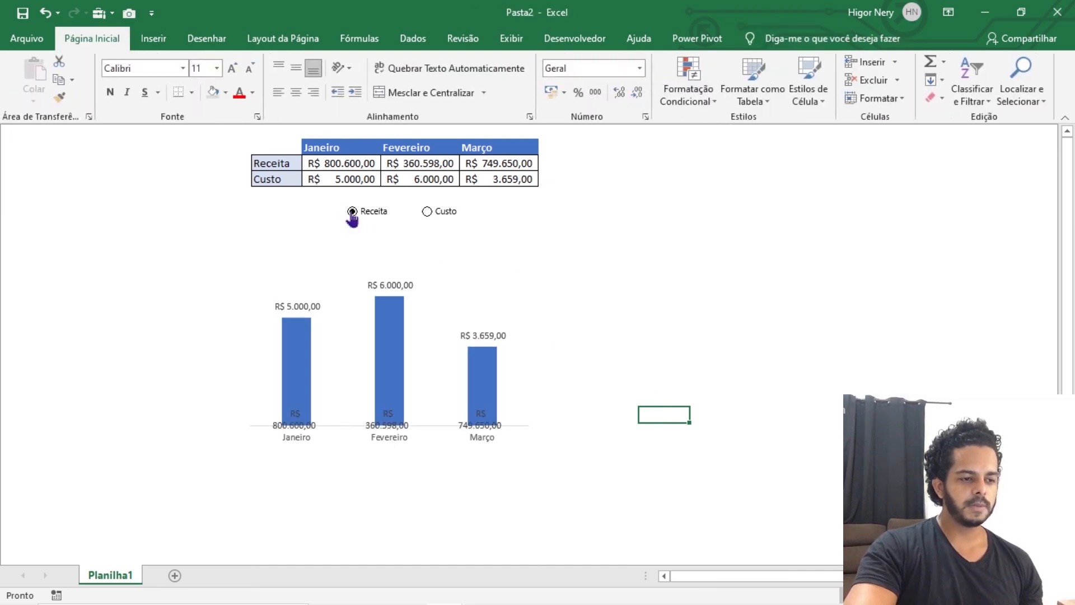
click(425, 212)
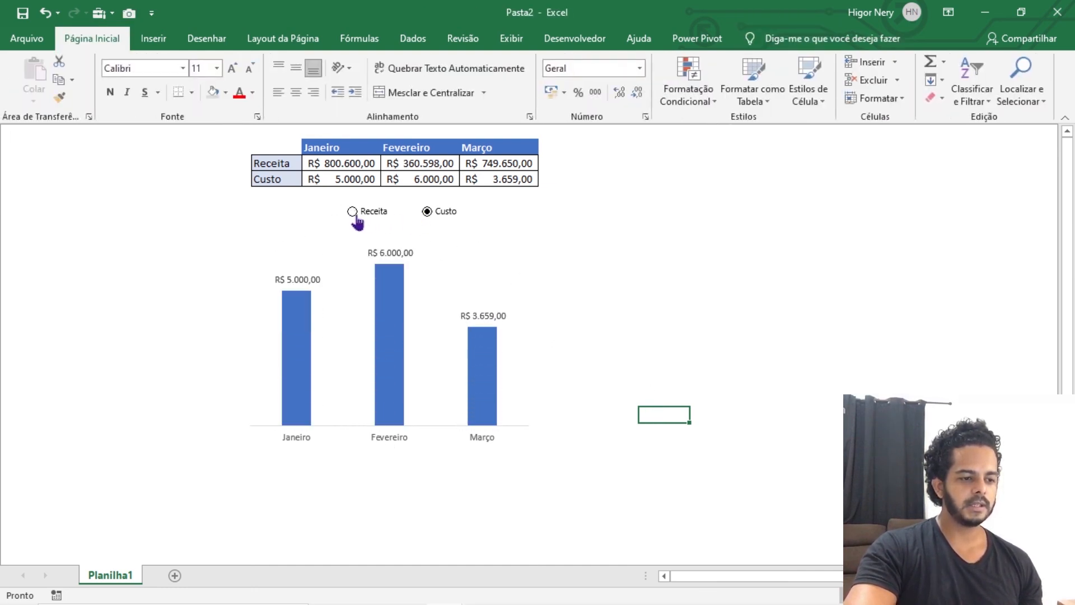
click(358, 214)
click(427, 213)
click(369, 212)
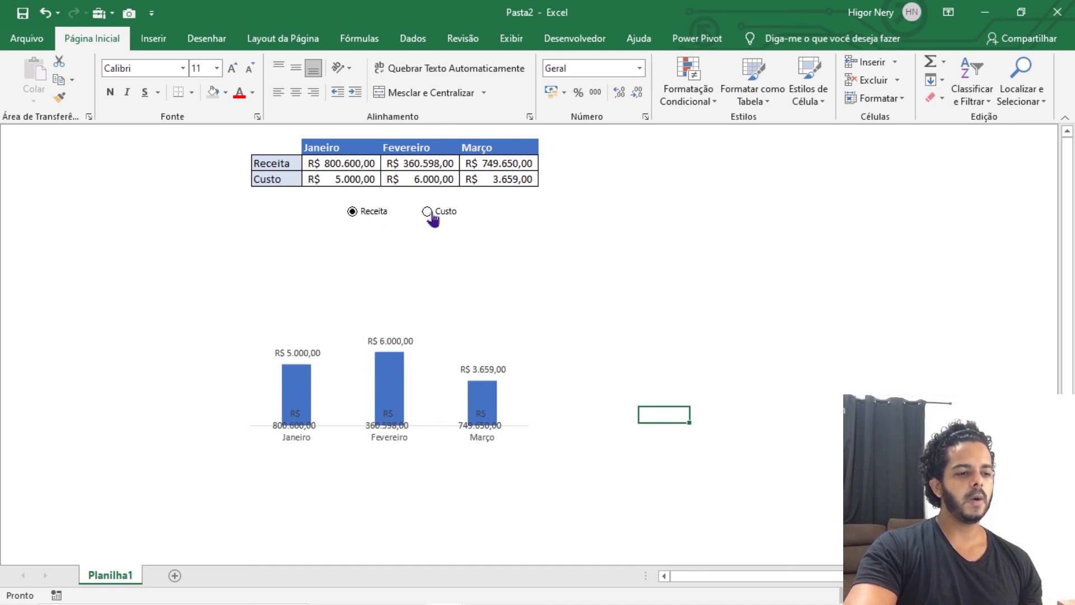
click(430, 212)
click(377, 215)
click(429, 213)
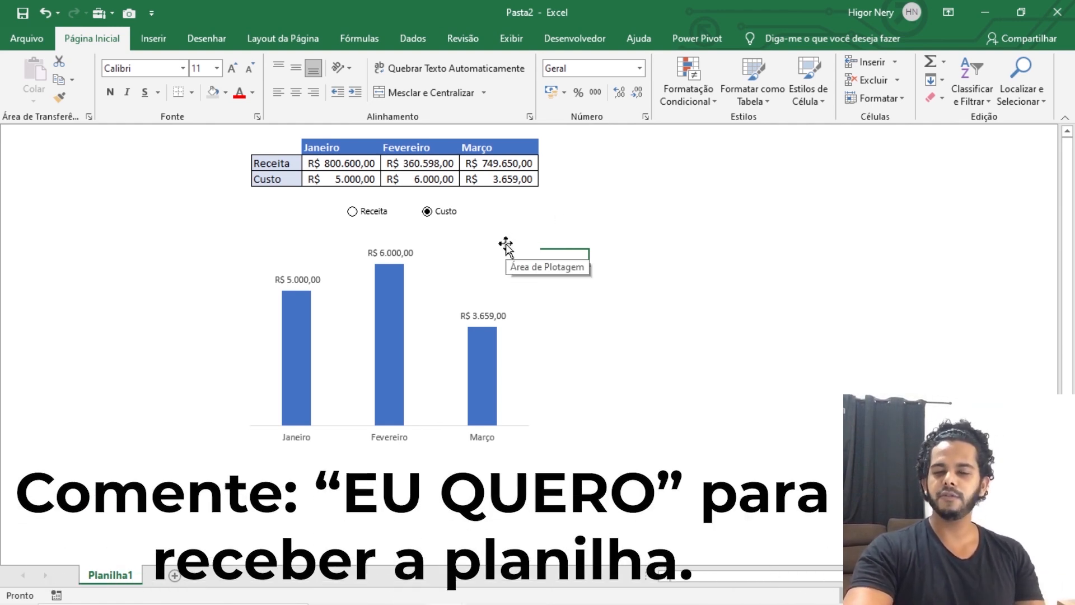
mouse_move(399, 407)
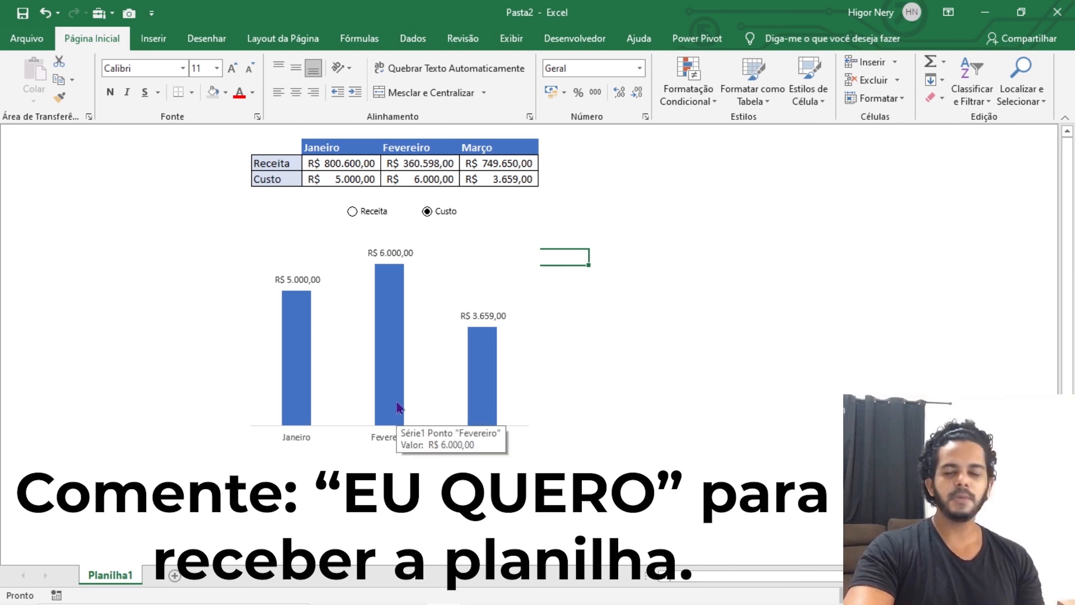